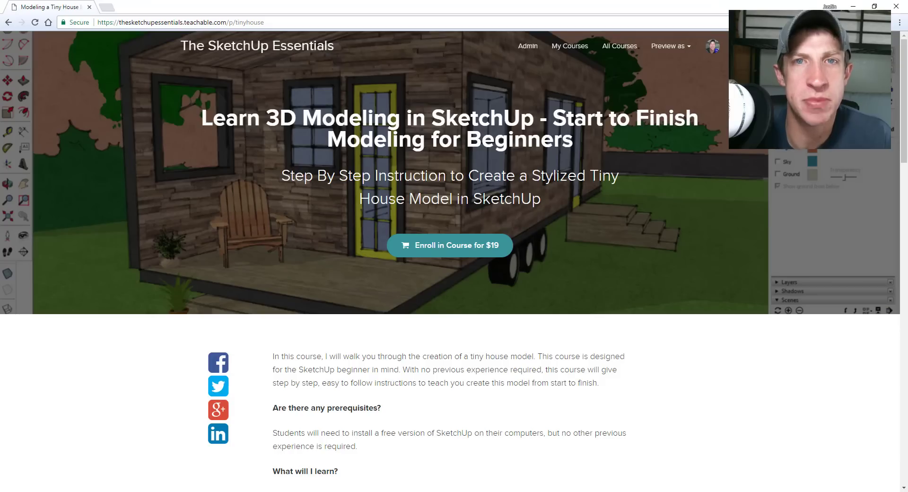
Scroll the Teachable tiny house SketchUp course page down to the Class Curriculum and back to the banner.
scroll(444, 237, down, 8)
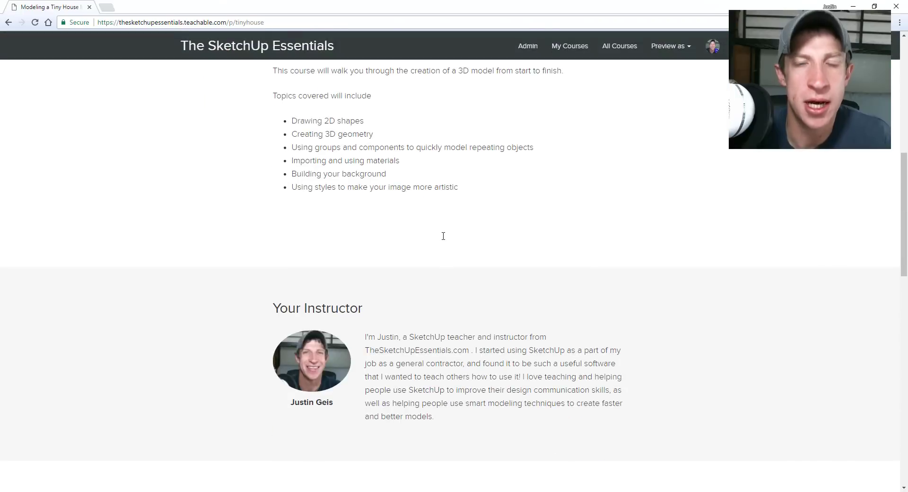
scroll(443, 236, down, 8)
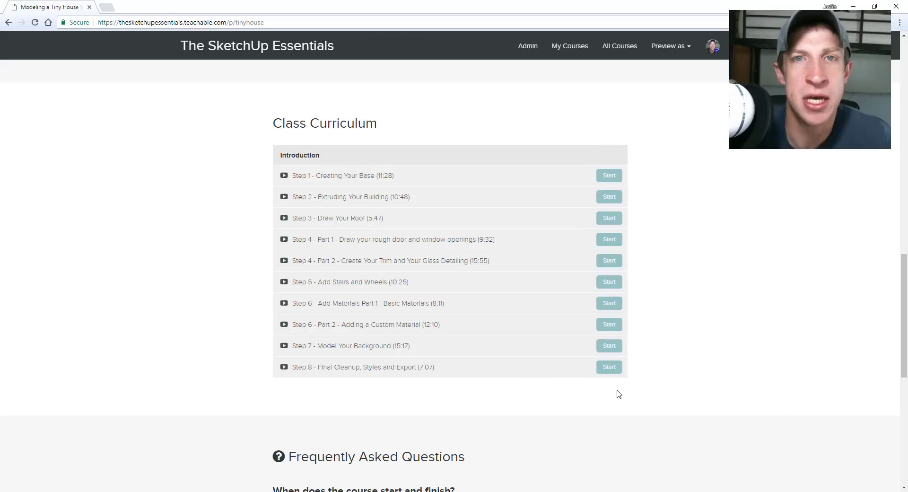
scroll(619, 392, up, 8)
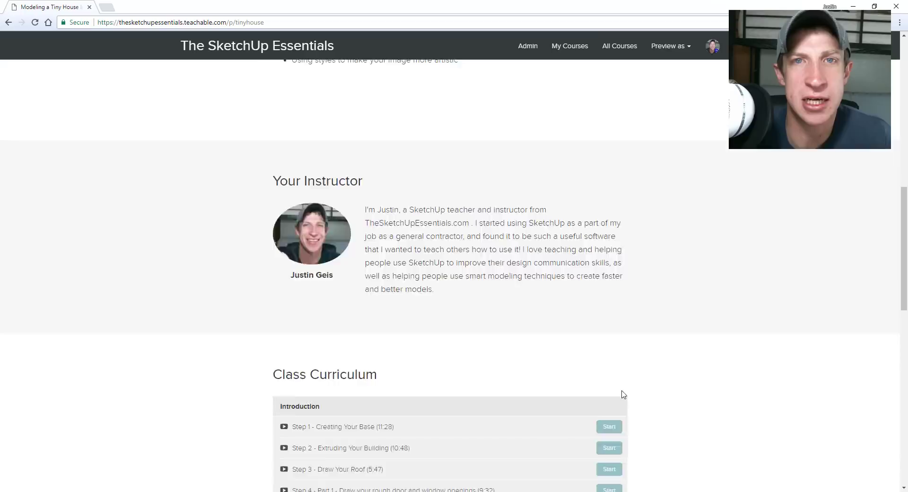
scroll(621, 392, up, 9)
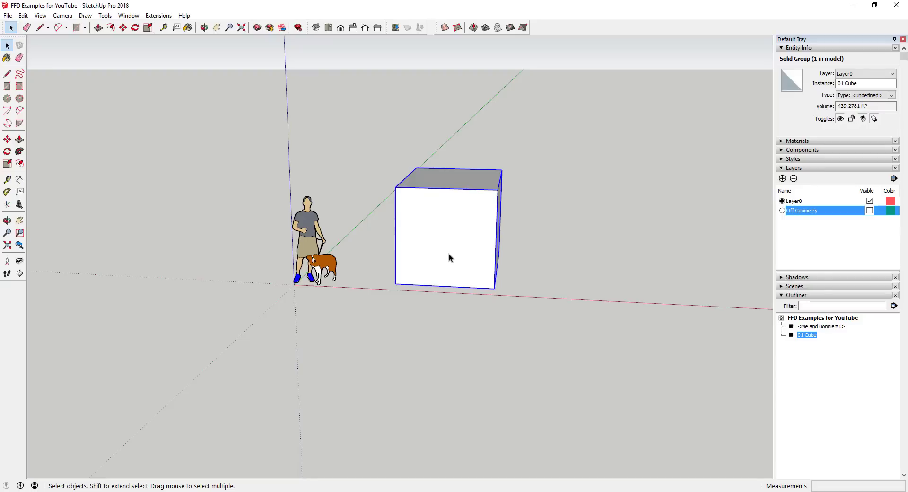
Orbit around the cube, then erase the person-and-dog figure with the Eraser.
middle_drag(496, 239, 473, 245)
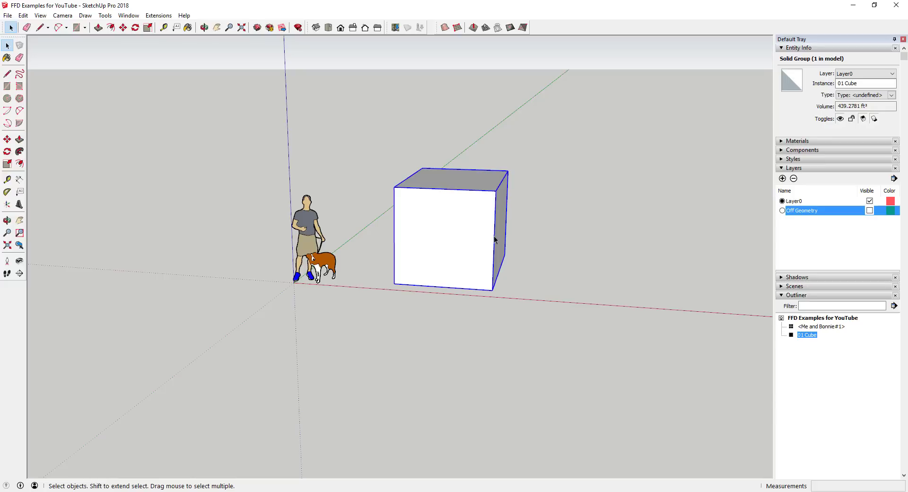
middle_drag(484, 239, 470, 240)
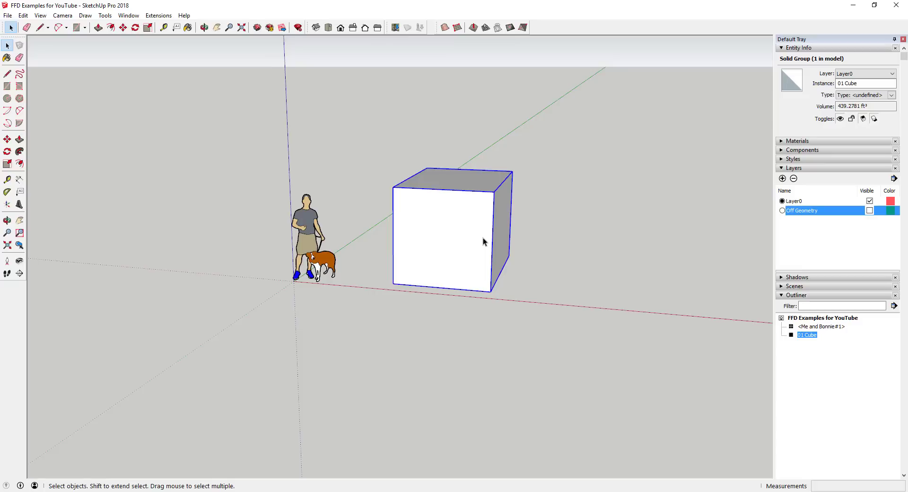
middle_drag(433, 214, 401, 214)
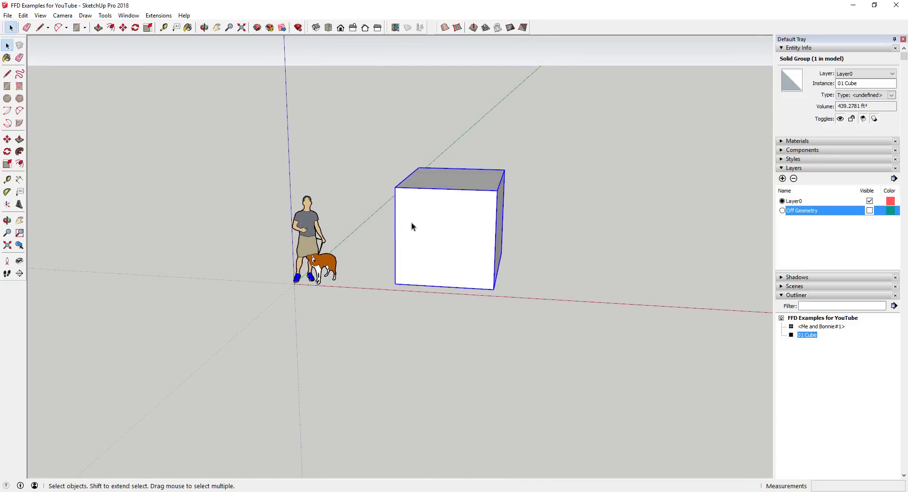
scroll(412, 225, up, 1)
key(e)
click(301, 215)
Orbit around the remaining cube and select it.
key(space)
mouse_move(430, 235)
middle_down()
mouse_move(505, 204)
mouse_move(467, 222)
middle_up()
click(468, 222)
Apply a 3x3 FFD lattice to the cube group from its FFD context menu.
right_click(467, 222)
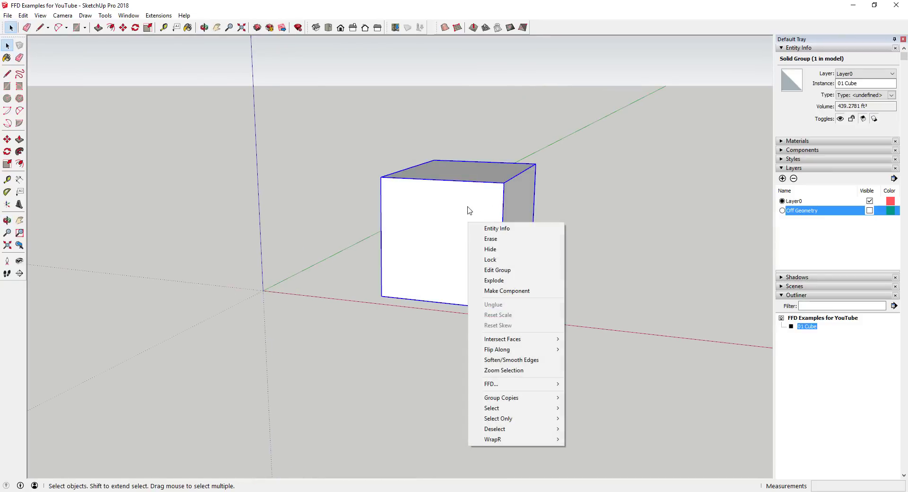
mouse_move(486, 387)
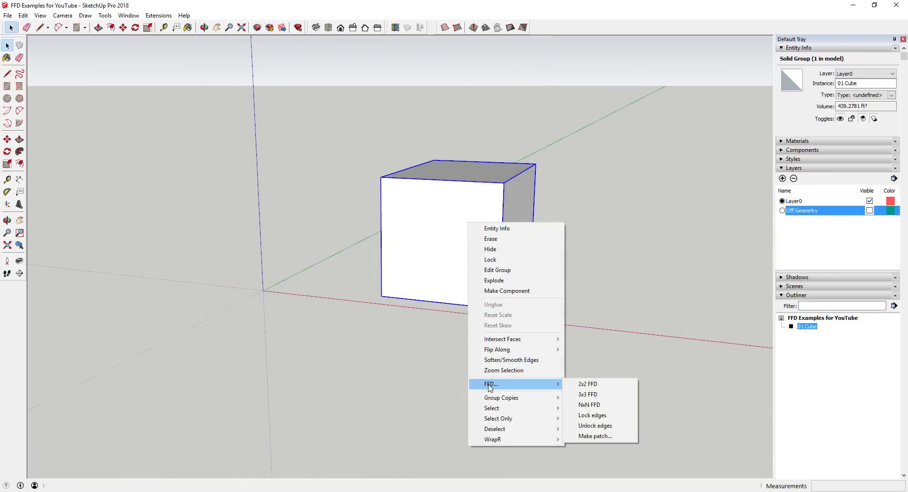
right_click(430, 199)
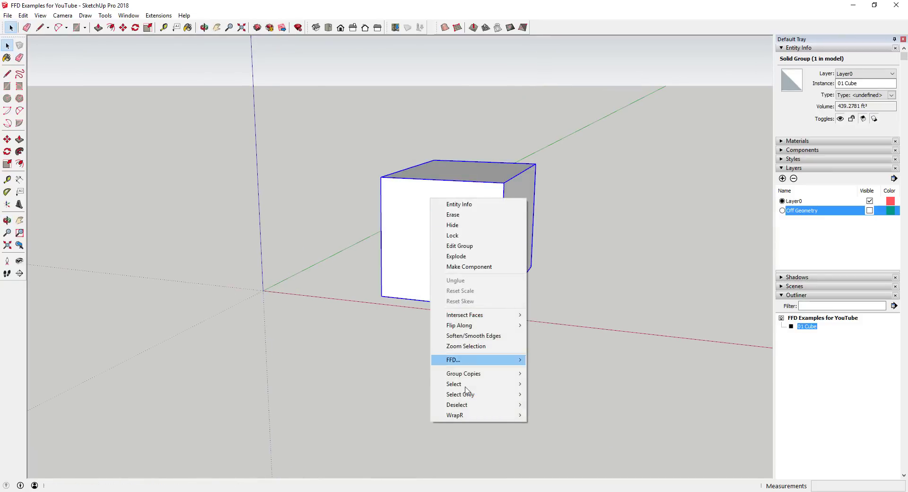
mouse_move(461, 359)
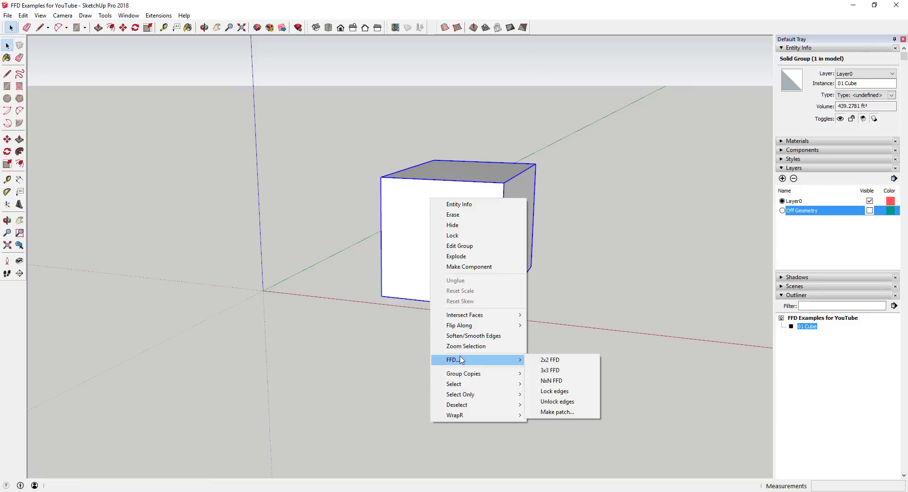
click(552, 372)
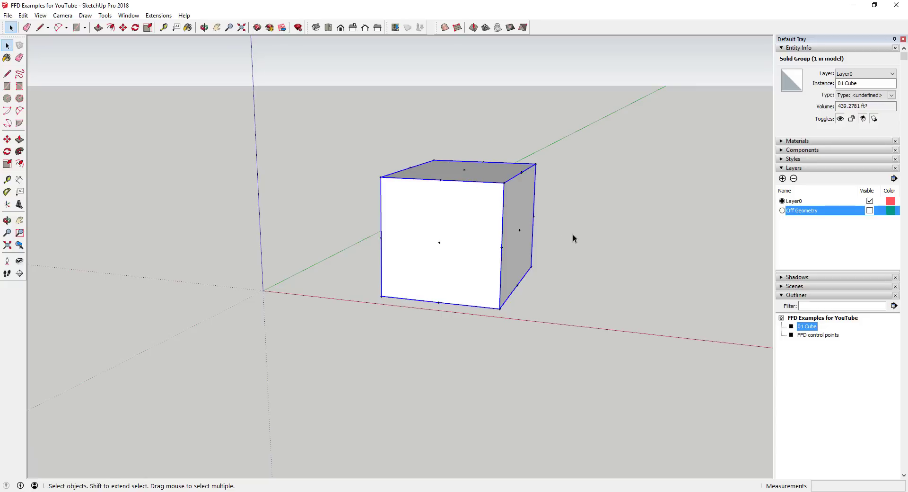
Enter the FFD control points group, check the cube group, and select the top-back corner control point.
click(813, 335)
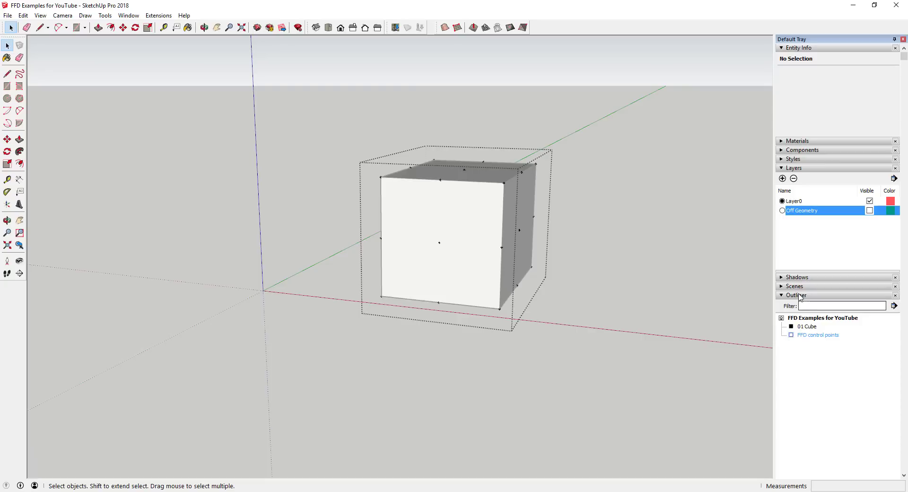
click(565, 250)
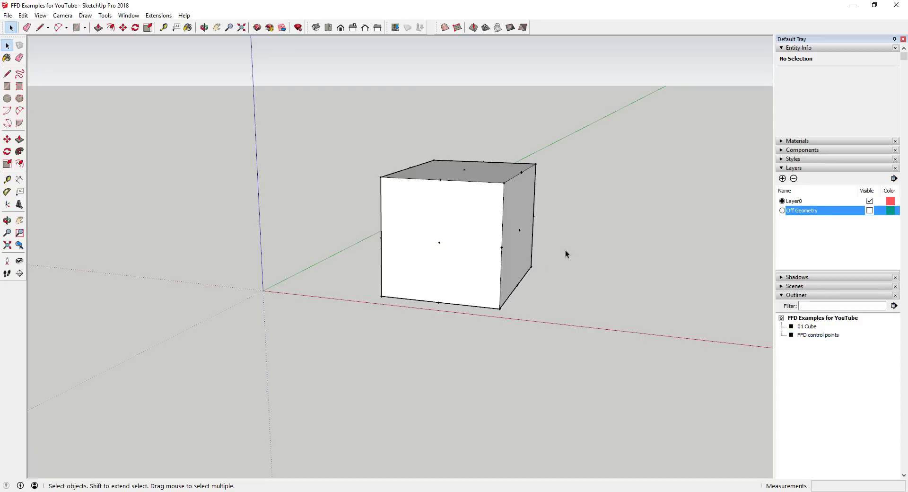
click(523, 174)
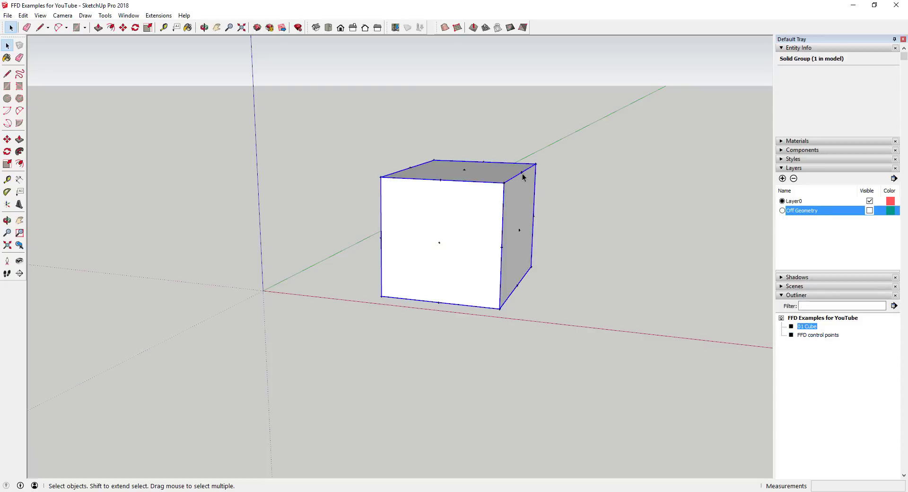
triple_click(521, 233)
click(565, 206)
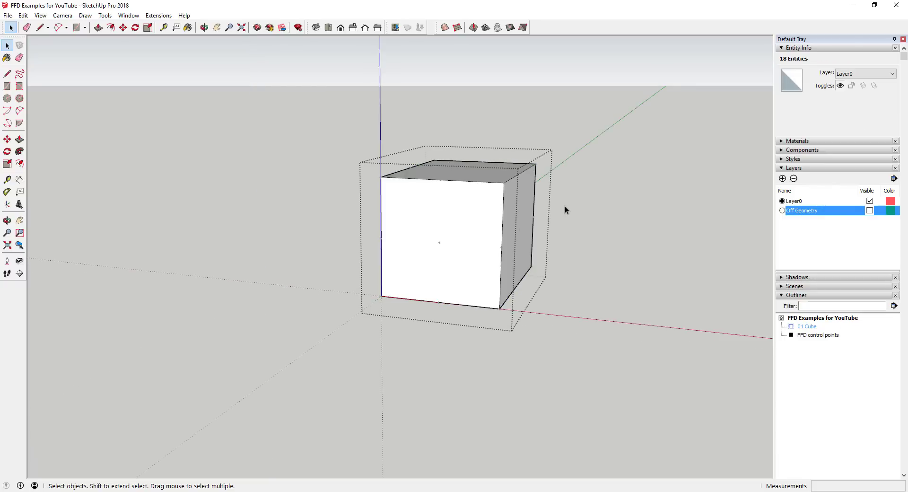
click(568, 208)
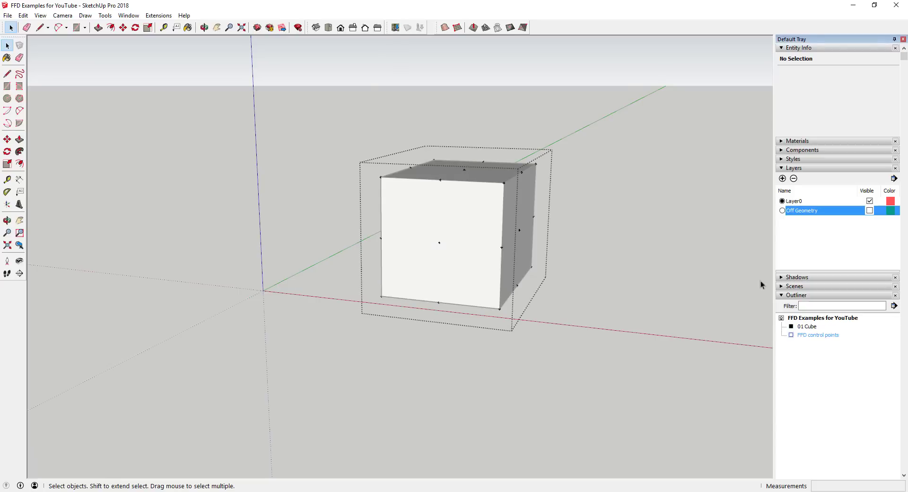
click(535, 164)
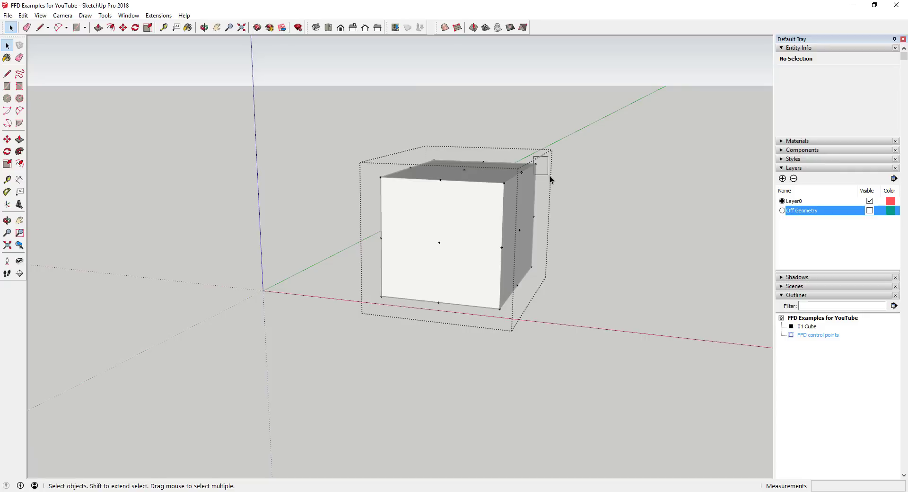
key(m)
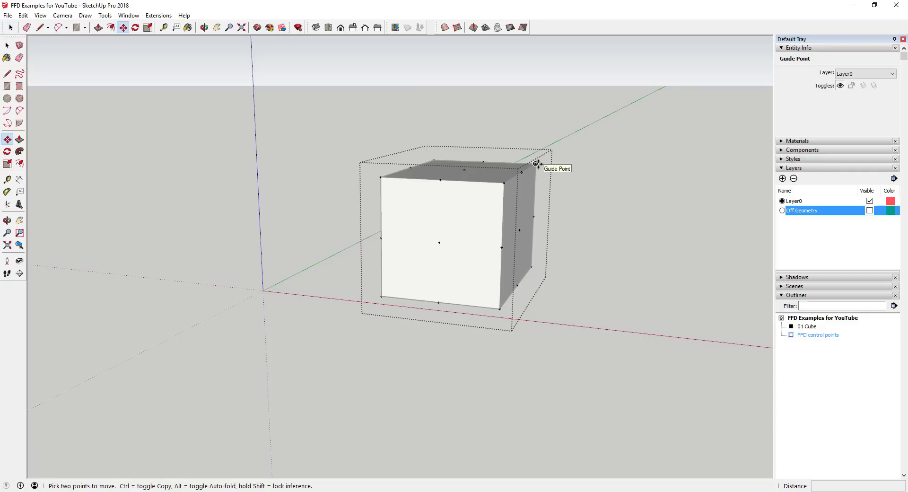
click(536, 164)
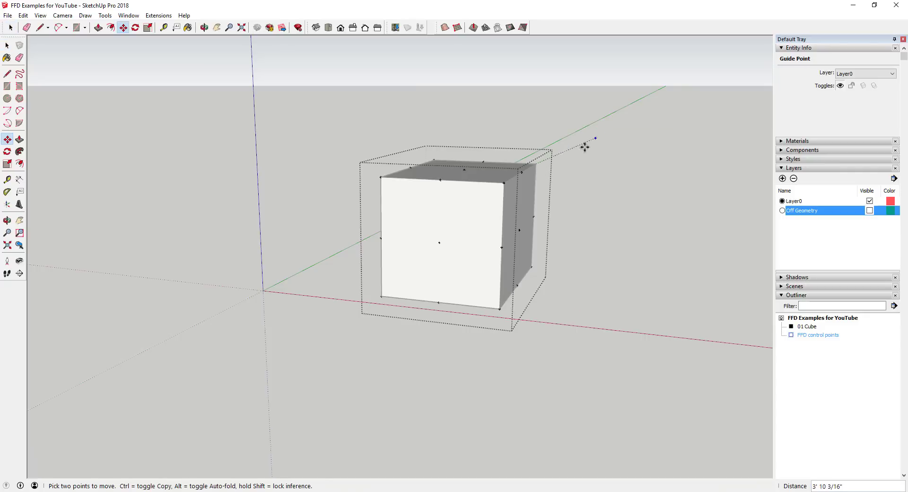
click(645, 169)
middle_drag(661, 186, 219, 202)
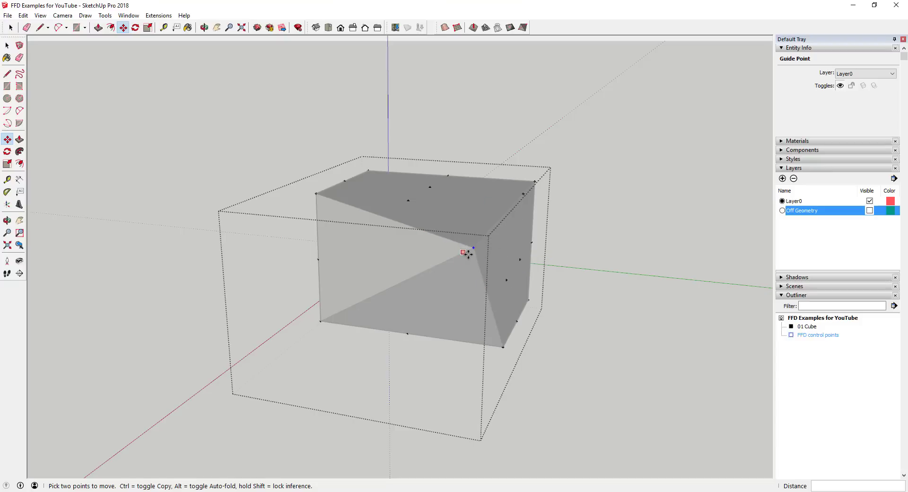
middle_drag(620, 254, 517, 219)
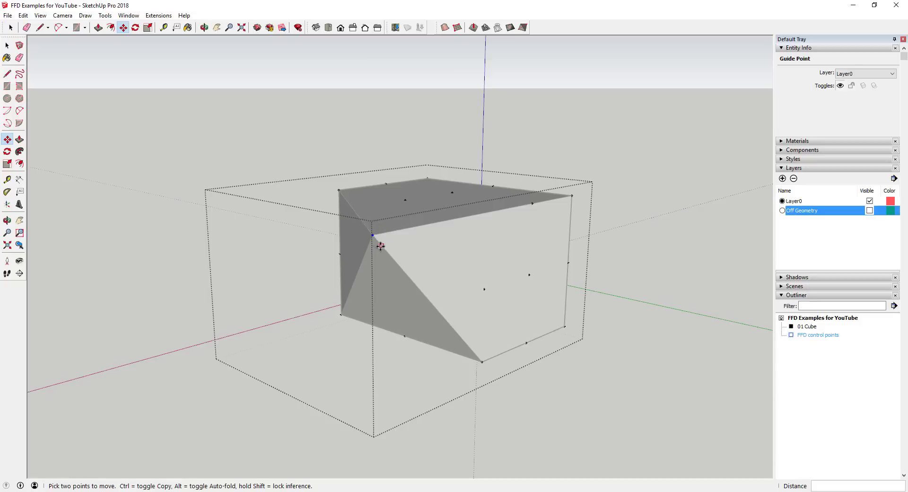
click(372, 233)
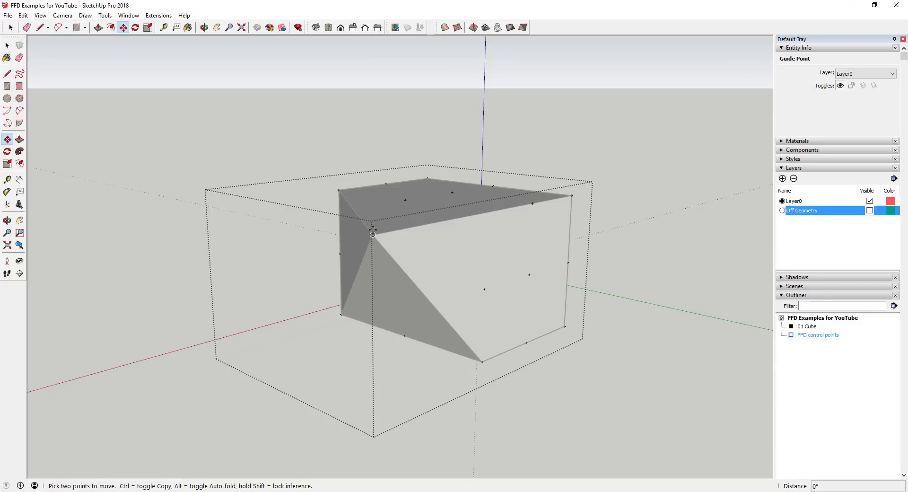
click(371, 162)
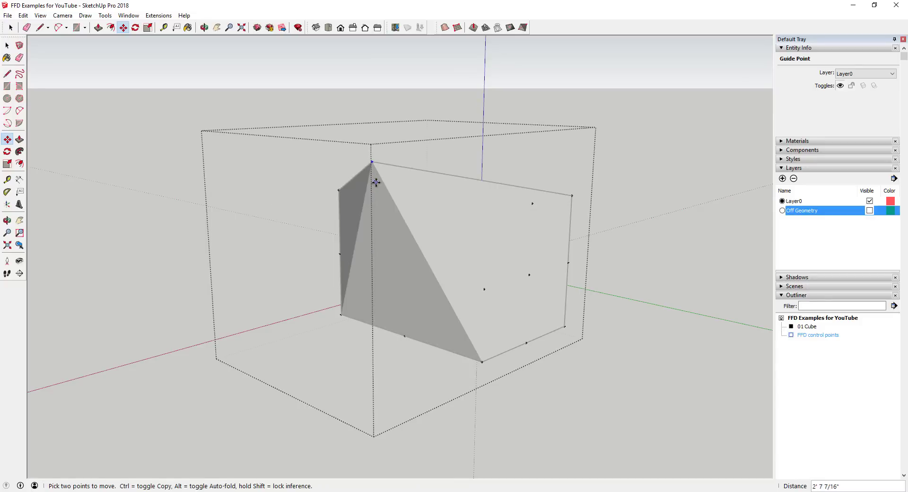
middle_drag(373, 178, 508, 249)
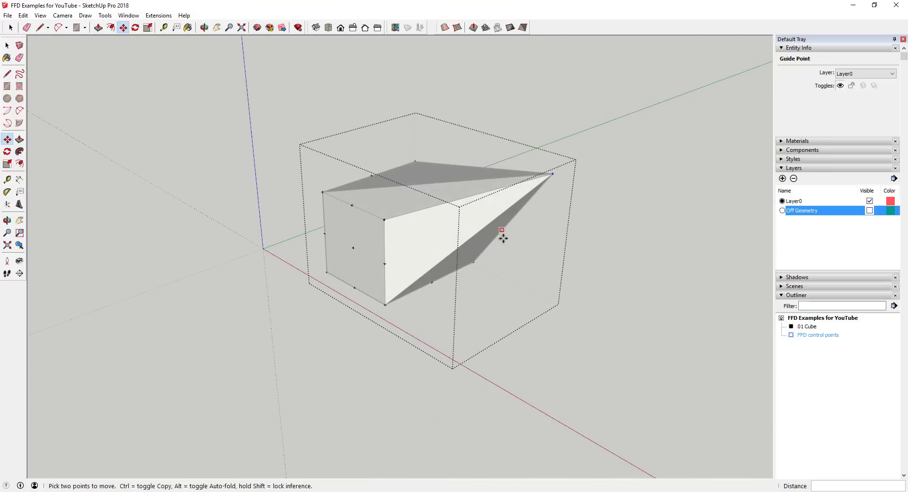
click(498, 252)
key(ctrl+z)
middle_drag(367, 246, 516, 227)
key(space)
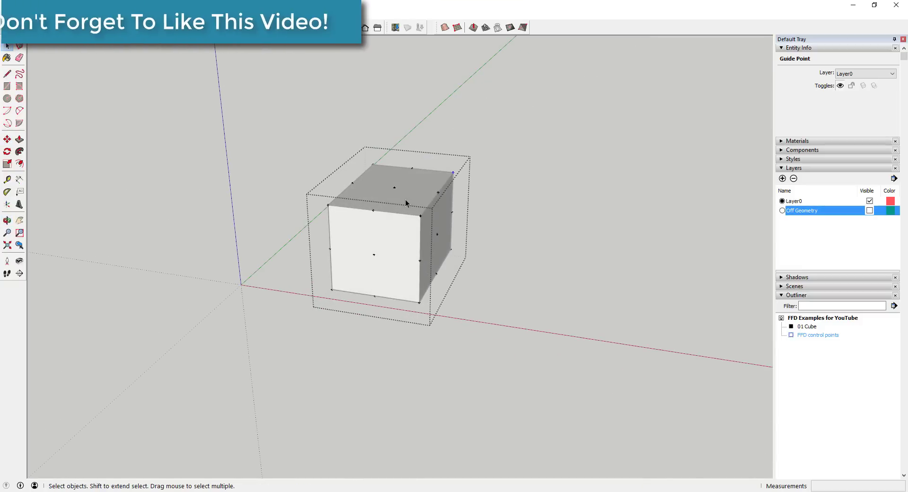
Hide 01 Cube and orbit to view the FFD lattice points on their own.
scroll(413, 214, up, 3)
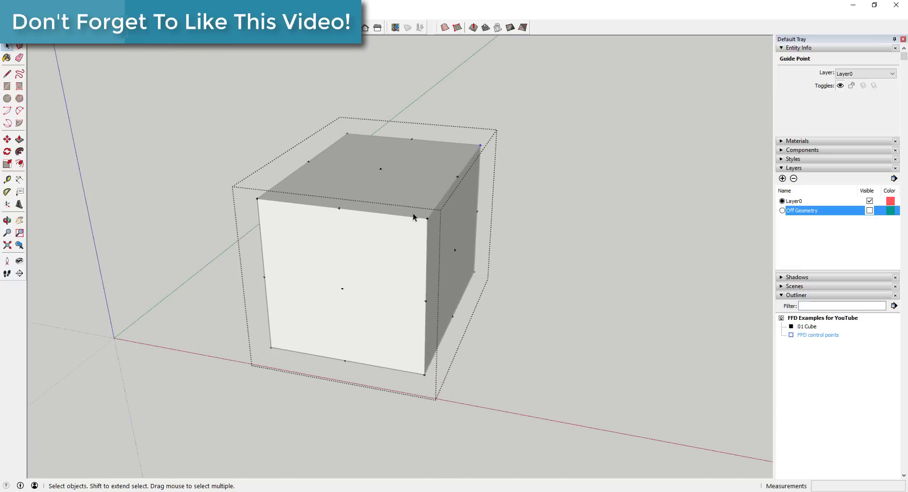
click(381, 169)
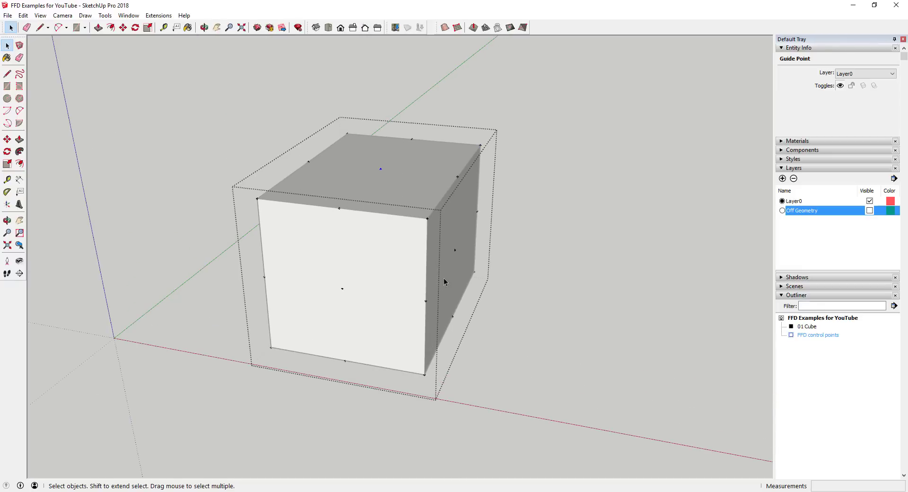
scroll(443, 277, down, 1)
right_click(809, 326)
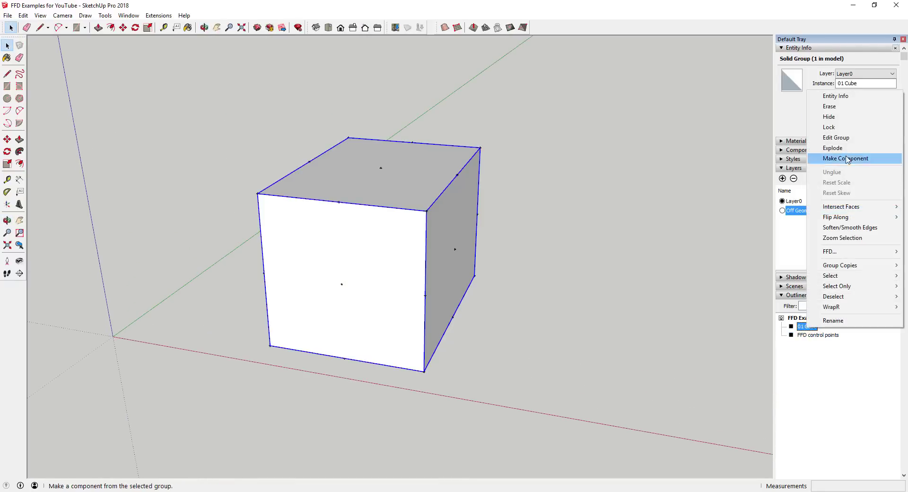
click(837, 117)
middle_drag(561, 248, 345, 183)
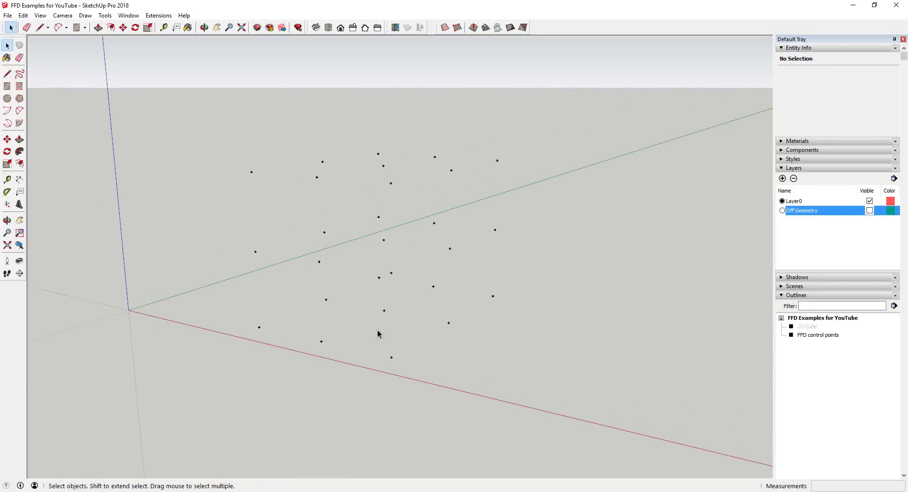
middle_drag(318, 257, 433, 306)
Unhide the cube and open the FFD control points group for editing.
key(ctrl+shift+h)
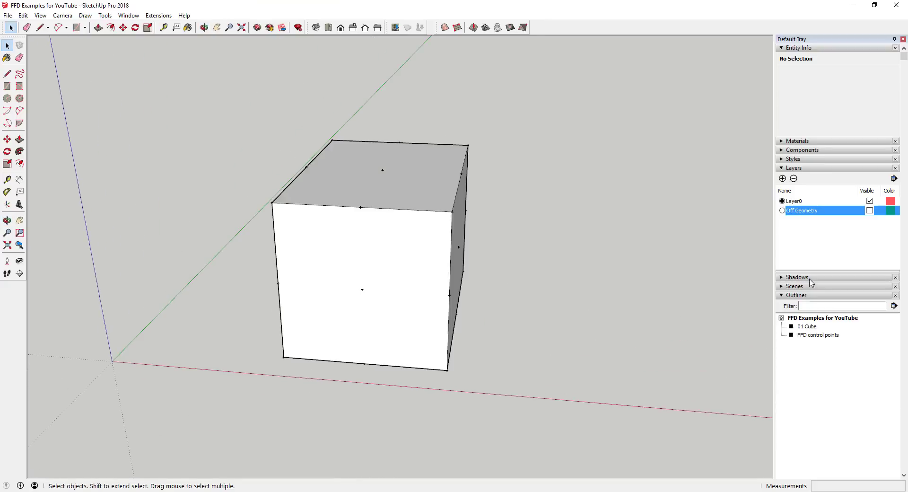
click(384, 173)
click(819, 336)
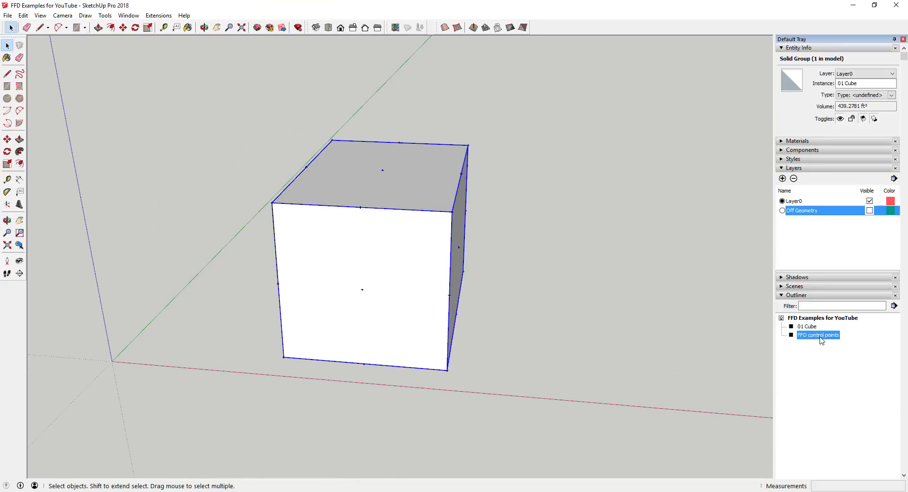
double_click(819, 335)
key(m)
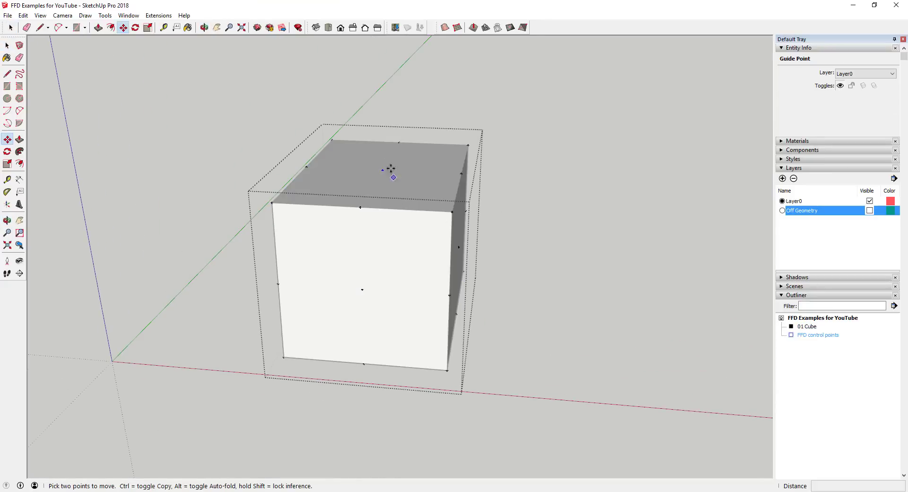
click(382, 169)
click(472, 172)
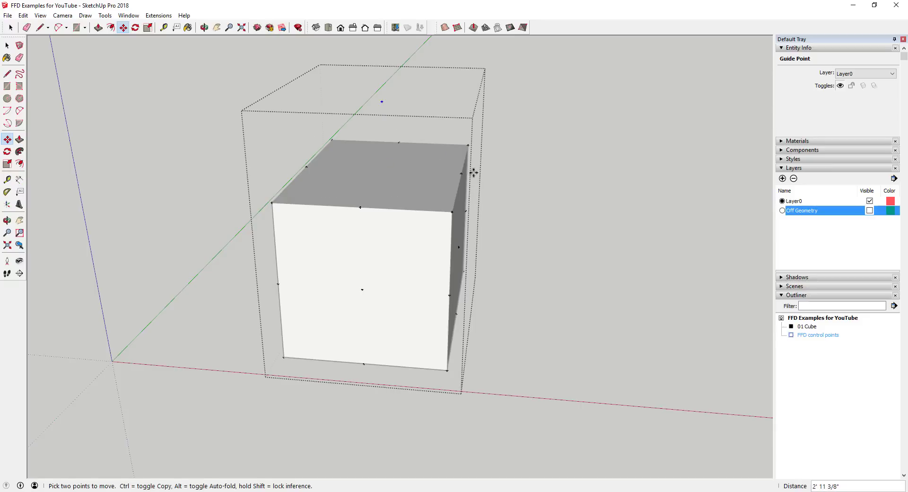
middle_drag(473, 172, 516, 171)
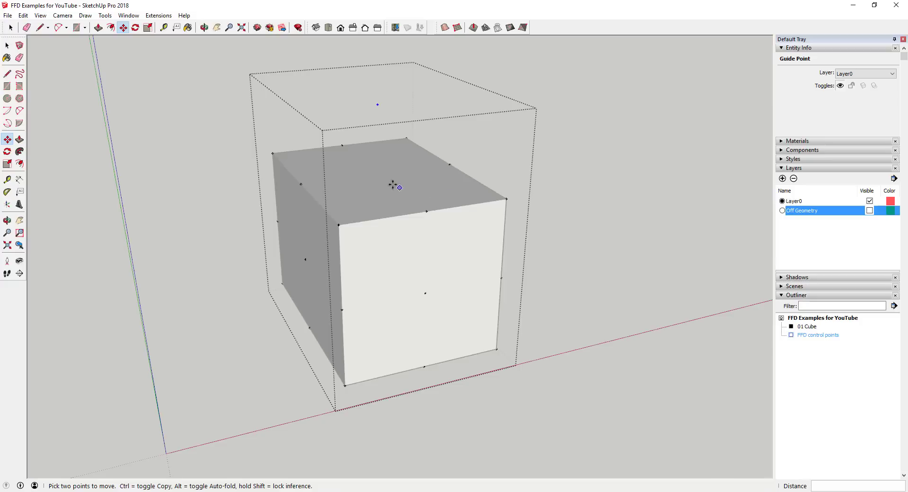
key(space)
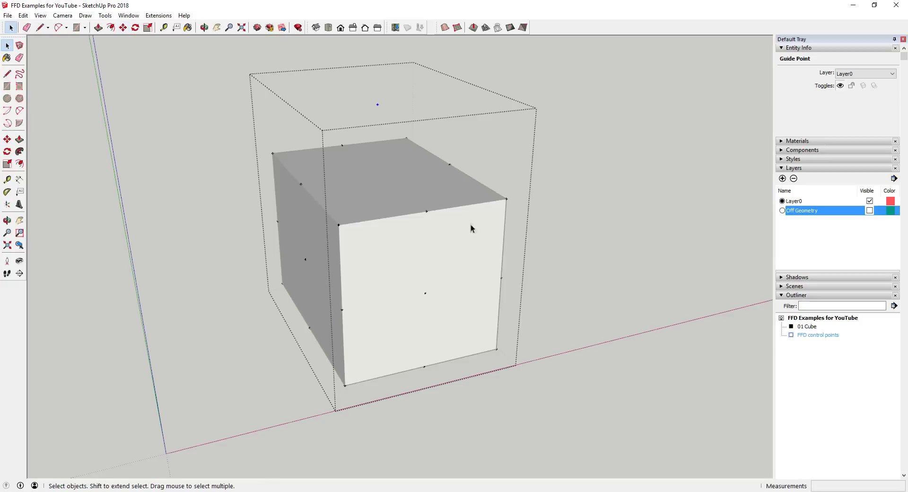
middle_drag(597, 264, 468, 263)
key(ctrl+z)
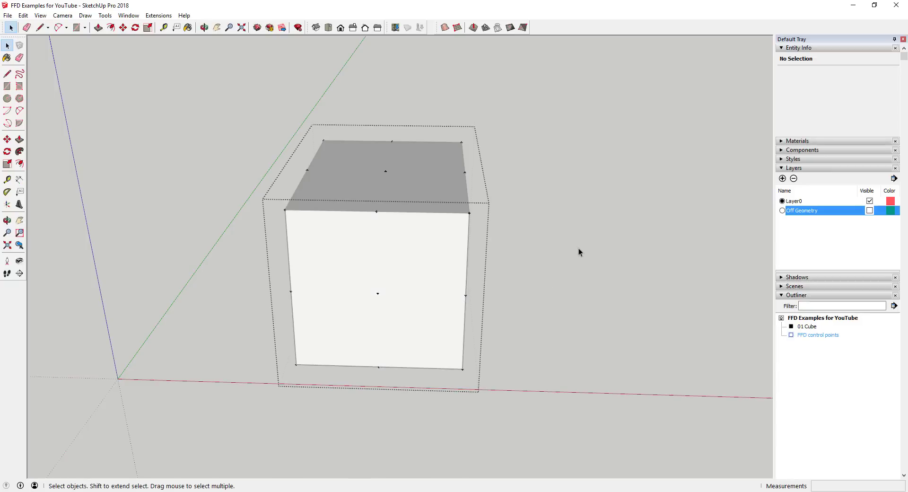
key(ctrl+z)
Orbit around the plain cube to show its left face.
middle_drag(538, 264, 421, 246)
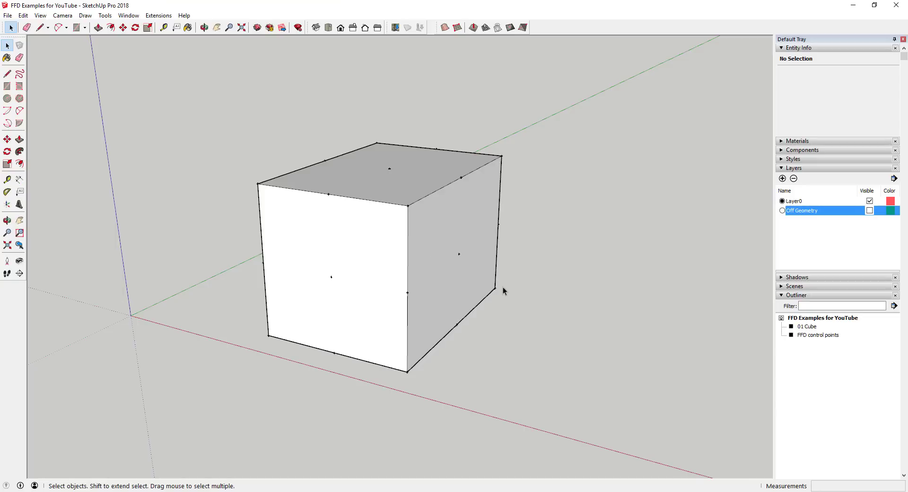
middle_drag(503, 286, 497, 279)
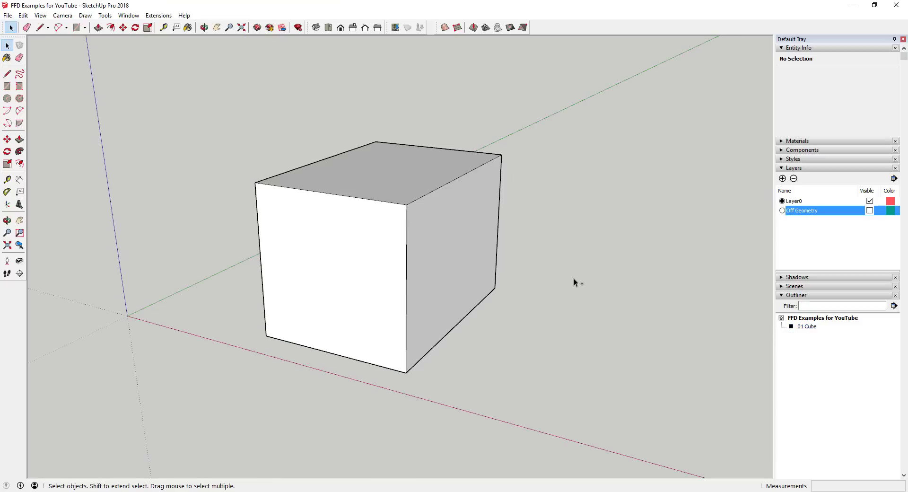
key(o)
drag(446, 241, 427, 245)
key(space)
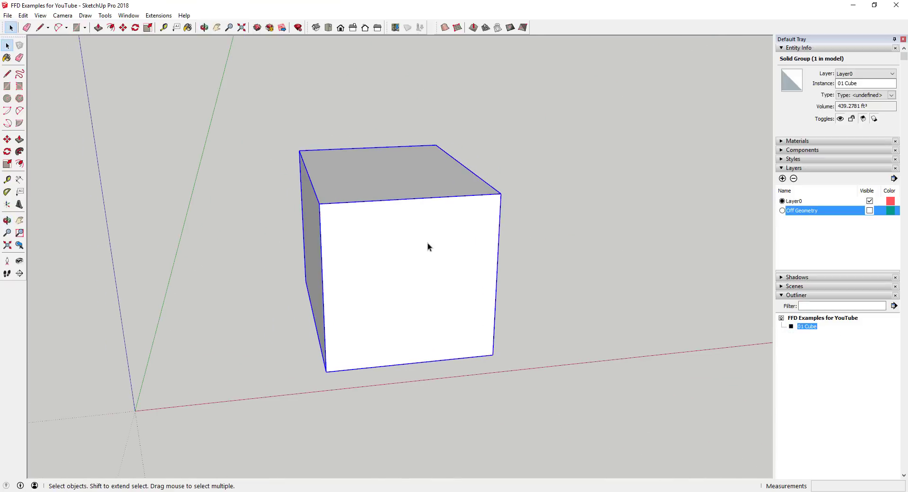
middle_drag(427, 245, 409, 214)
Apply a custom NxN FFD of 3×3×3 with Subdivide set to true to the cube.
right_click(418, 251)
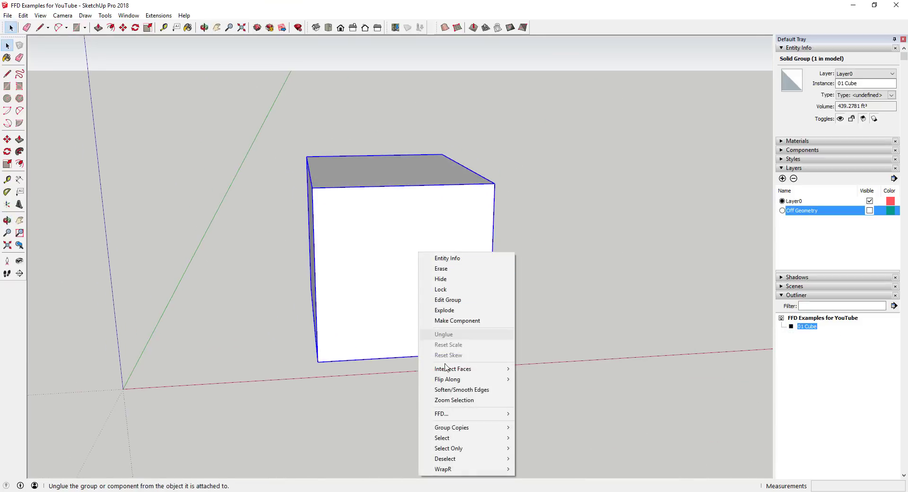
mouse_move(443, 415)
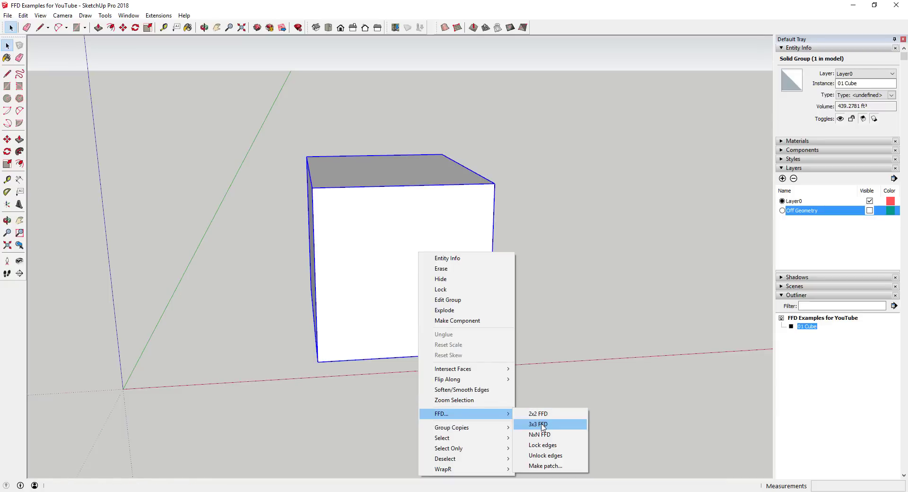
click(546, 439)
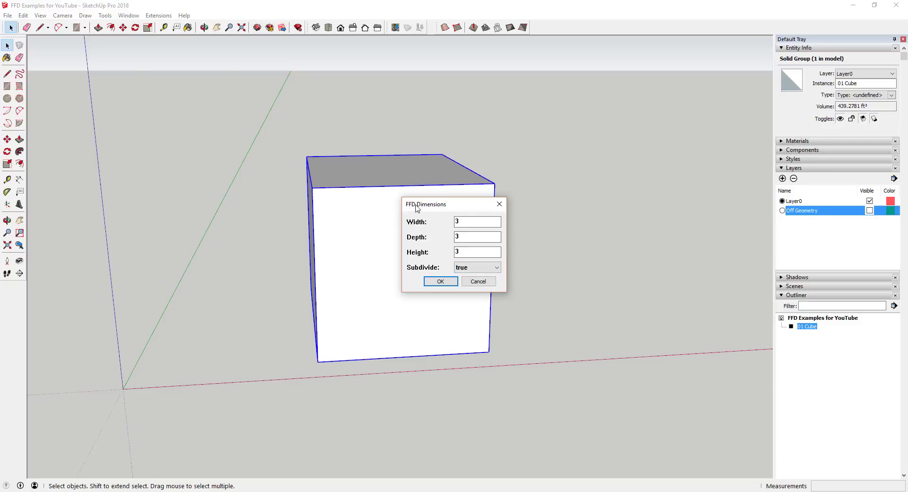
click(465, 267)
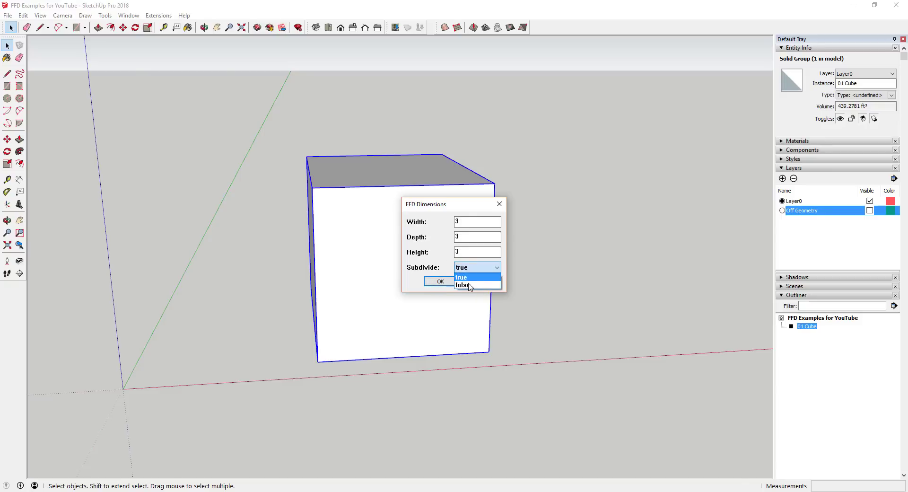
click(470, 283)
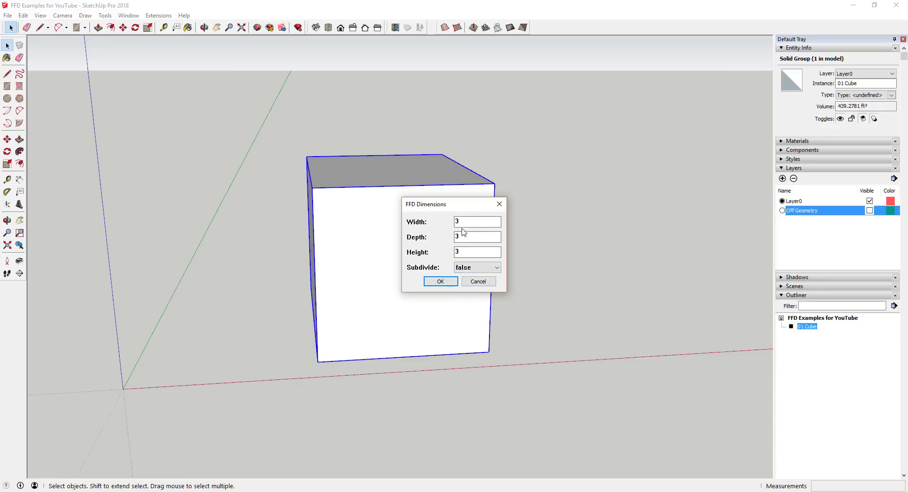
click(478, 267)
click(475, 277)
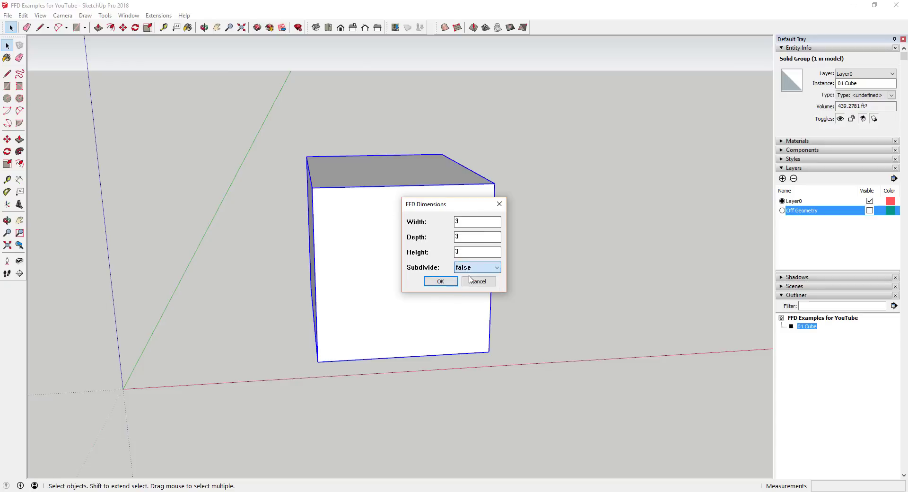
click(440, 281)
middle_drag(399, 220, 489, 272)
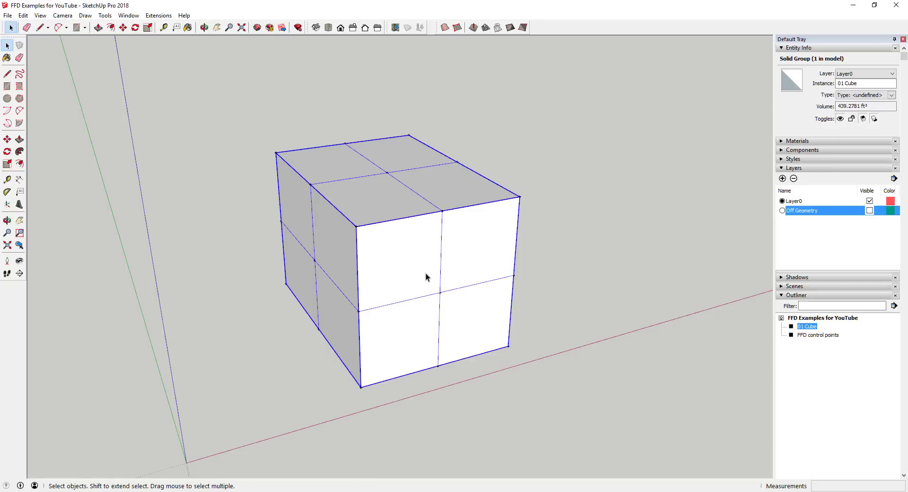
Inspect the cube's subdivided face tiles, then open the FFD control points group for editing.
double_click(400, 270)
click(444, 251)
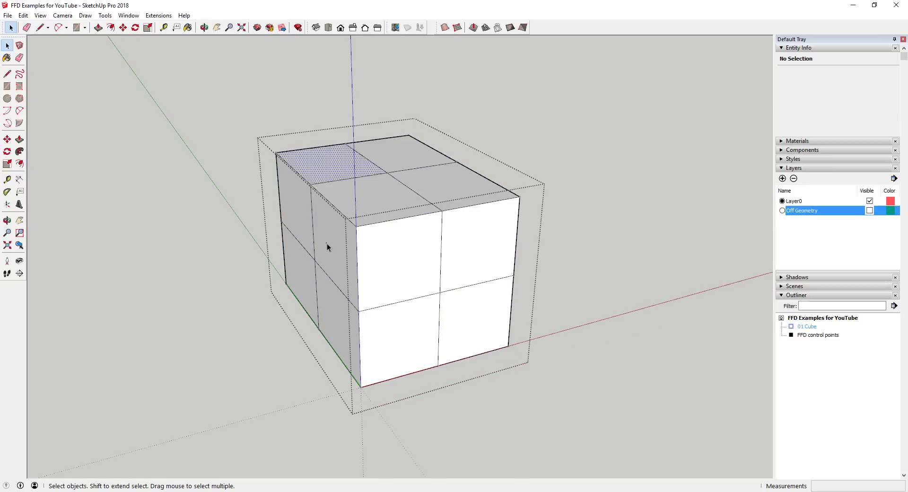
click(302, 215)
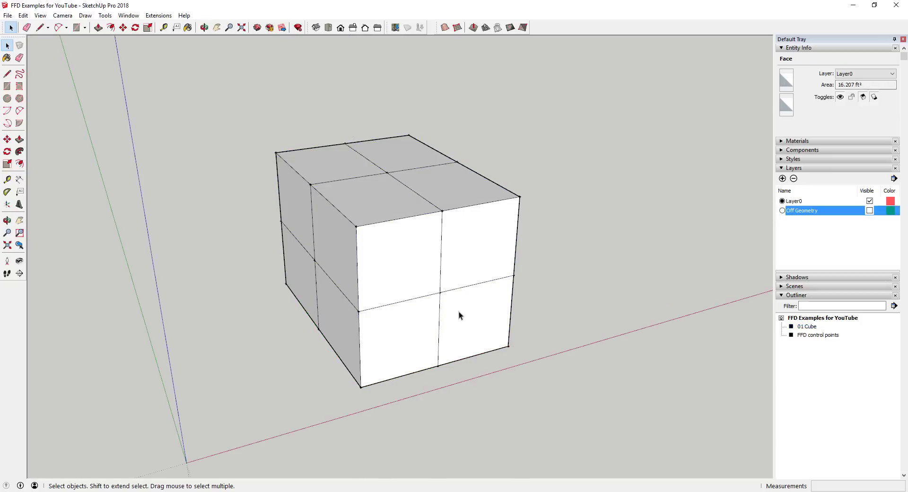
click(813, 335)
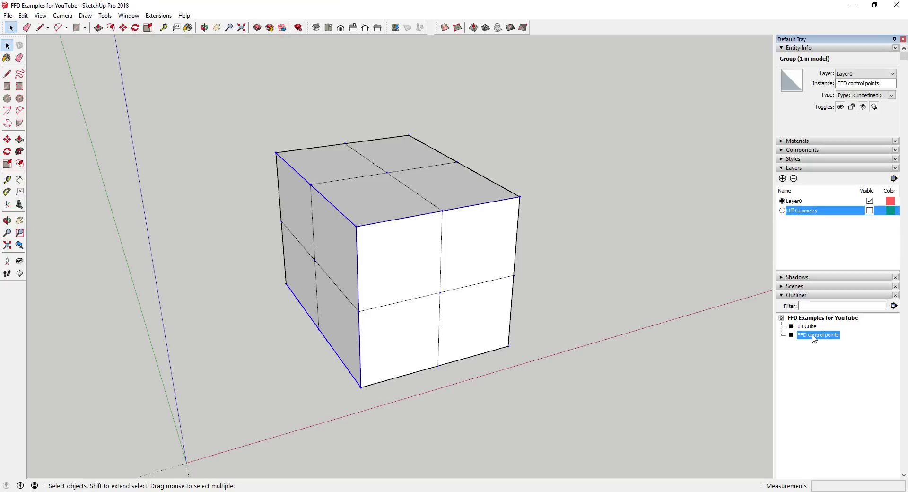
double_click(814, 335)
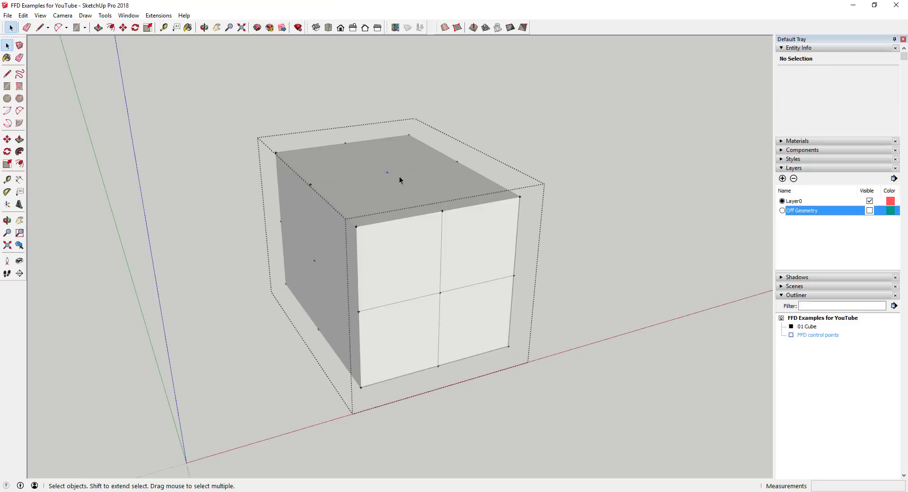
Move the top-centre guide point upward, turning the cube's top into a pyramid.
click(387, 172)
key(m)
click(387, 173)
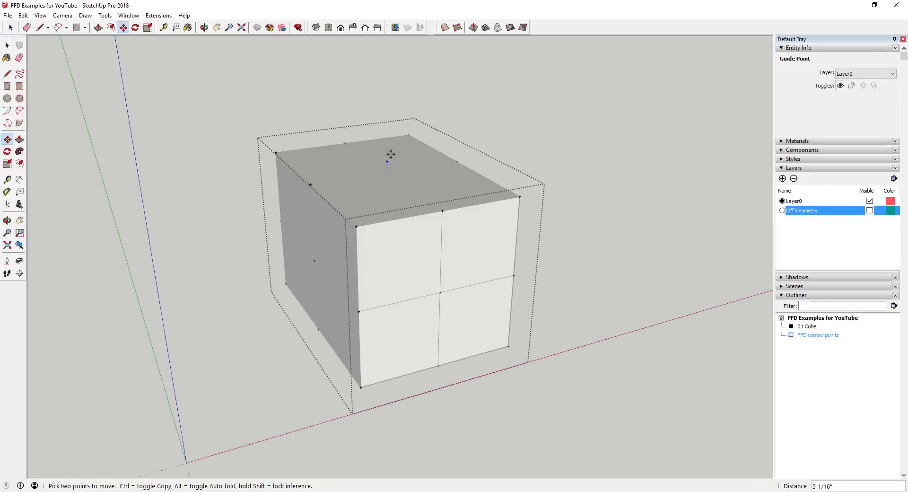
click(387, 110)
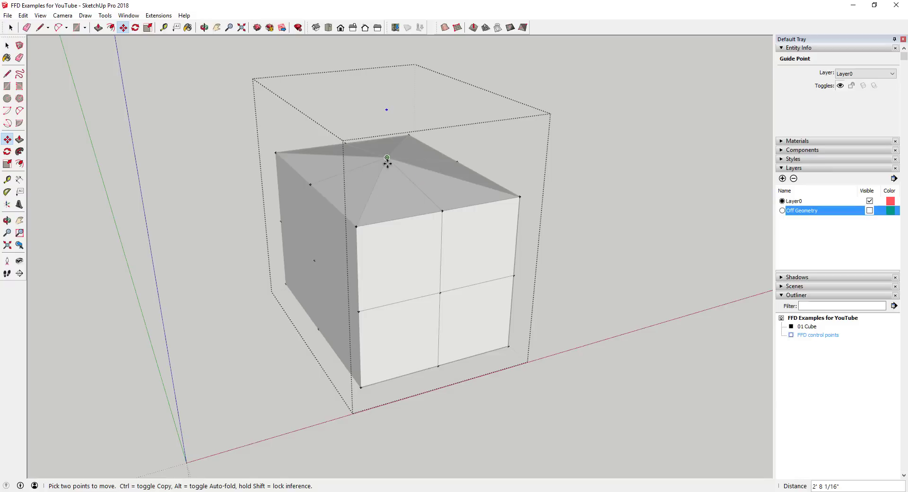
middle_drag(387, 161, 325, 277)
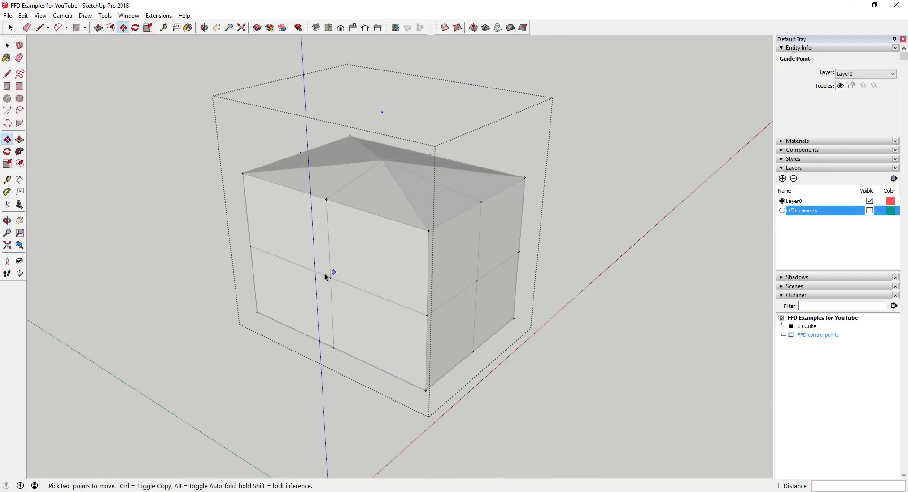
Drag a lower lattice control point down and left, then undo the deformations.
key(space)
drag(319, 271, 339, 283)
key(m)
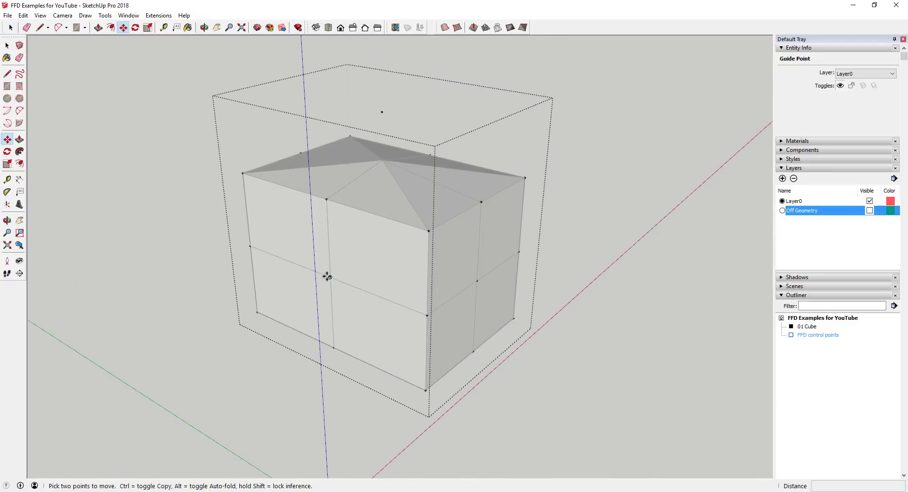
click(328, 276)
click(267, 303)
middle_drag(267, 303, 433, 334)
key(ctrl+z)
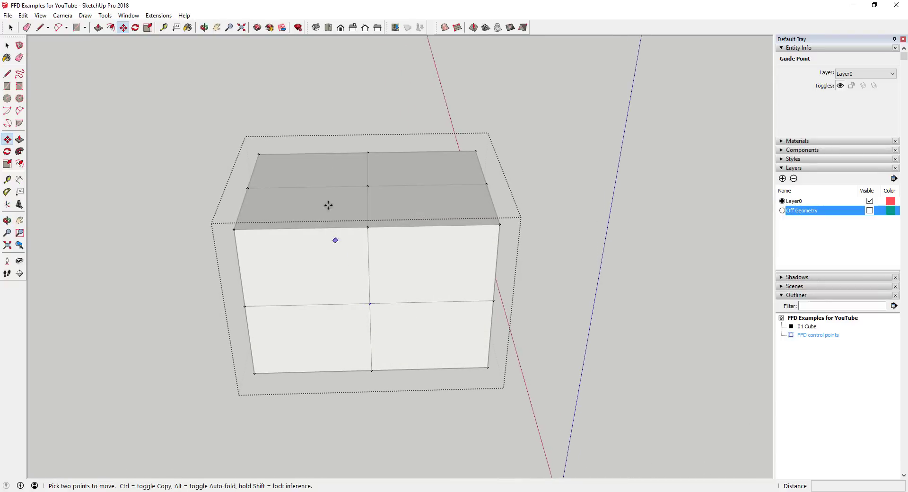
key(space)
Window-select the nine middle-column points and scale them by 1.86, then the top by 0.89.
drag(326, 108, 408, 392)
mouse_move(648, 311)
middle_down()
mouse_move(411, 316)
mouse_move(205, 279)
mouse_move(594, 265)
mouse_move(593, 172)
mouse_move(579, 171)
middle_up()
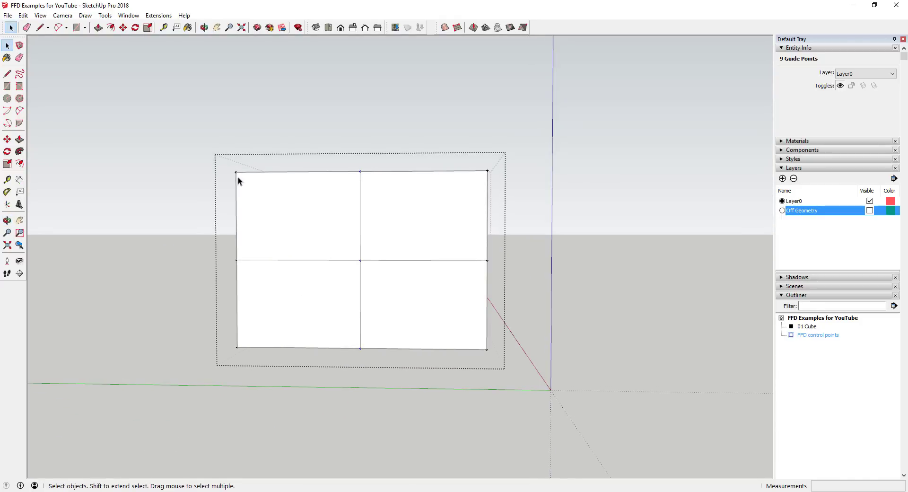
middle_drag(238, 180, 270, 314)
key(s)
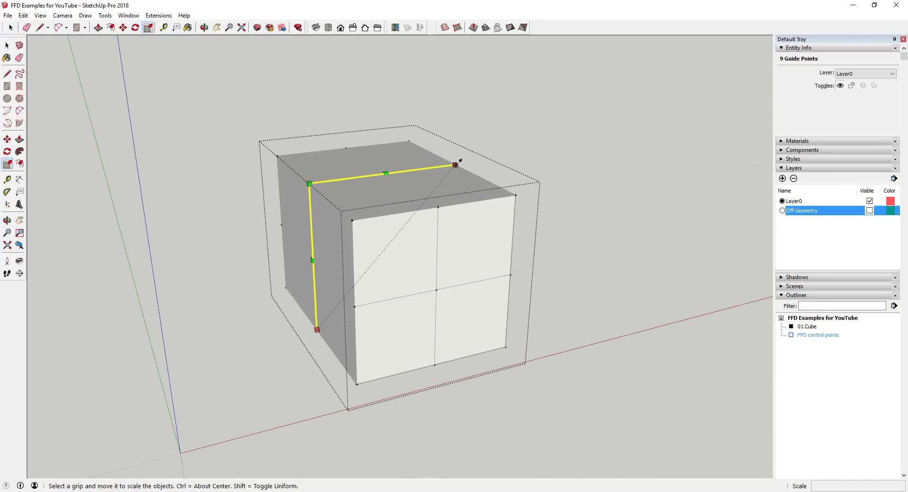
drag(456, 163, 556, 96)
middle_drag(342, 239, 447, 178)
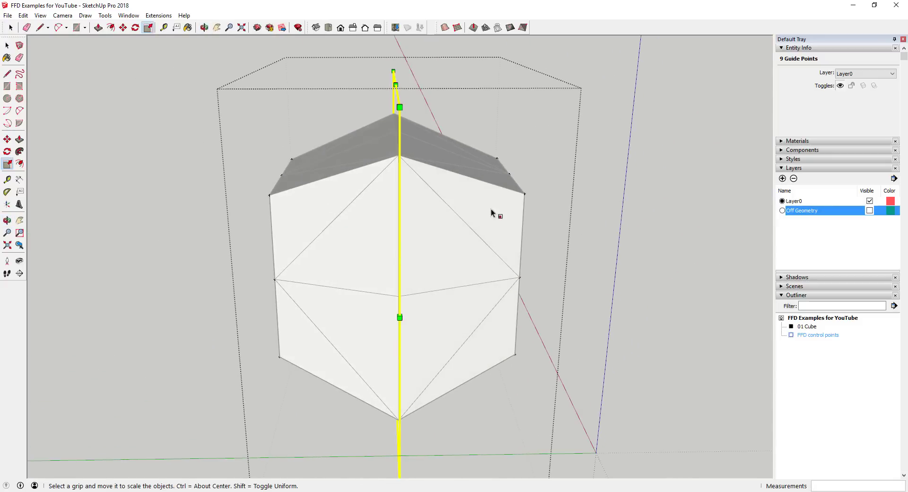
middle_drag(470, 149, 231, 222)
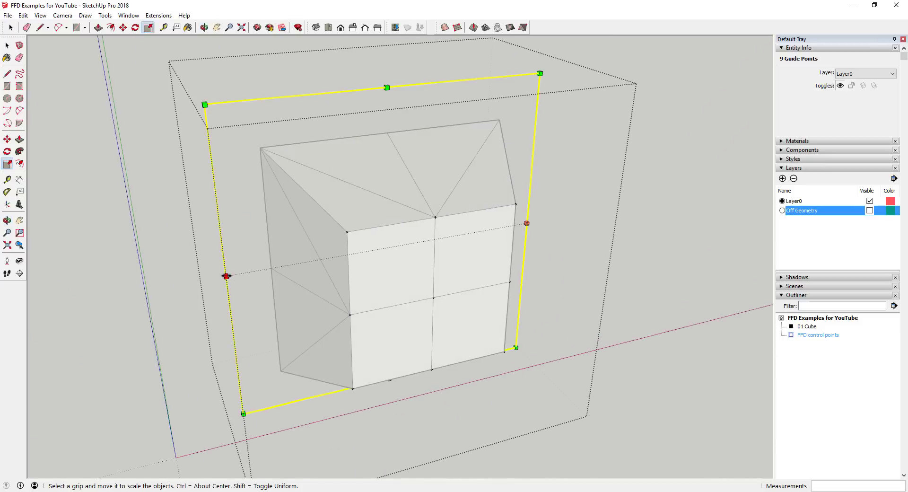
drag(387, 85, 387, 127)
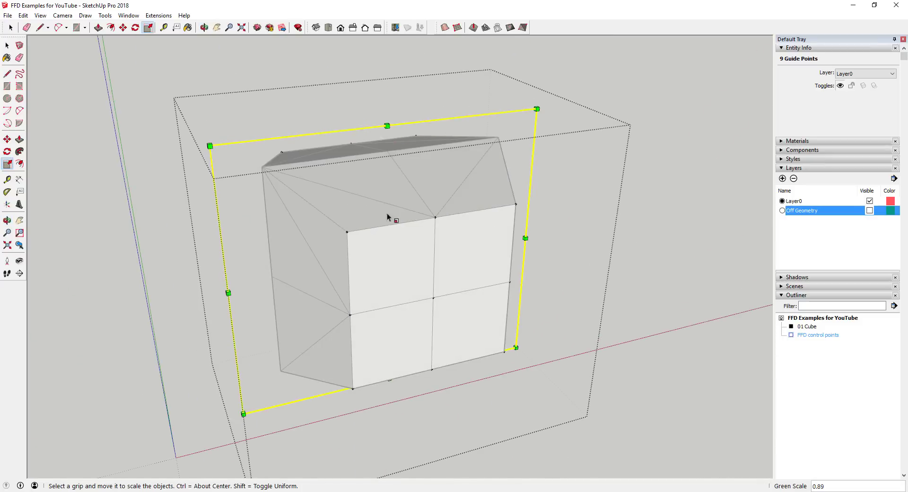
middle_drag(388, 215, 316, 175)
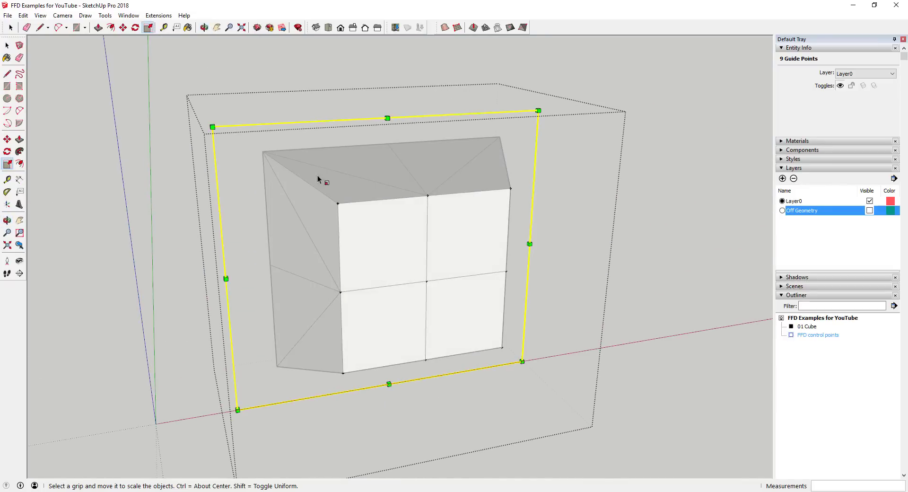
scroll(339, 238, down, 3)
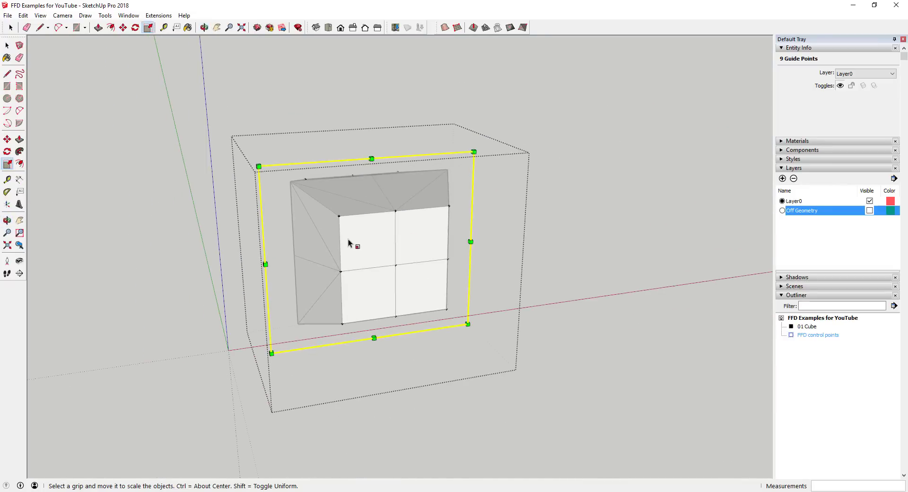
key(space)
Clear the cube's point selection, select the wavy 02 Plane group, and orbit around it.
click(494, 244)
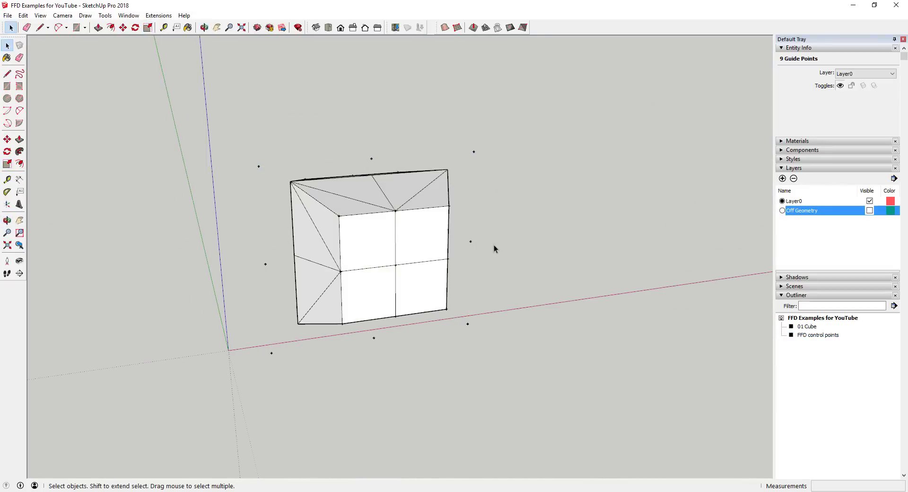
scroll(381, 246, down, 3)
middle_drag(381, 245, 517, 266)
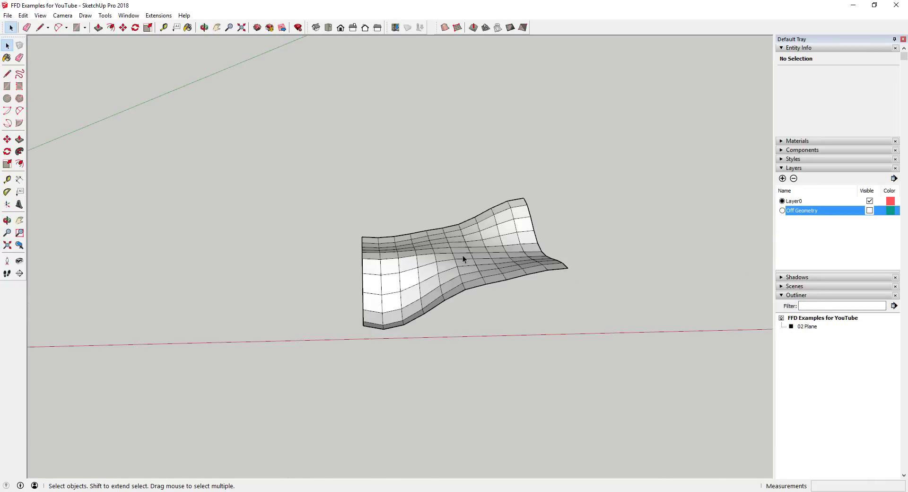
click(463, 262)
scroll(361, 270, up, 3)
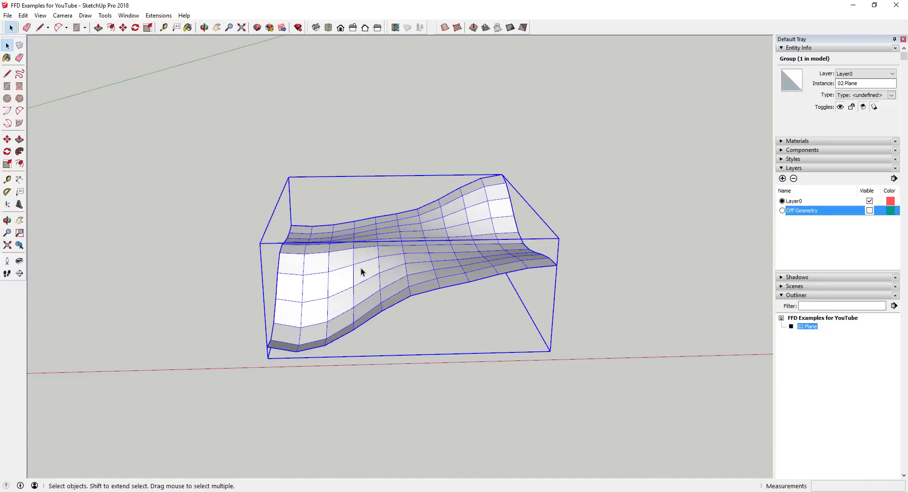
scroll(438, 228, down, 2)
scroll(432, 184, down, 1)
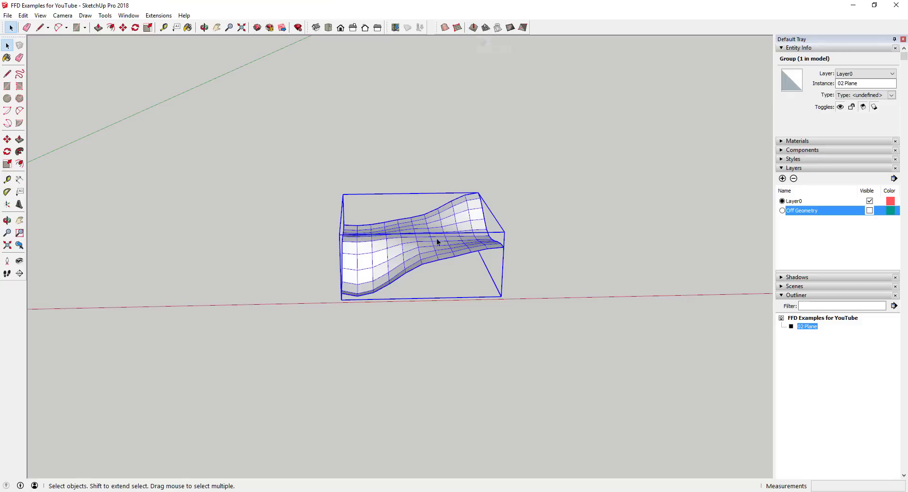
middle_drag(470, 254, 368, 228)
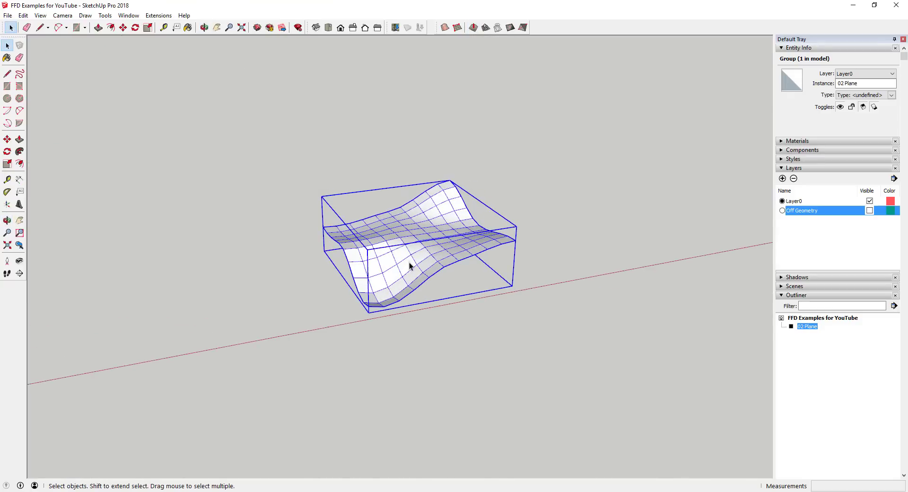
mouse_move(406, 255)
middle_down()
mouse_move(429, 260)
mouse_move(385, 231)
mouse_move(401, 244)
middle_up()
Wrap the 02 Plane group in a 3x3 FFD lattice.
right_click(400, 244)
mouse_move(431, 407)
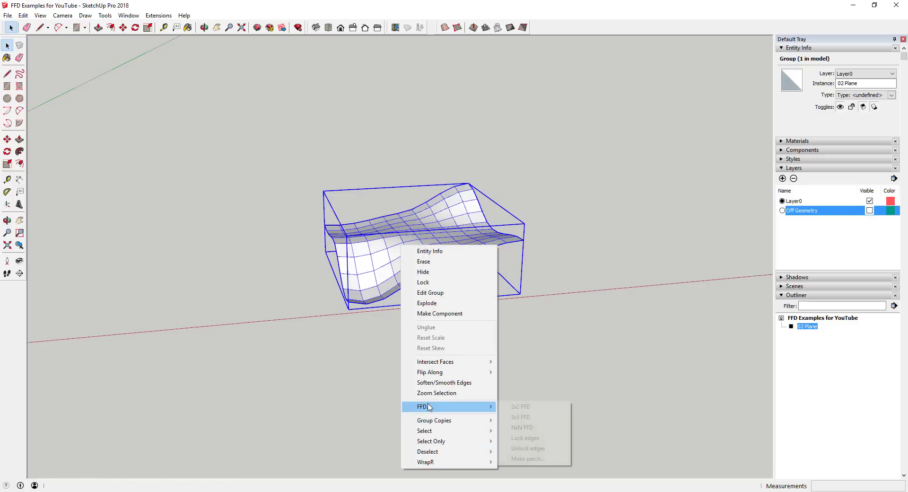
click(528, 417)
middle_drag(440, 234, 442, 255)
Open the FFD control points, select the nine right-side points and move them upward.
double_click(827, 338)
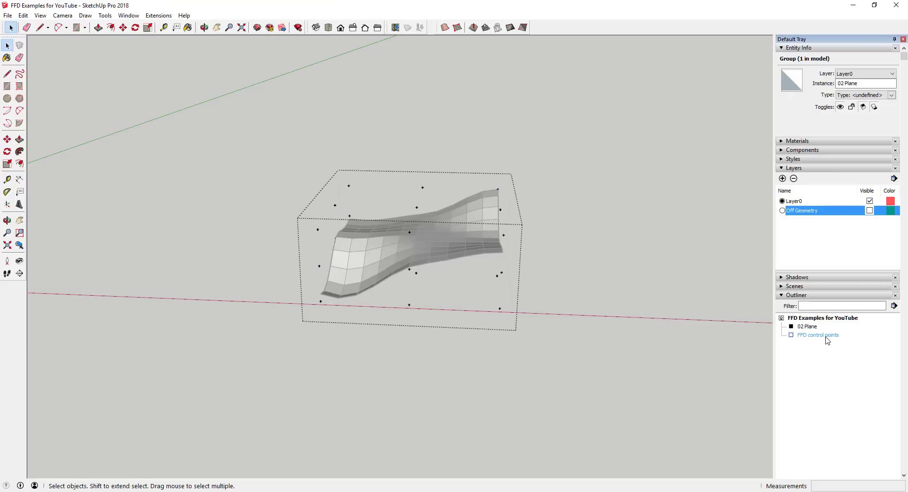
middle_drag(560, 299, 563, 247)
key(space)
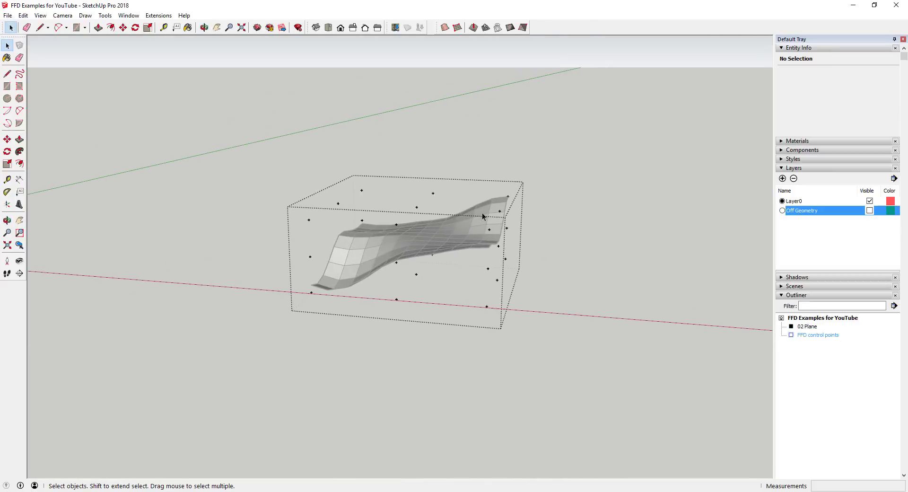
drag(475, 182, 541, 363)
key(m)
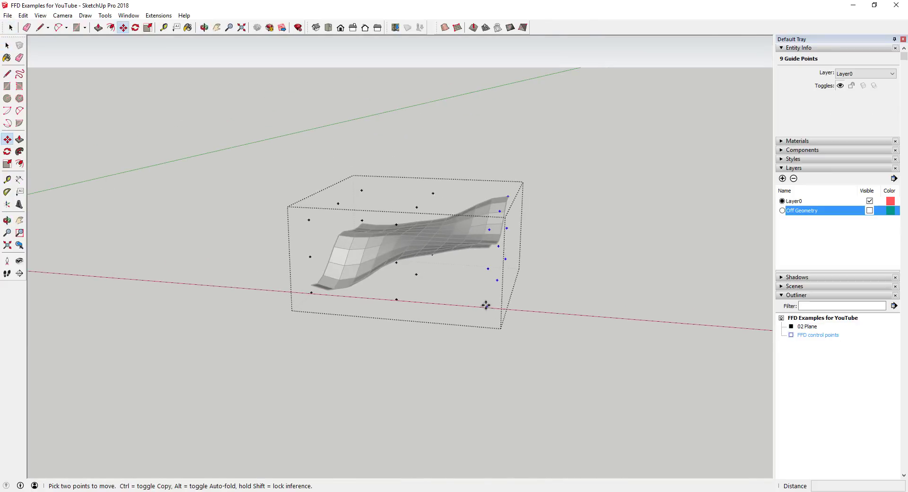
click(484, 263)
click(484, 247)
middle_drag(438, 217, 381, 173)
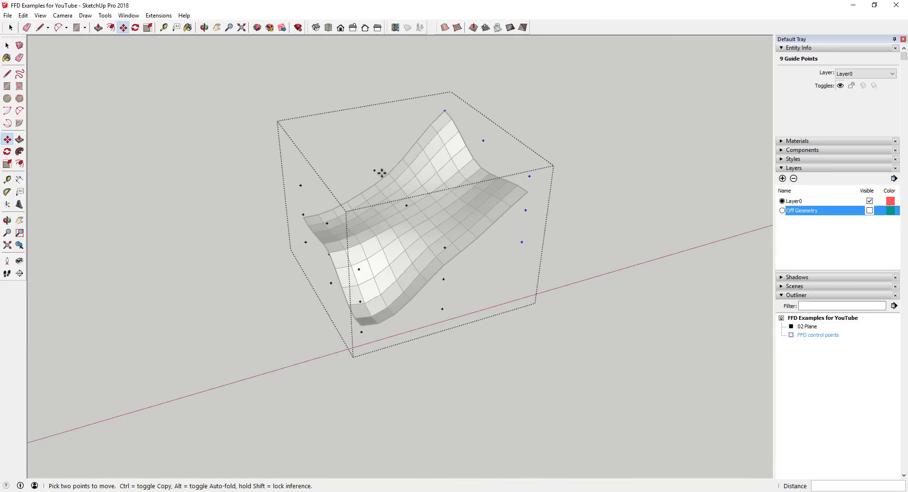
key(space)
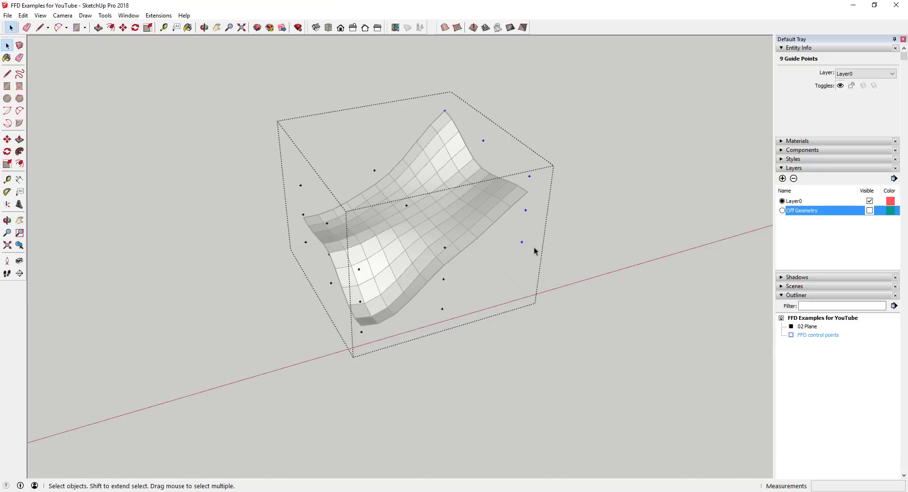
middle_drag(534, 247, 538, 158)
Scale the right control points closer together to narrow that end.
key(s)
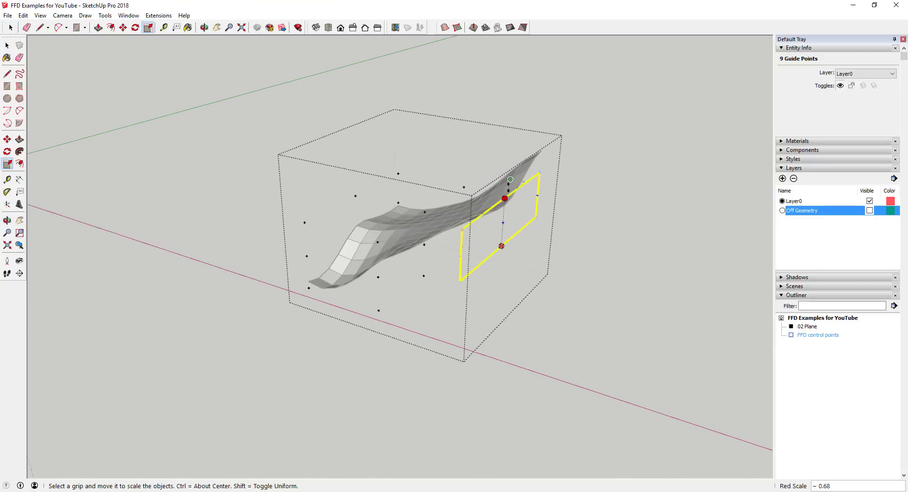
drag(510, 179, 498, 295)
middle_drag(416, 303, 529, 246)
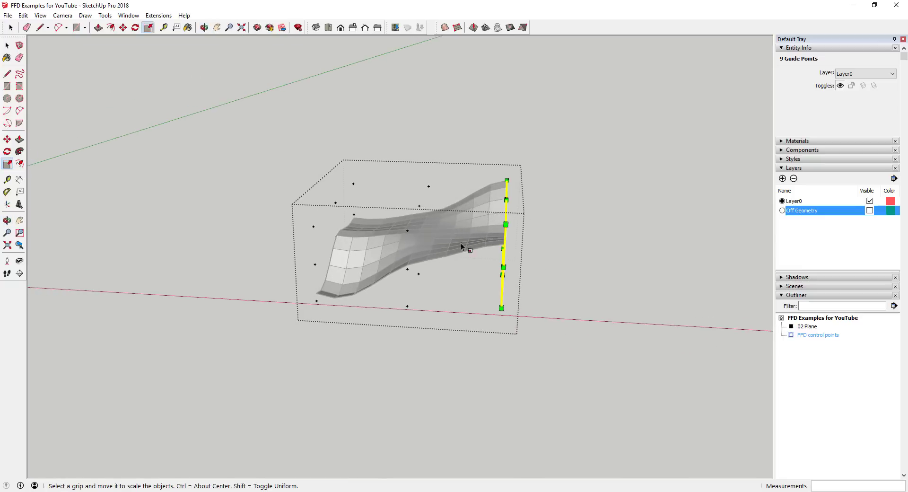
key(space)
Select the four left control points and move them further left, stretching the surface.
middle_drag(285, 169, 326, 190)
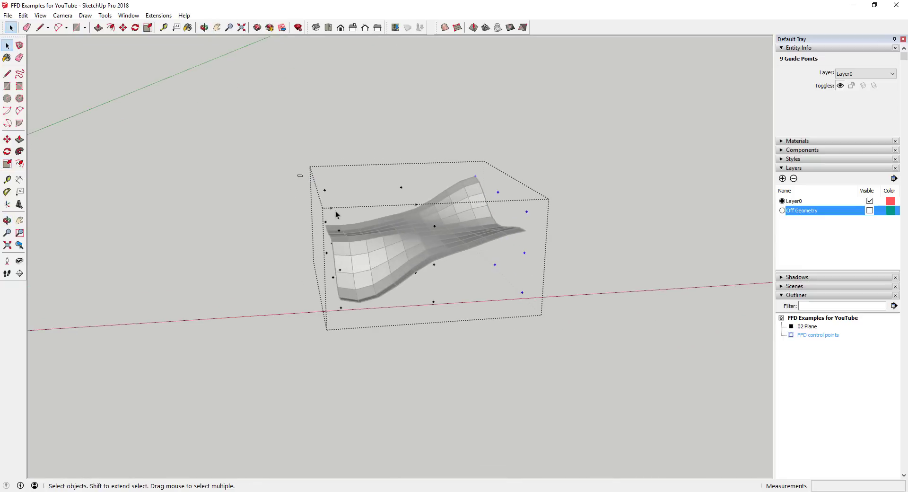
drag(297, 174, 355, 237)
middle_drag(356, 241, 333, 219)
key(m)
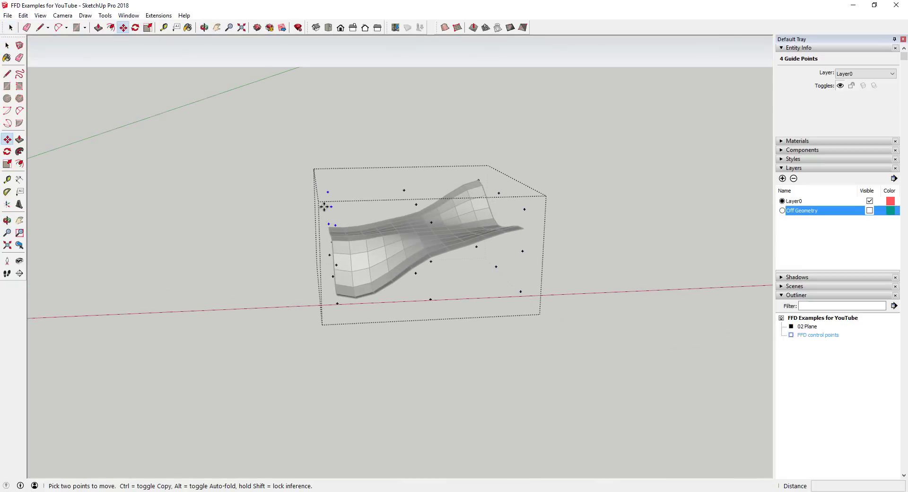
click(331, 206)
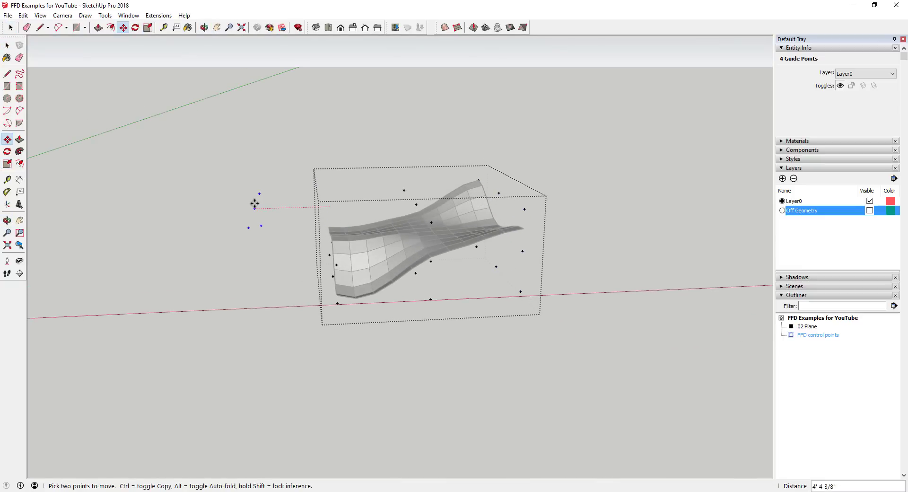
click(256, 203)
middle_drag(401, 283, 278, 230)
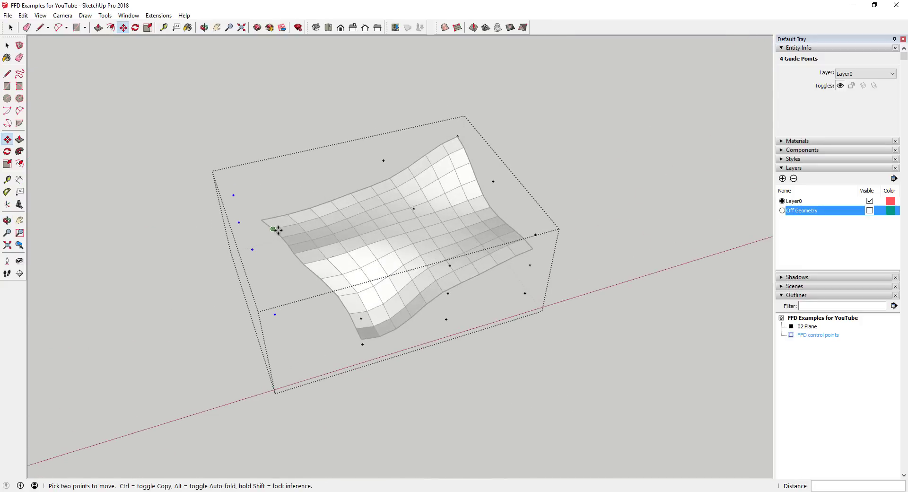
Cancel an upward move of the left points and close the control-points editing.
click(232, 194)
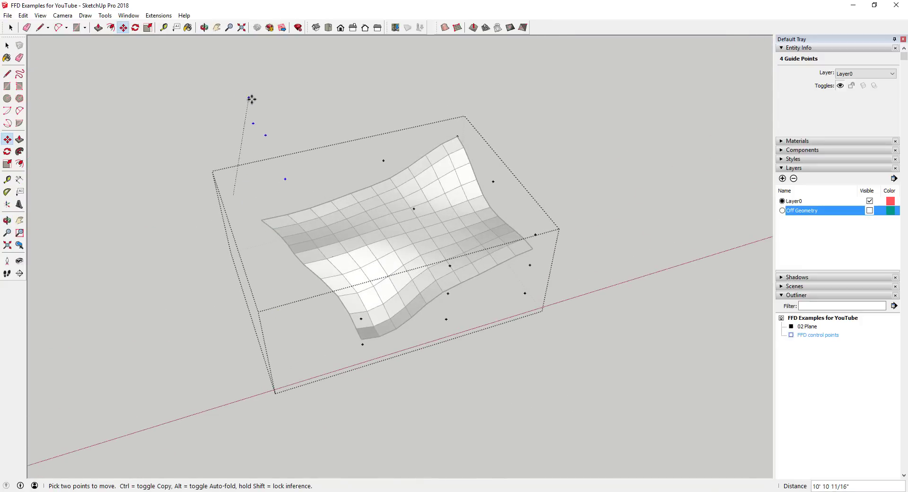
key(Escape)
key(space)
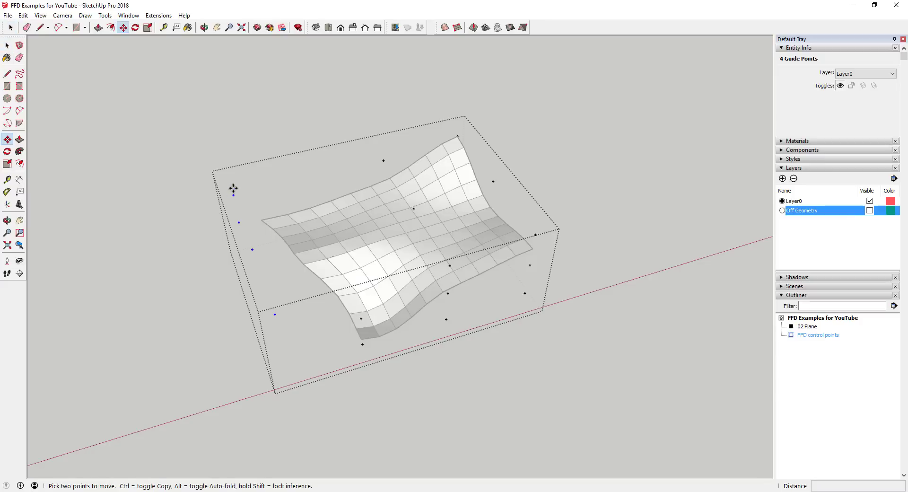
scroll(685, 243, down, 1)
click(685, 243)
middle_drag(685, 243, 480, 252)
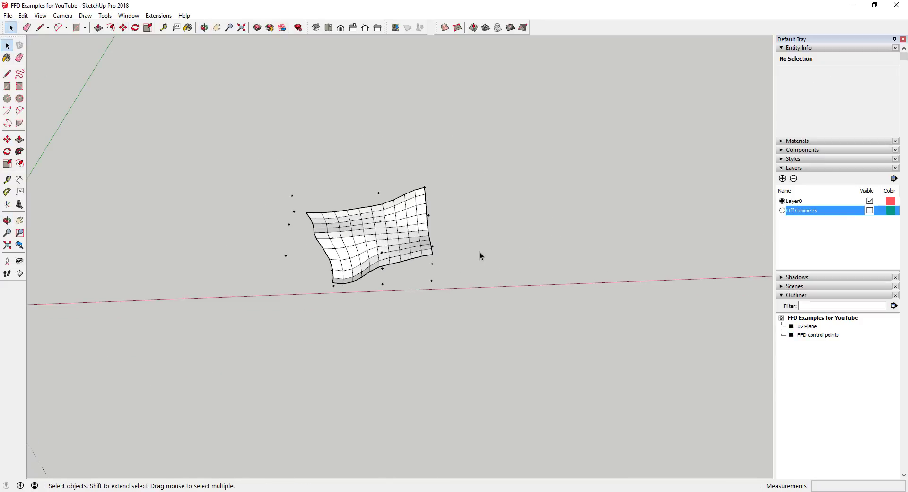
Draw a rectangle beside the warped plane and make it a group.
key(r)
click(465, 202)
click(620, 193)
key(space)
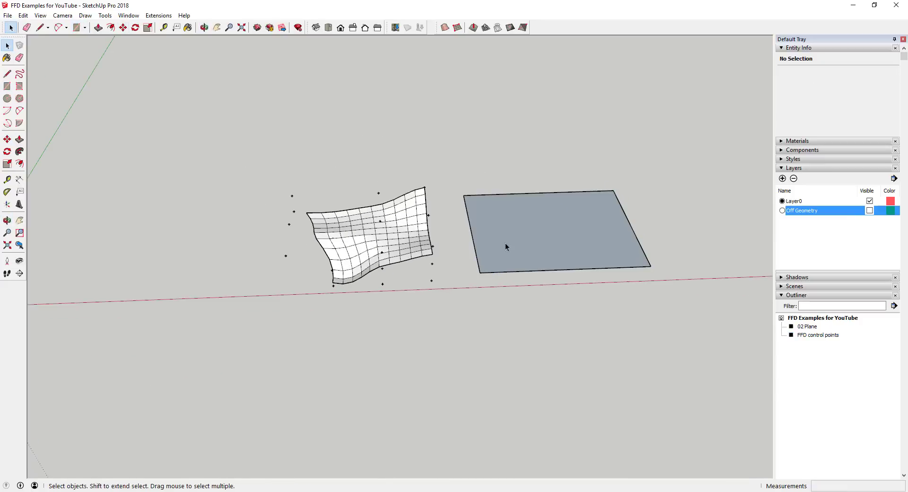
double_click(526, 240)
right_click(525, 237)
click(562, 318)
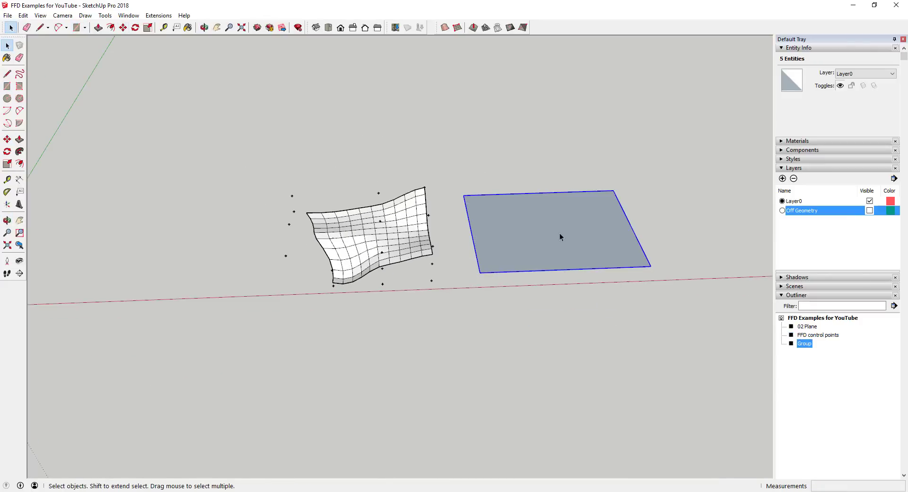
Apply a 3x3 FFD lattice to the rectangle group and open its control points.
right_click(559, 234)
mouse_move(592, 389)
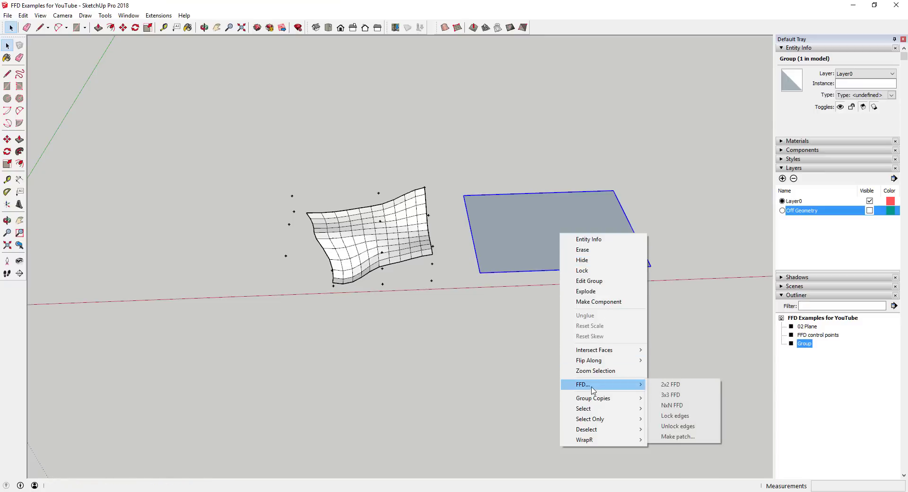
click(681, 394)
middle_drag(685, 310, 641, 275)
double_click(813, 334)
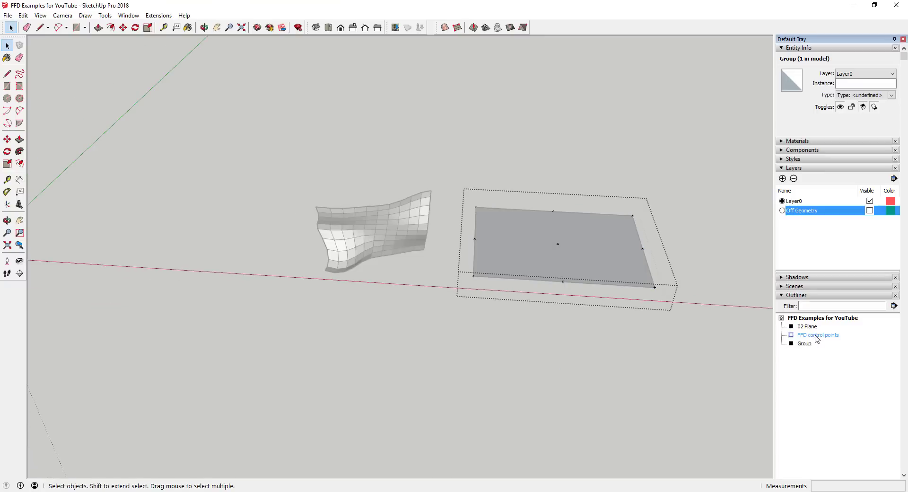
Move the right control points out, back in, then higher, tilting the rectangle.
drag(620, 207, 670, 321)
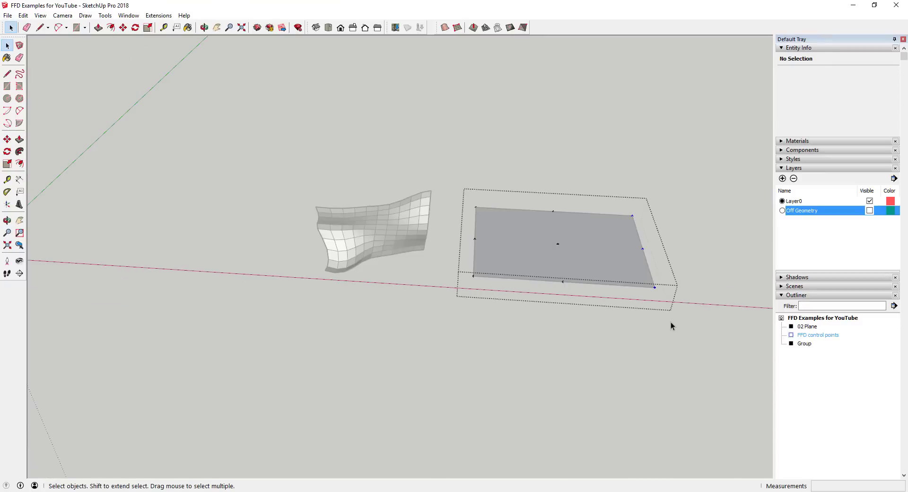
key(m)
click(654, 287)
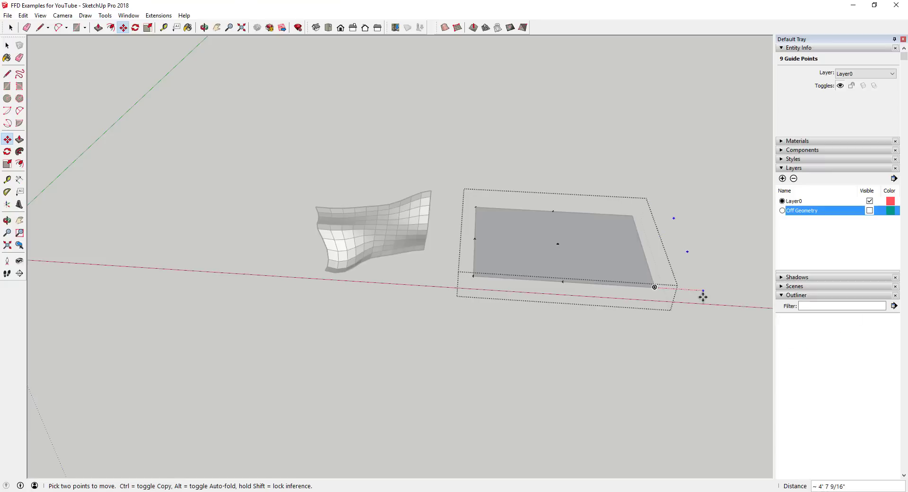
click(699, 288)
click(687, 252)
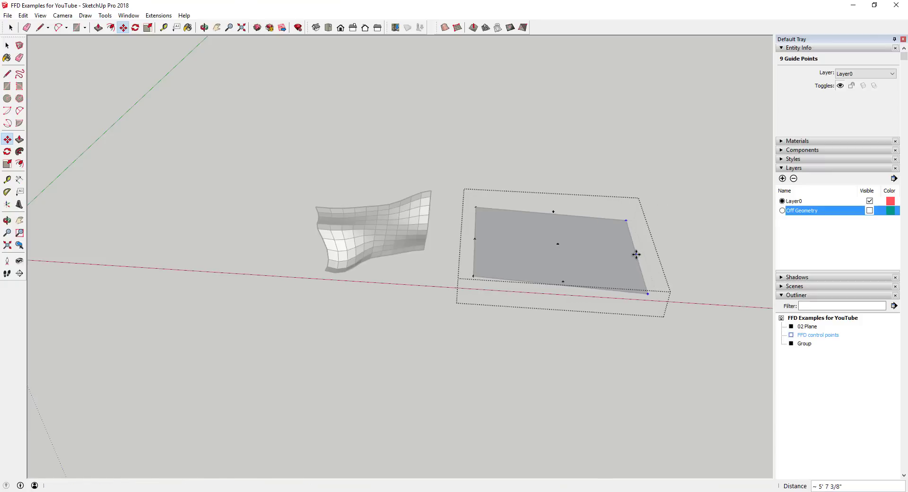
click(636, 254)
click(635, 259)
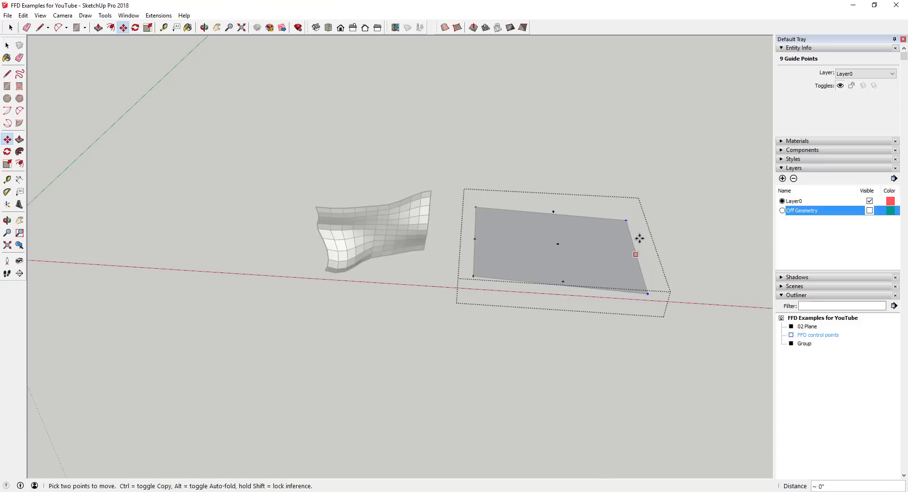
click(642, 190)
Push the right side down, then undo the control-point moves to flatten the rectangle.
middle_drag(651, 253, 581, 223)
middle_drag(657, 231, 658, 210)
click(657, 206)
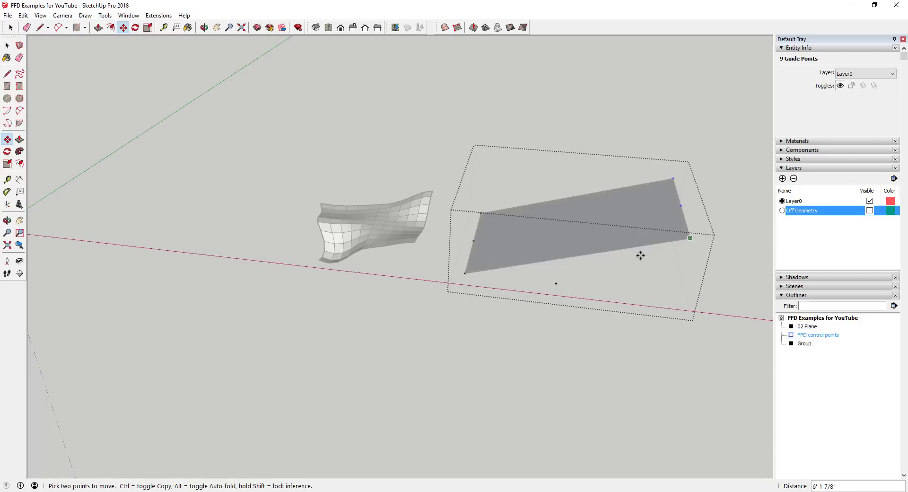
middle_drag(613, 231, 611, 336)
click(612, 336)
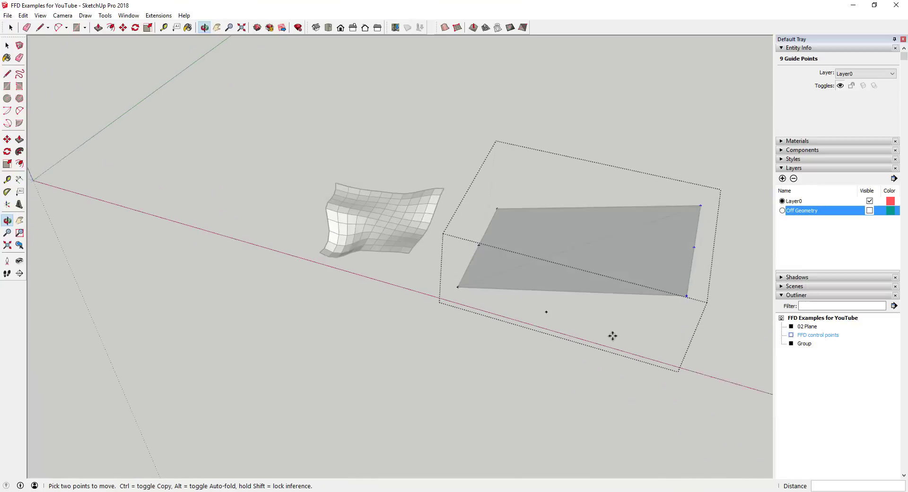
key(space)
middle_drag(648, 314, 668, 279)
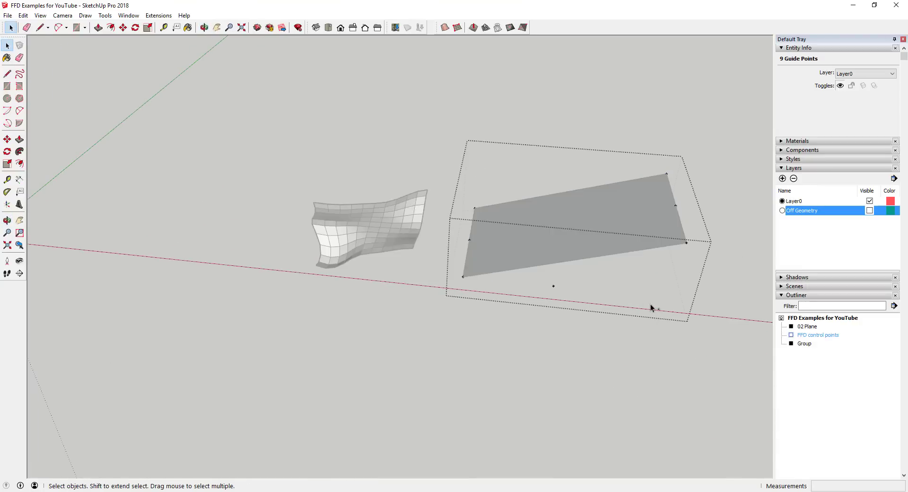
key(ctrl+z)
key(ctrl+z)
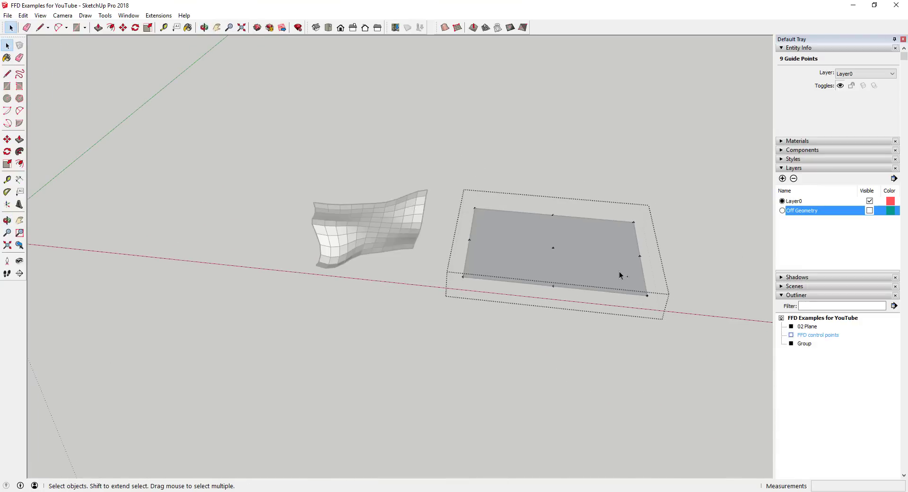
key(ctrl+z)
key(ctrl+z)
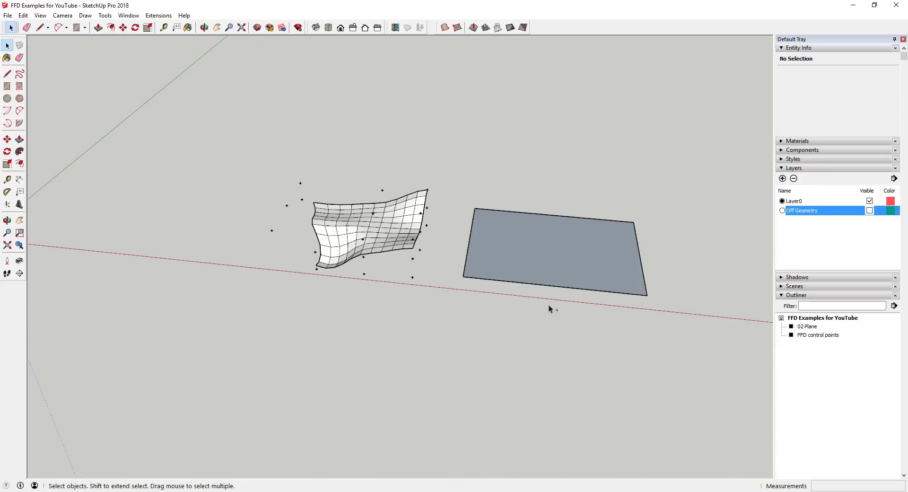
Apply an FFD lattice to the flat plane with 3×3×3 settings.
middle_drag(524, 263, 591, 246)
right_click(544, 237)
click(624, 361)
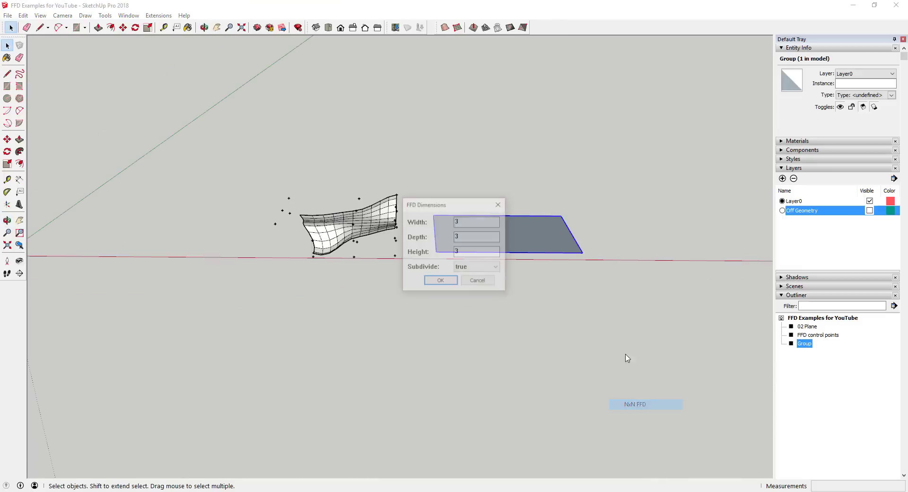
drag(439, 209, 626, 229)
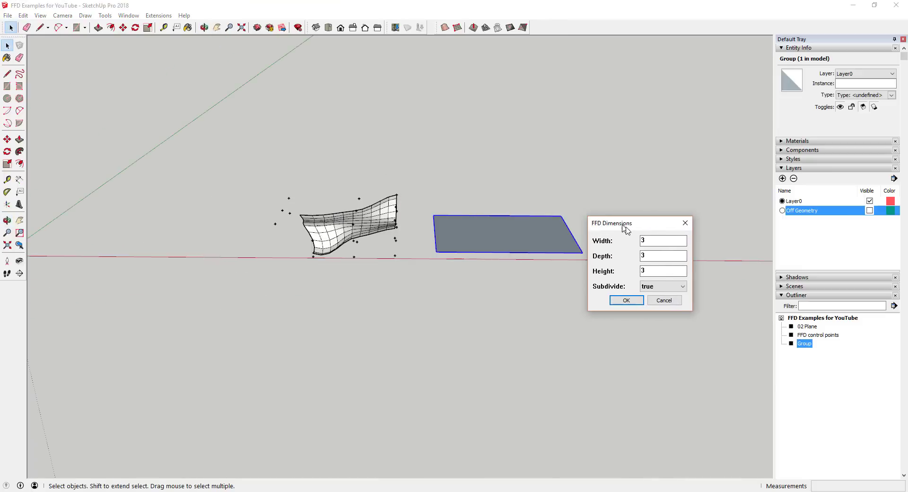
click(626, 299)
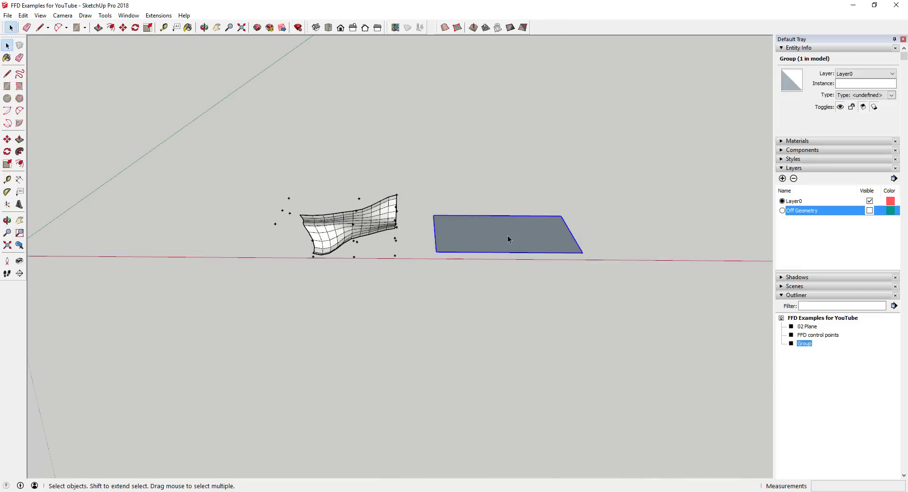
scroll(506, 234, up, 3)
Add a custom 3×3×1 FFD lattice to the plane and select the new diceGroup.
right_click(504, 232)
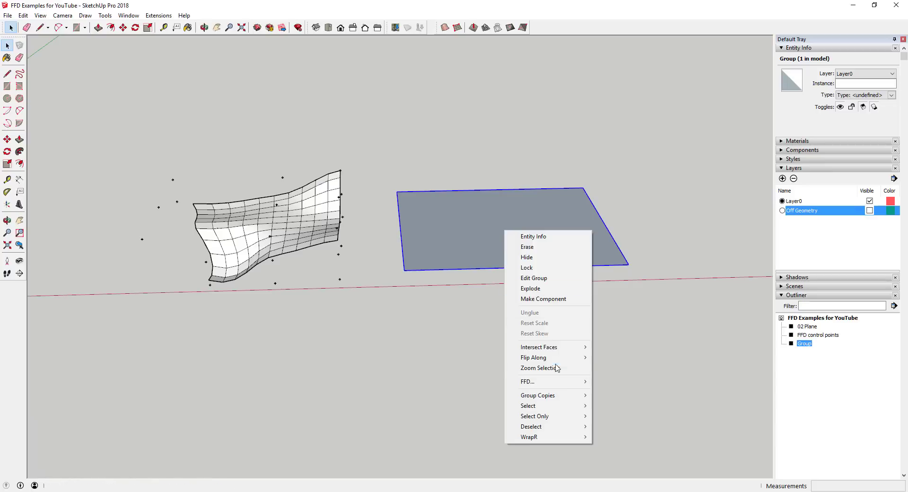
mouse_move(540, 383)
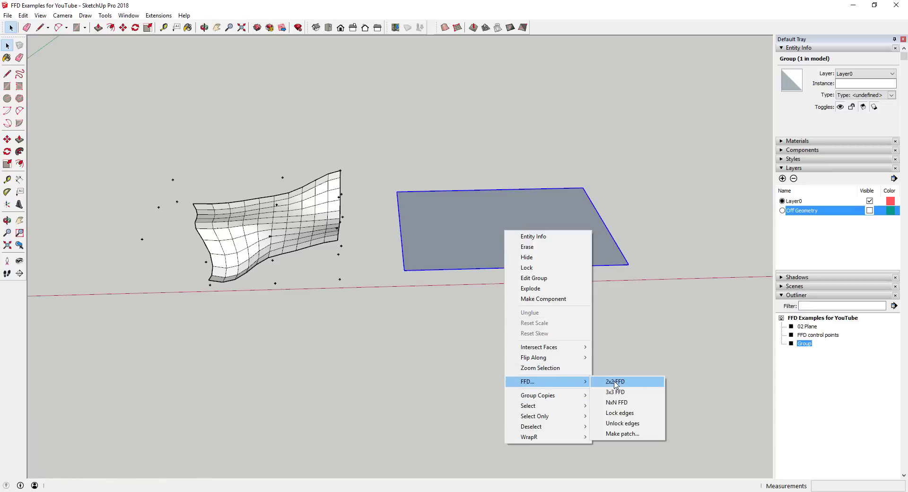
click(627, 405)
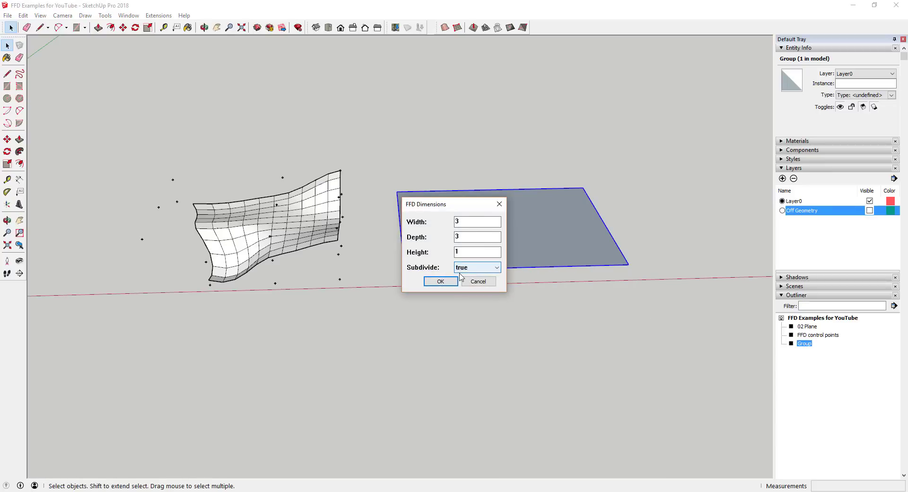
click(439, 282)
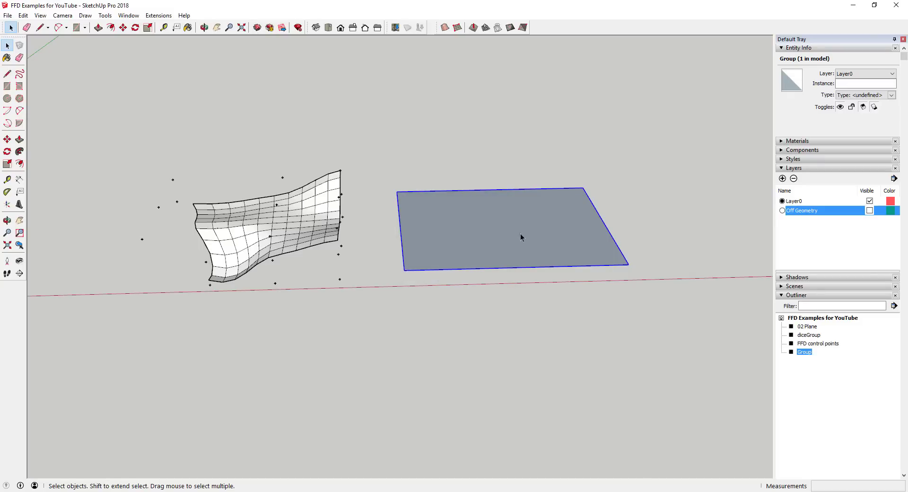
scroll(574, 234, down, 1)
click(806, 335)
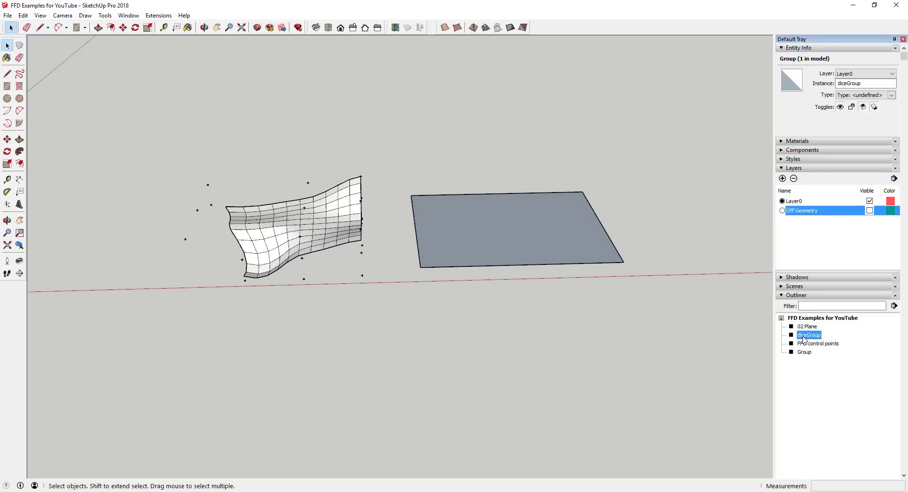
Add a 3x3 FFD lattice of control points to the plane.
middle_drag(491, 245, 517, 203)
scroll(518, 205, down, 3)
scroll(525, 208, up, 3)
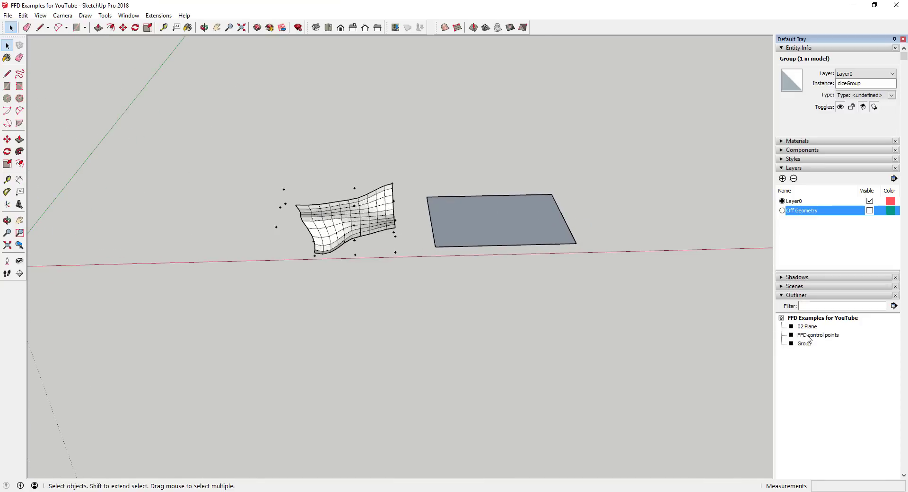
right_click(497, 218)
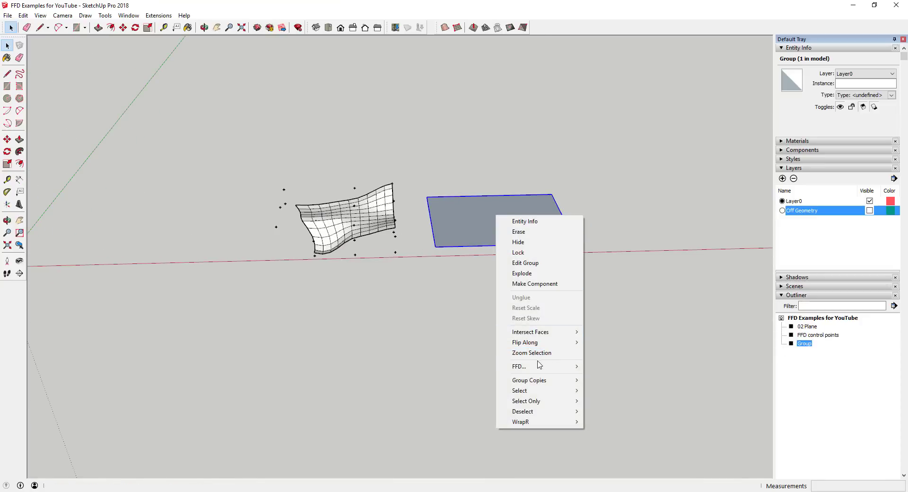
mouse_move(539, 365)
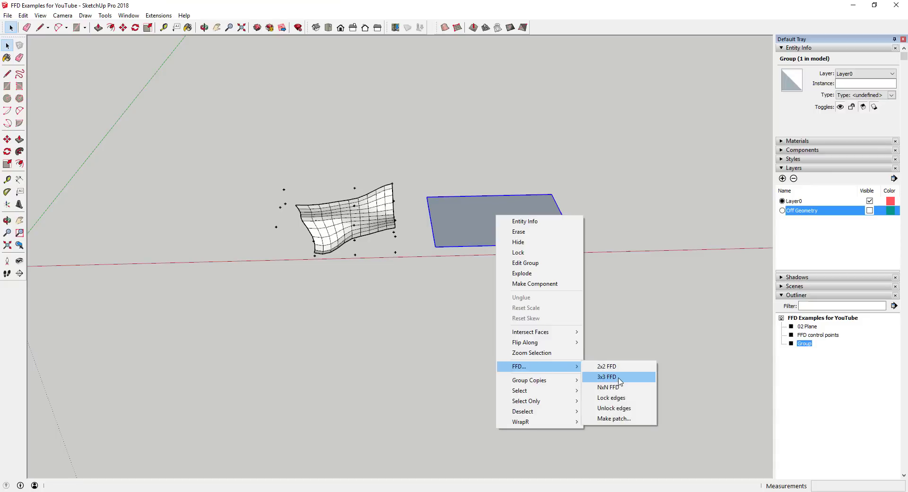
click(617, 377)
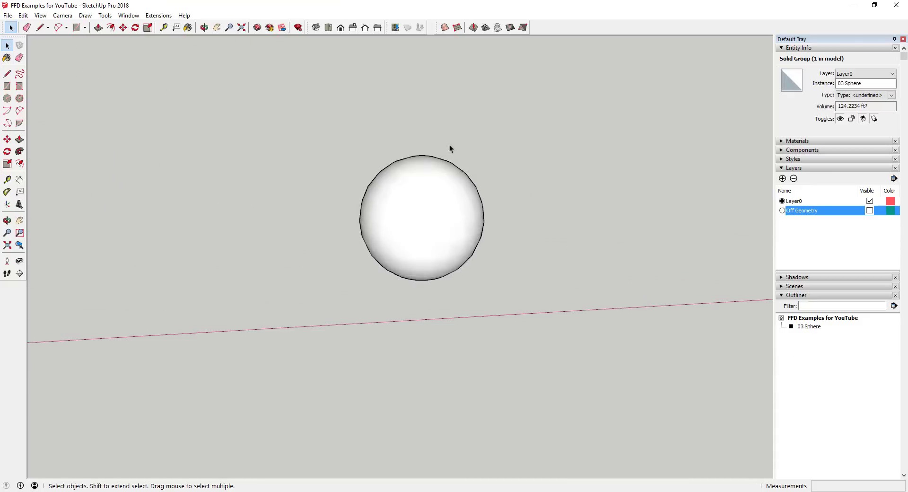
Select the sphere group, briefly edit inside it, then leave the group.
click(449, 146)
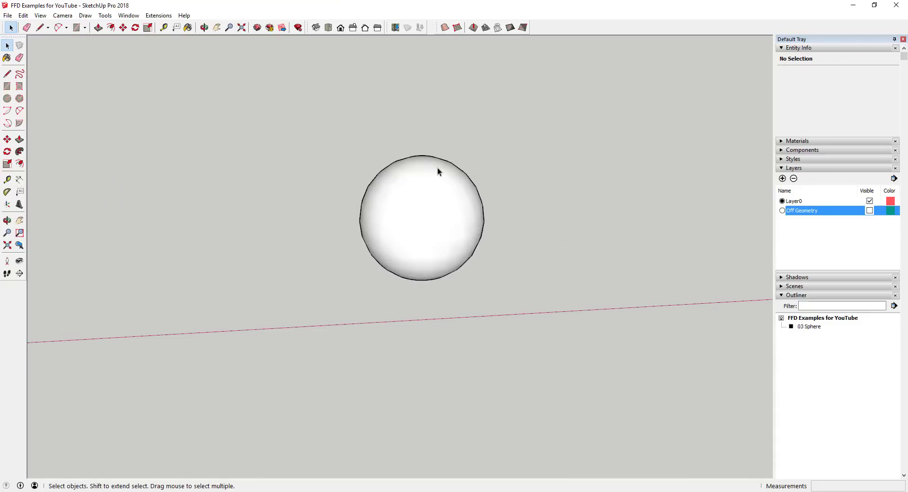
mouse_move(422, 242)
middle_down()
mouse_move(447, 204)
mouse_move(439, 214)
mouse_move(475, 217)
mouse_move(422, 228)
middle_up()
click(432, 212)
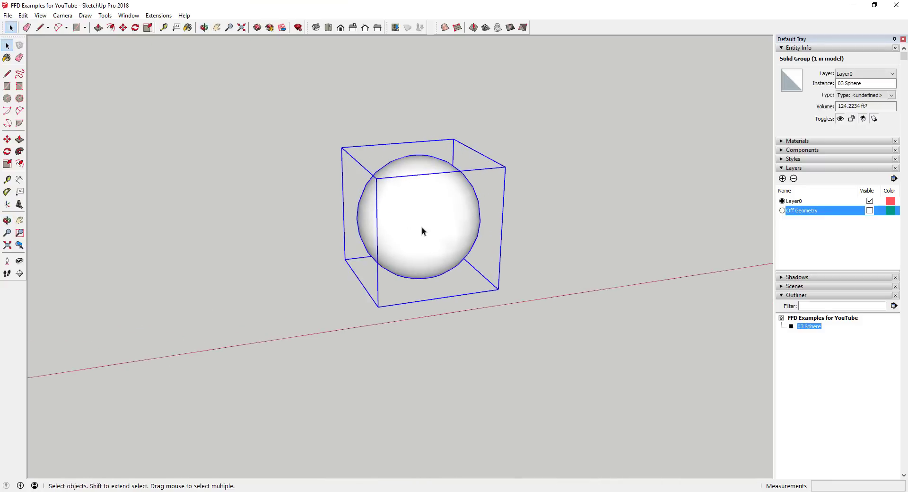
double_click(426, 203)
click(427, 202)
middle_drag(492, 235, 472, 237)
click(504, 241)
click(522, 217)
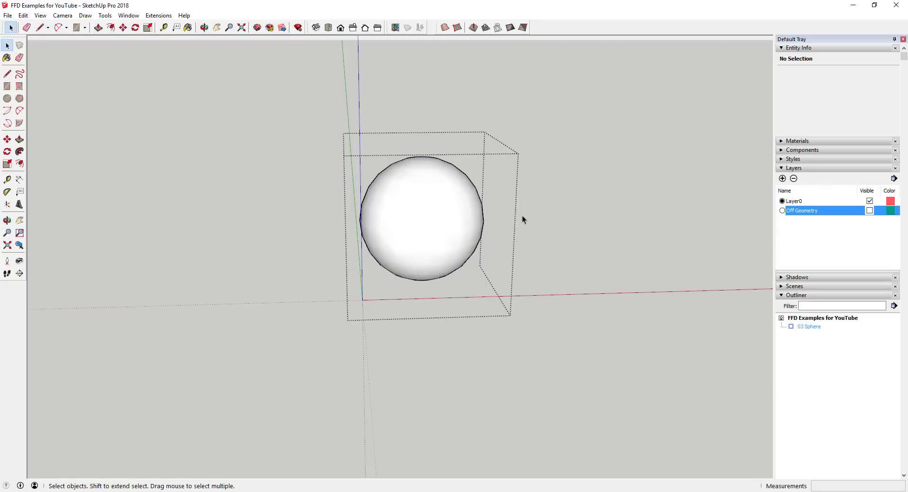
Apply an NxN FFD of 4×4×4 to the sphere with Subdivide set to false.
right_click(430, 216)
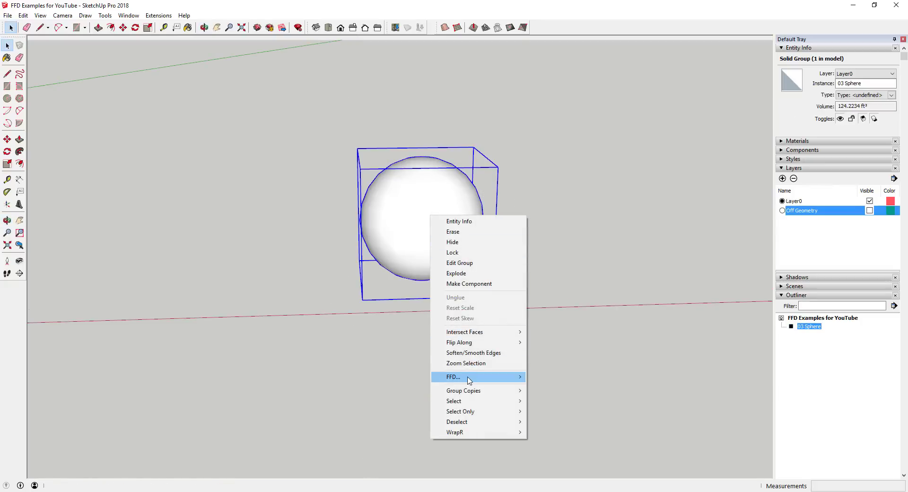
mouse_move(468, 376)
click(555, 397)
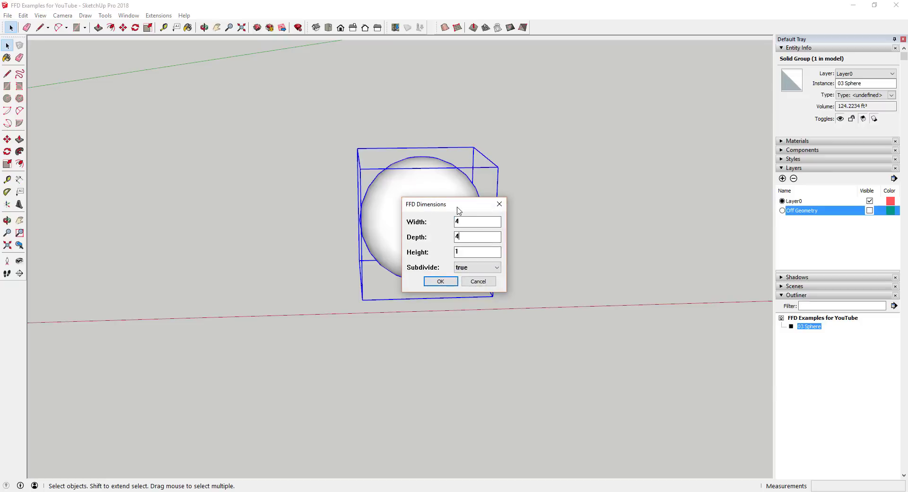
click(494, 267)
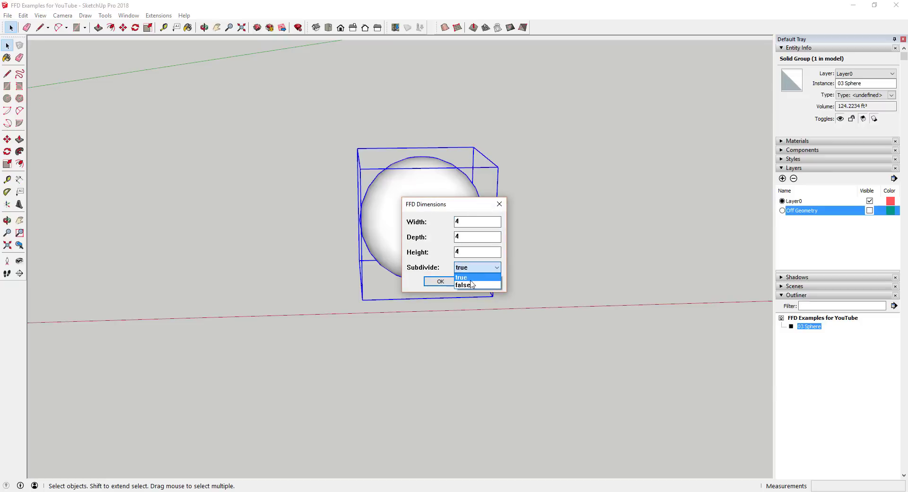
click(467, 284)
click(441, 281)
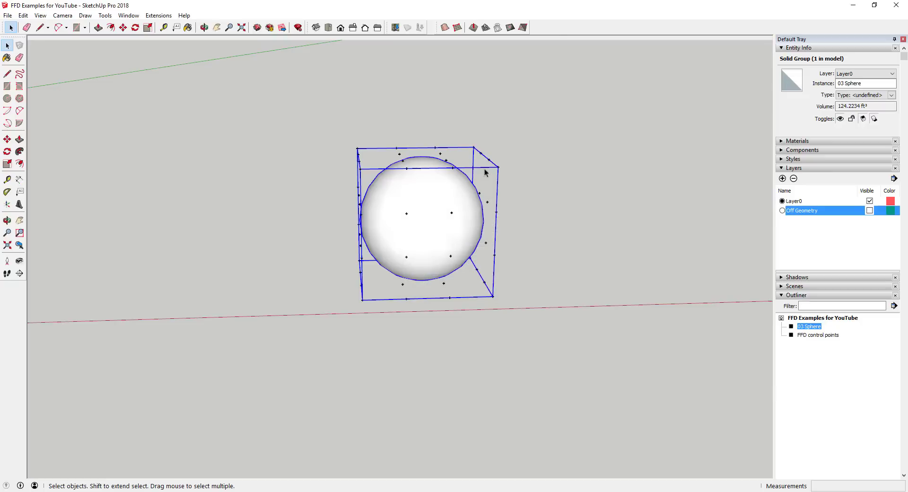
Open the sphere's FFD control points and box-select all the lattice points.
middle_drag(484, 173, 437, 143)
double_click(810, 335)
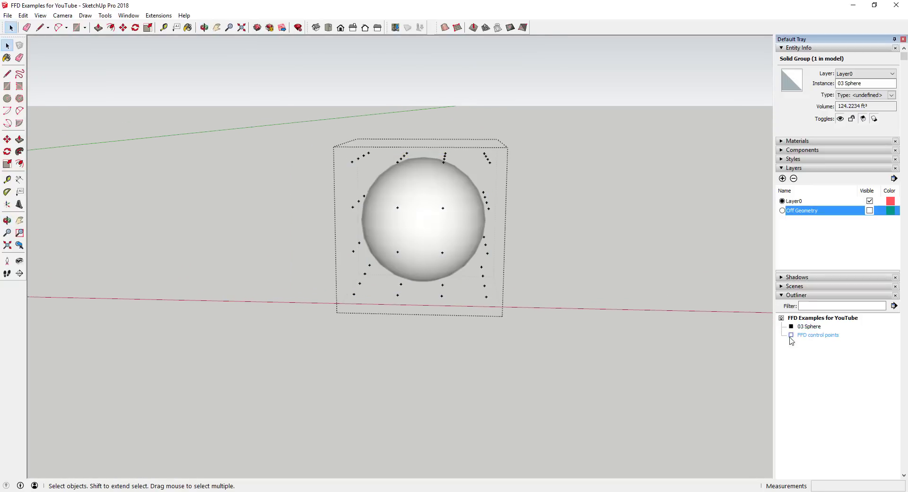
middle_drag(477, 245, 486, 146)
drag(470, 127, 538, 314)
middle_drag(538, 315, 415, 355)
drag(326, 124, 359, 319)
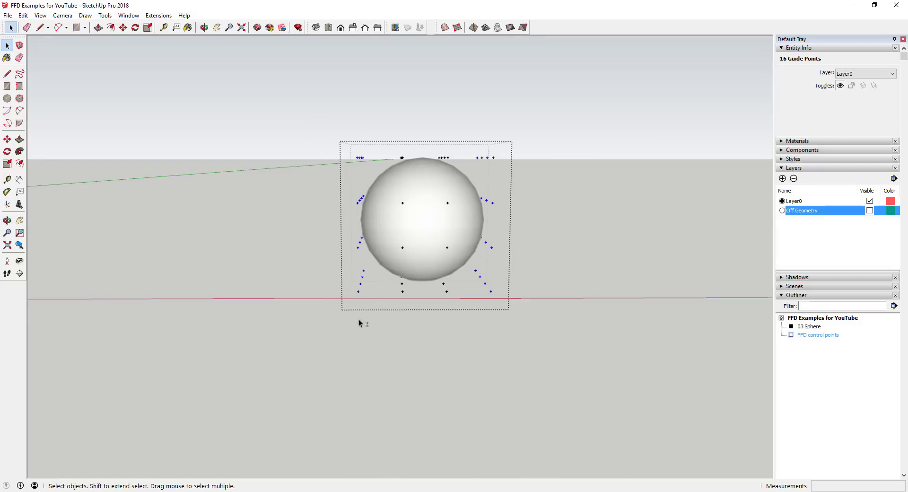
middle_drag(359, 319, 490, 175)
Scale the points and stretch along the red axis into a capsule, then undo it.
key(s)
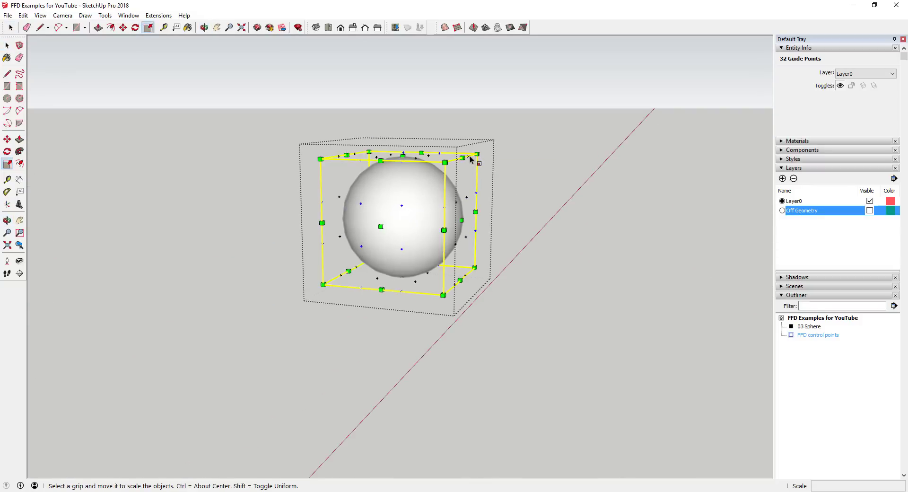
ctrl+drag(486, 146, 539, 133)
middle_drag(618, 216, 300, 254)
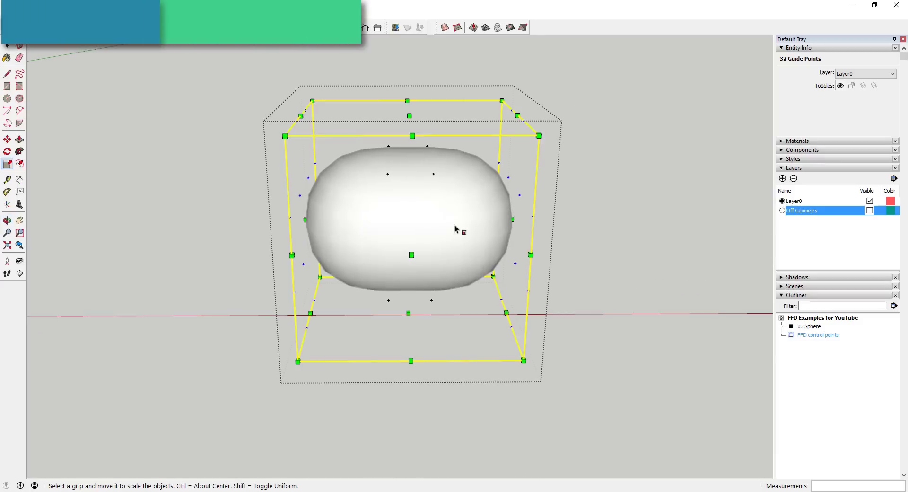
ctrl+drag(511, 218, 588, 219)
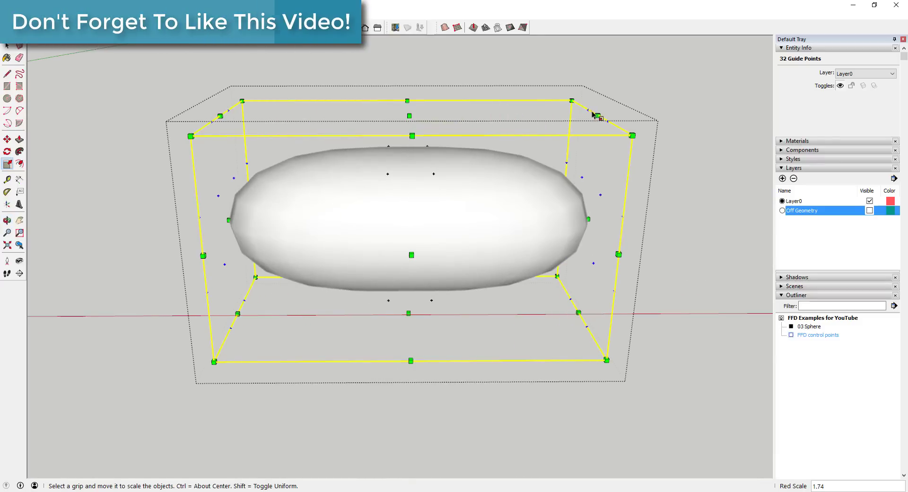
drag(599, 118, 666, 120)
scroll(423, 199, down, 4)
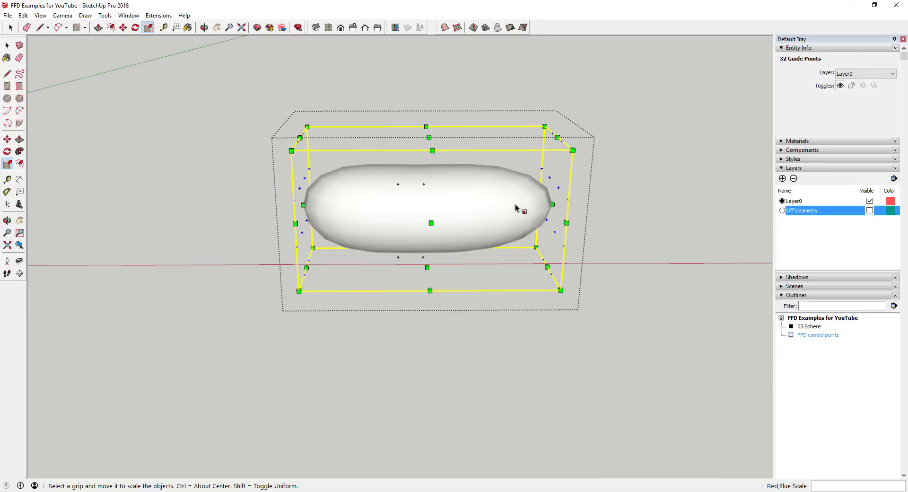
scroll(283, 227, up, 4)
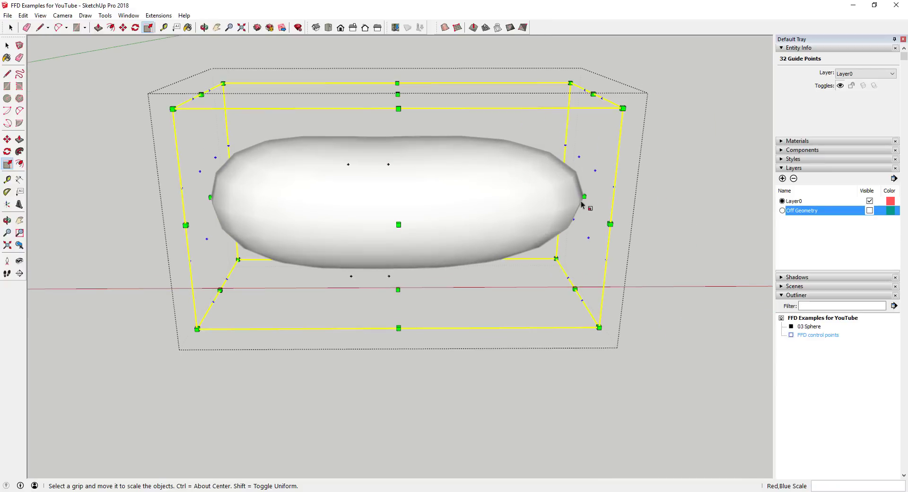
scroll(556, 189, down, 3)
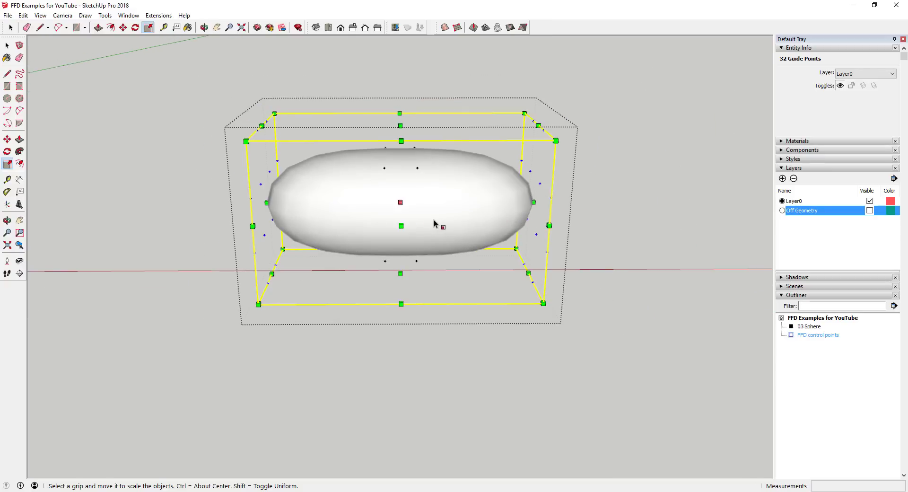
key(ctrl+z)
key(ctrl+z)
key(ctrl+z)
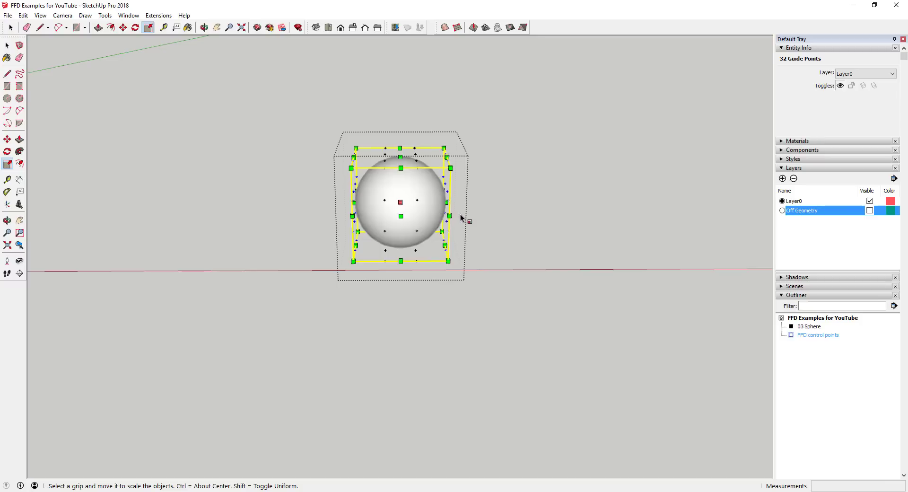
Turn on hidden geometry to show the sphere's facet edges.
click(46, 18)
click(66, 49)
scroll(397, 206, up, 2)
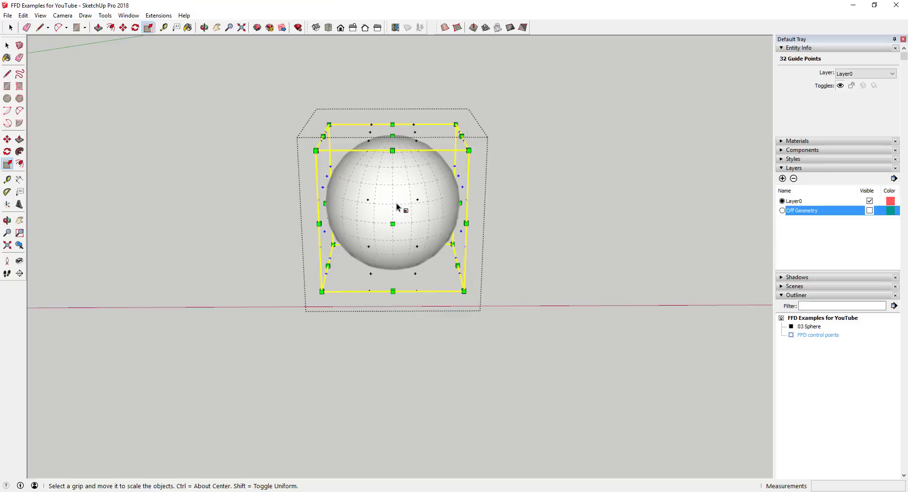
scroll(397, 206, up, 3)
middle_drag(392, 203, 460, 257)
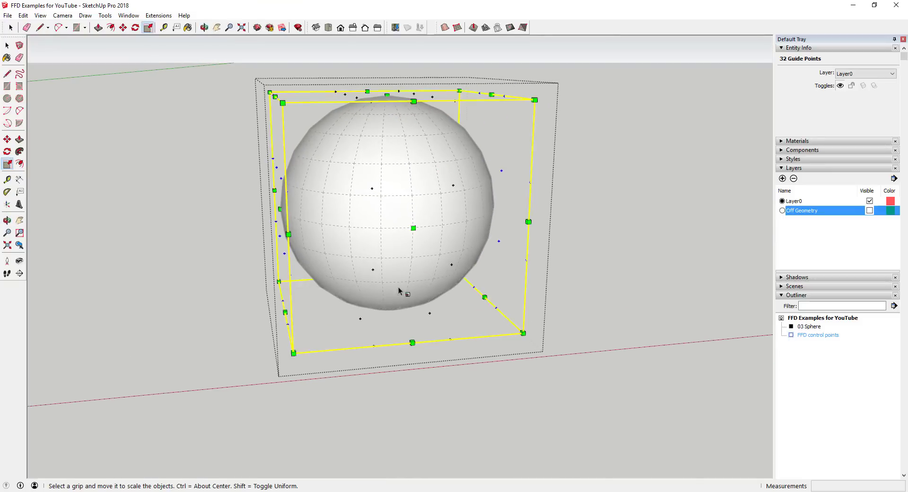
Close the lattice edit, inspect faces inside the sphere group, then exit the group.
key(space)
click(389, 175)
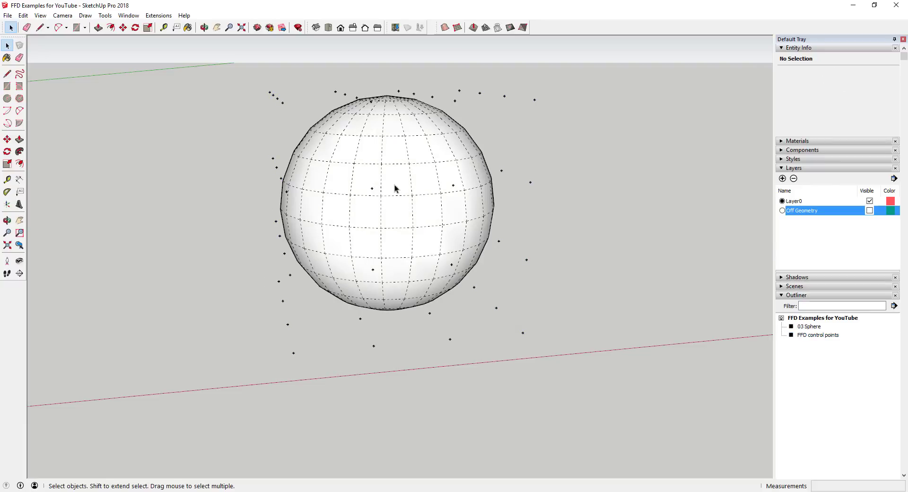
double_click(394, 185)
click(388, 123)
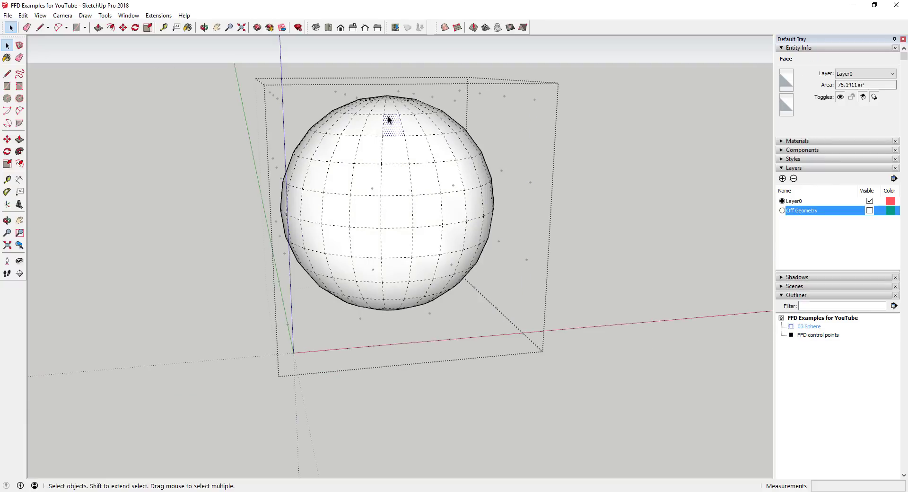
click(390, 107)
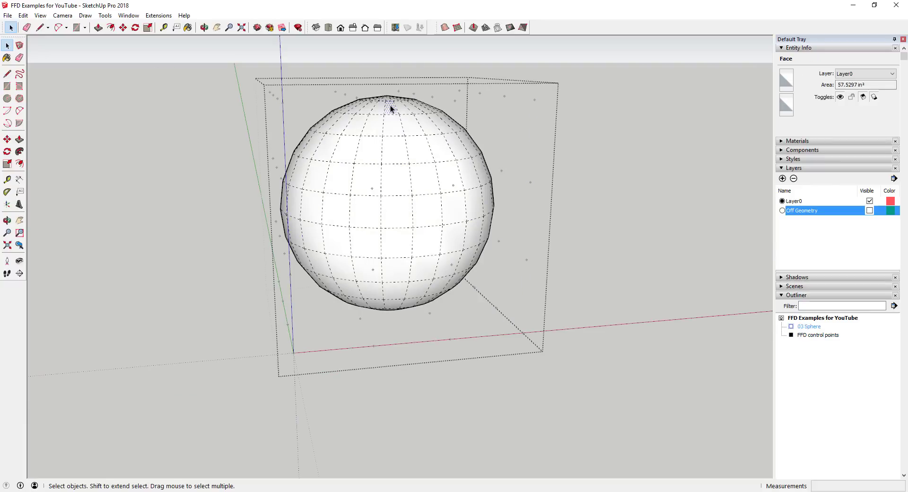
click(395, 211)
scroll(385, 203, up, 3)
middle_drag(458, 209, 419, 213)
scroll(513, 214, down, 3)
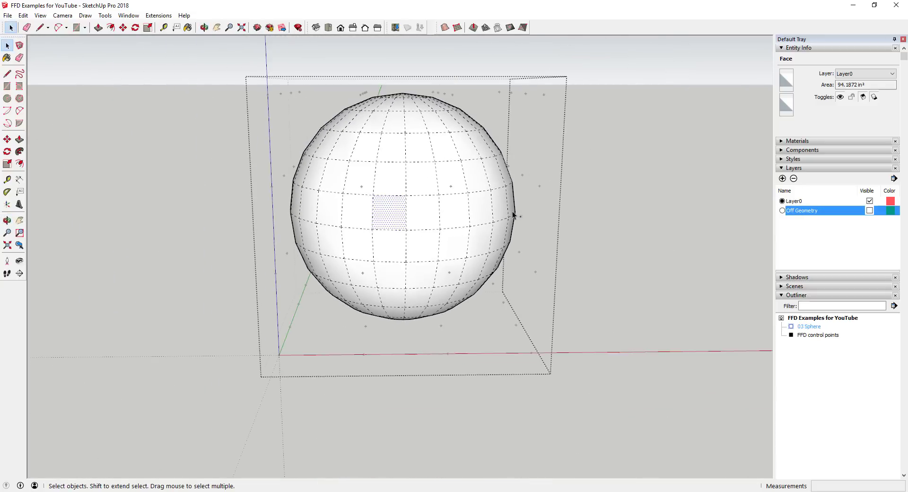
click(580, 225)
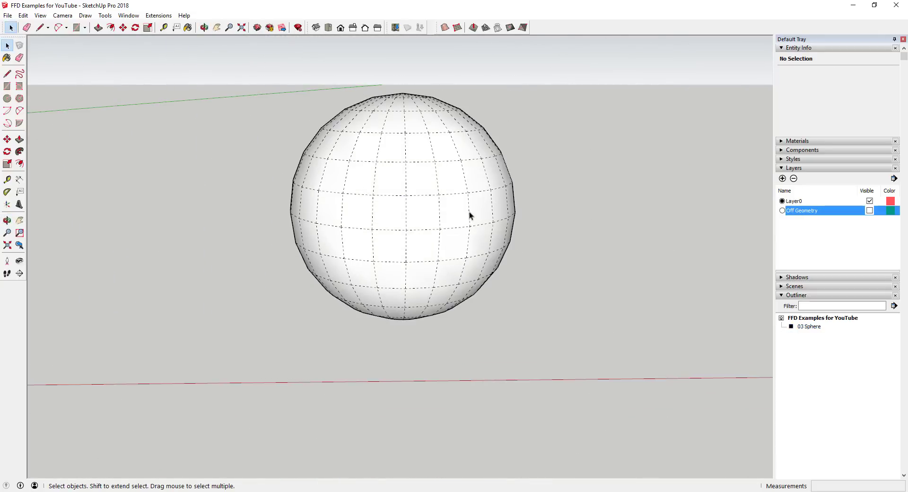
Apply a 3x3 FFD lattice to the selected sphere group.
click(423, 209)
right_click(422, 207)
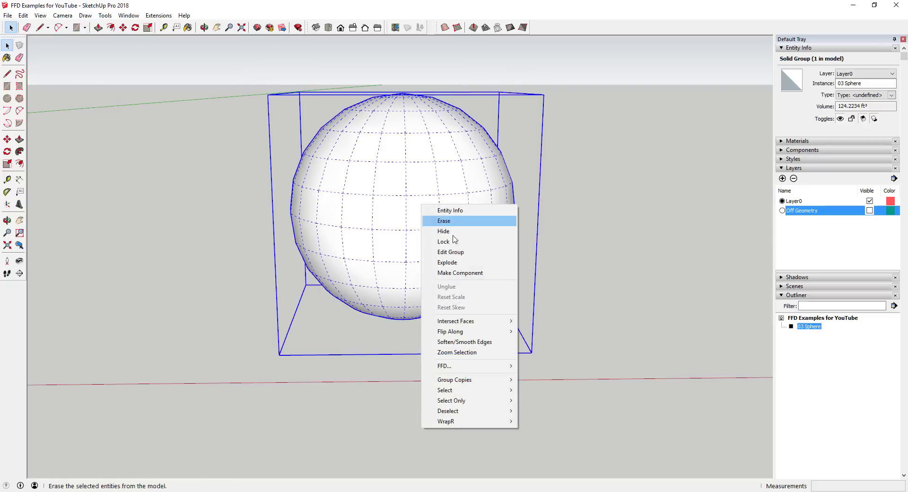
mouse_move(457, 369)
click(540, 376)
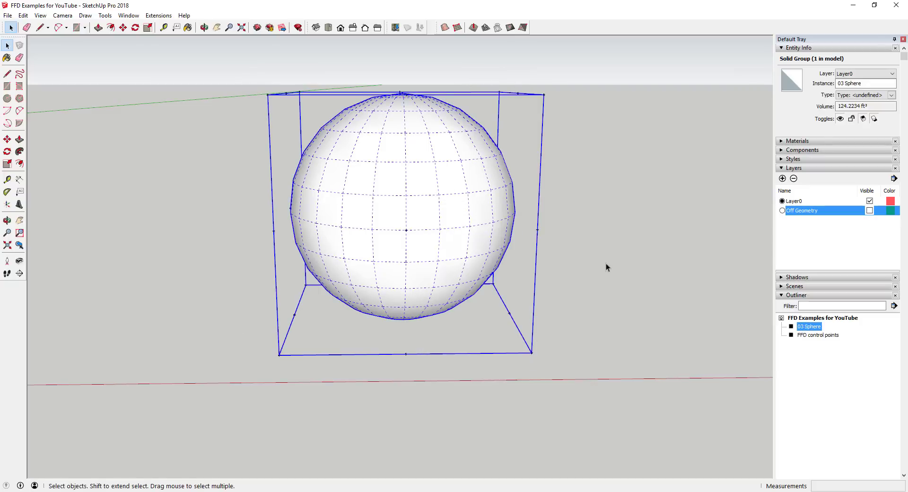
middle_drag(606, 262, 511, 209)
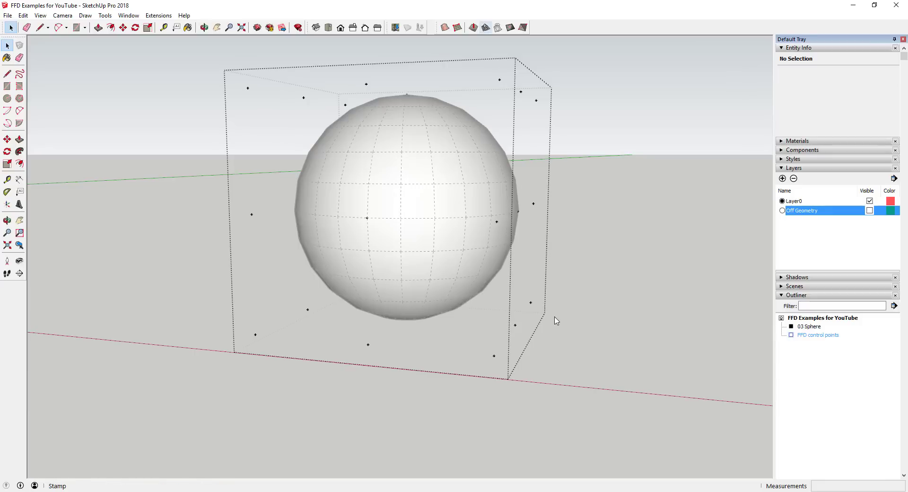
Scale the right column of lattice points down to a point and pull it outward into a tip.
drag(464, 62, 556, 351)
key(s)
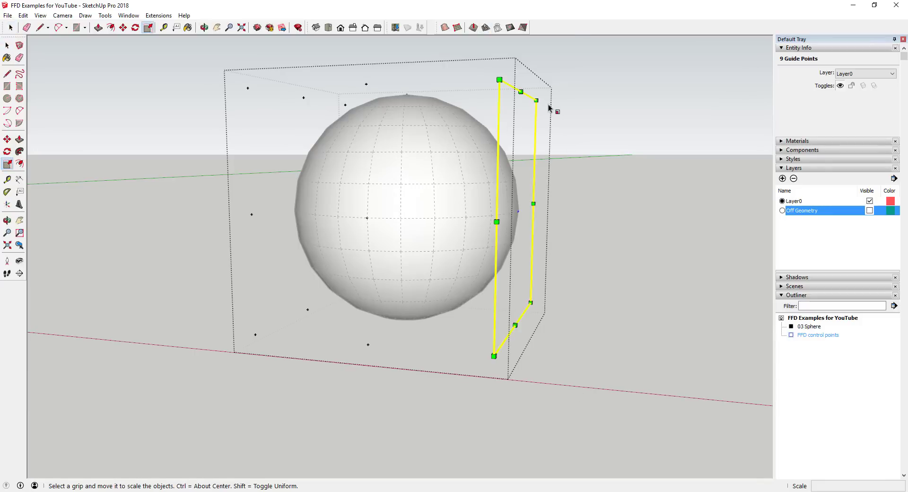
drag(537, 102, 524, 198)
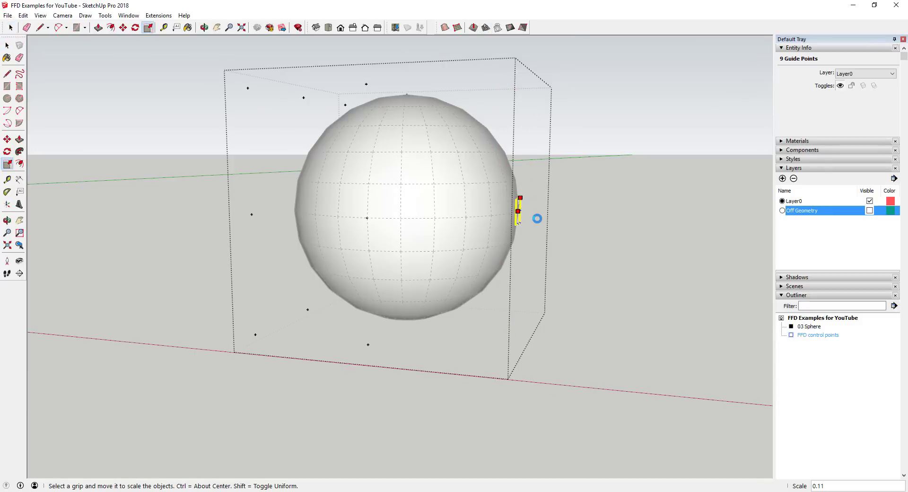
middle_drag(546, 232, 468, 289)
key(m)
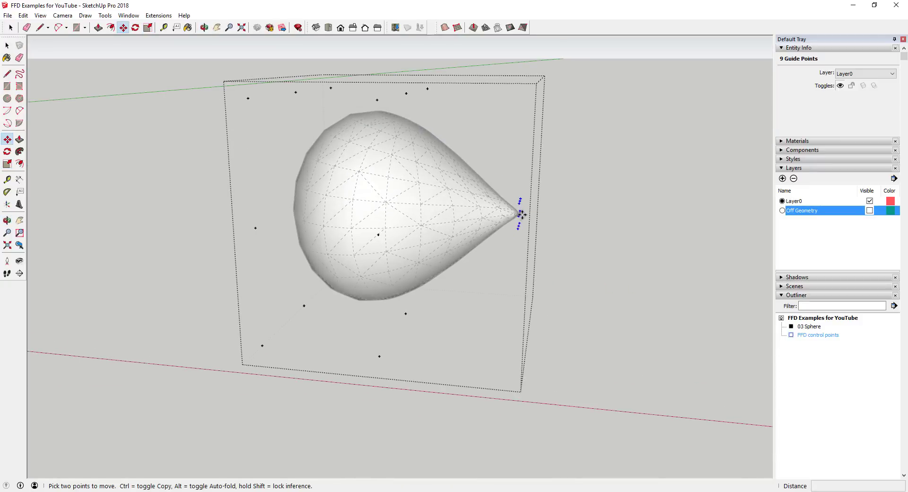
drag(521, 214, 609, 216)
middle_drag(567, 227, 377, 166)
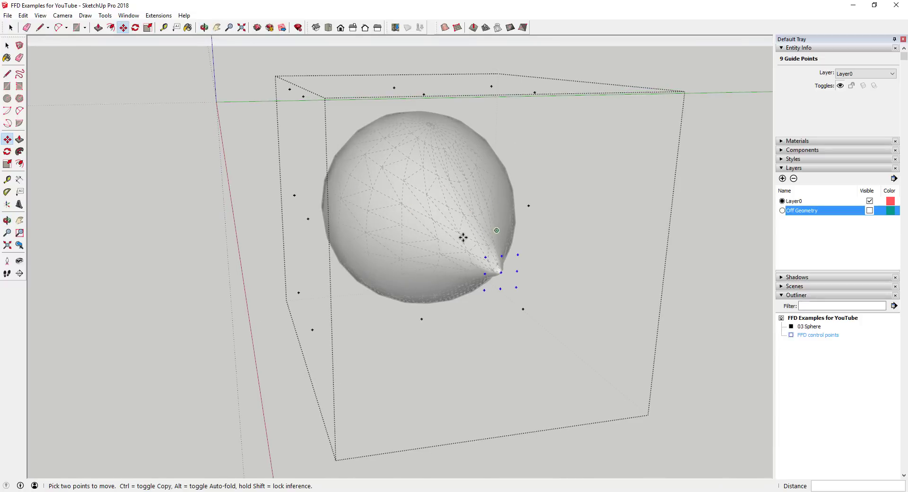
middle_drag(541, 180, 259, 101)
Select the left-side lattice points and move them toward the lattice edge.
key(space)
drag(259, 99, 315, 326)
middle_drag(309, 251, 285, 214)
key(s)
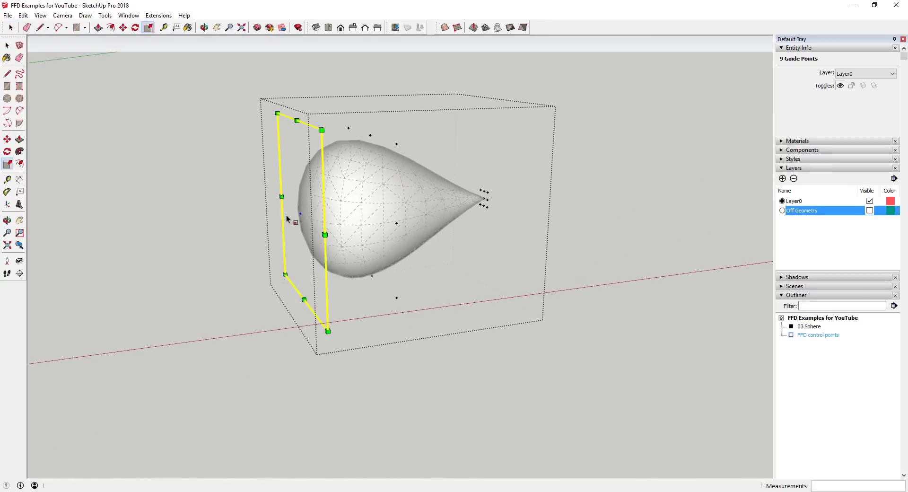
key(m)
click(300, 216)
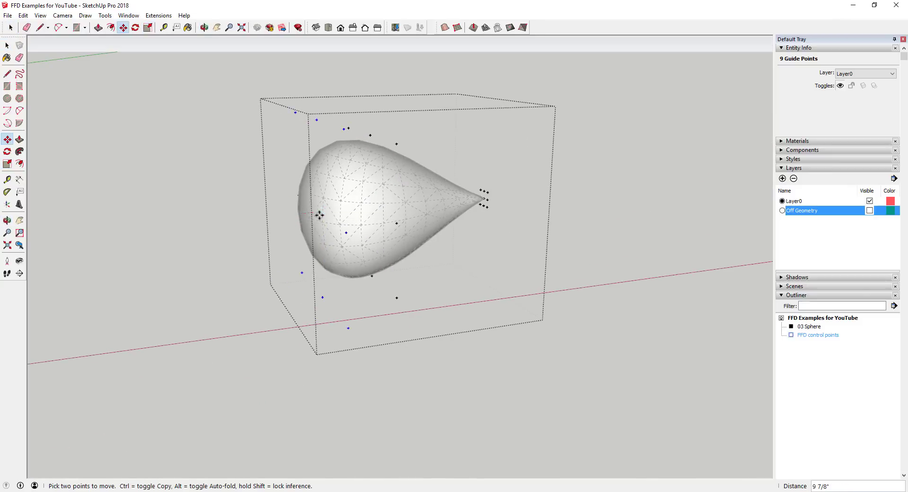
middle_drag(320, 214, 312, 237)
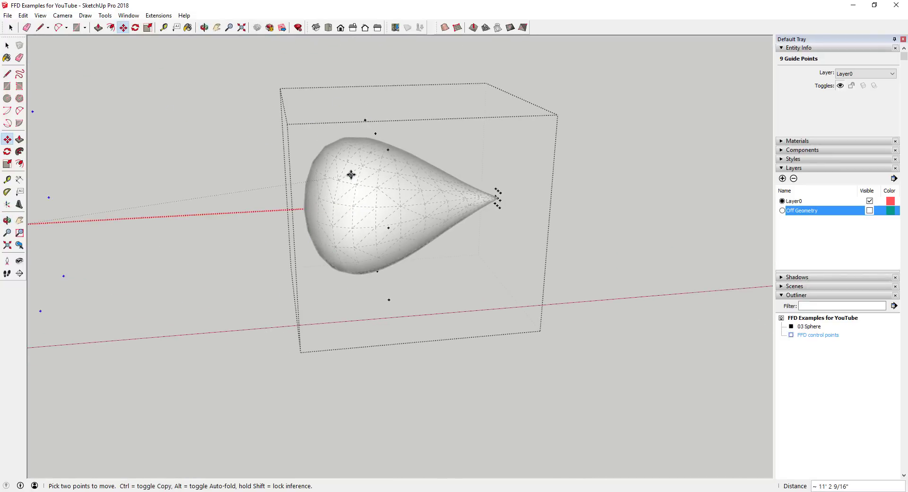
click(353, 159)
key(space)
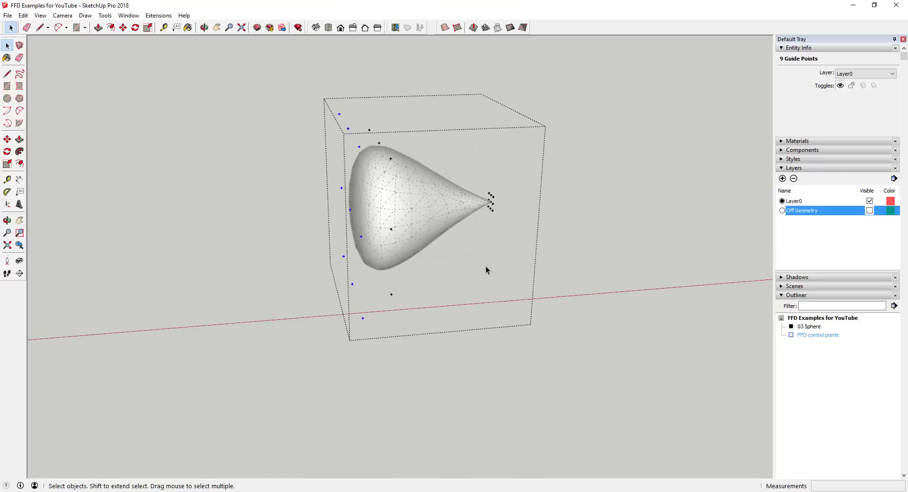
Close the sphere's lattice and select the 03 Sphere group.
click(552, 279)
middle_drag(515, 262, 359, 157)
click(432, 231)
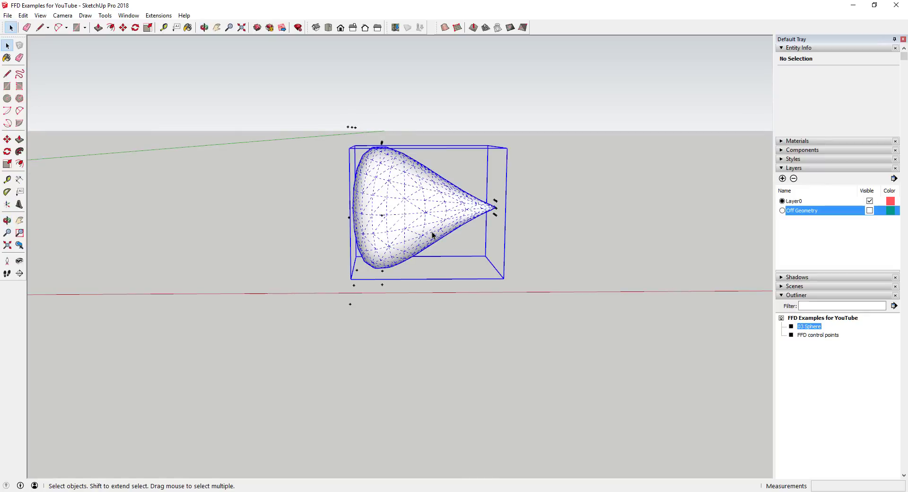
middle_drag(432, 231, 426, 236)
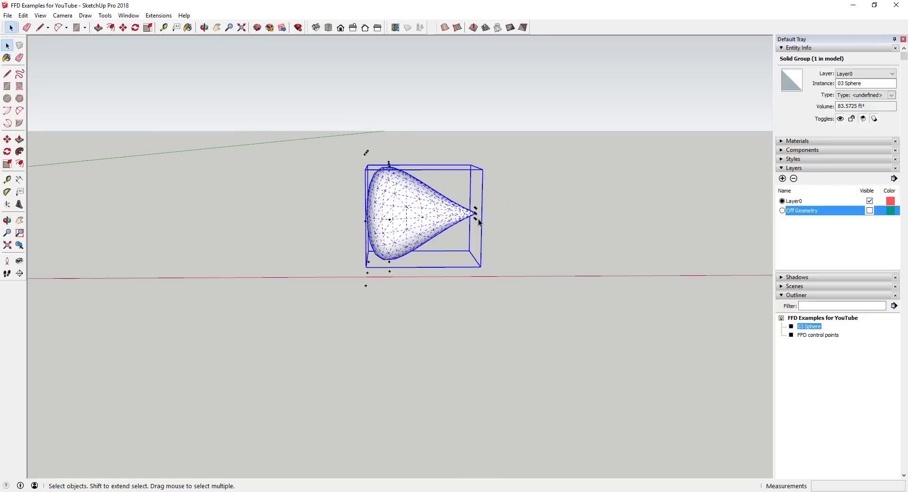
middle_drag(504, 217, 479, 220)
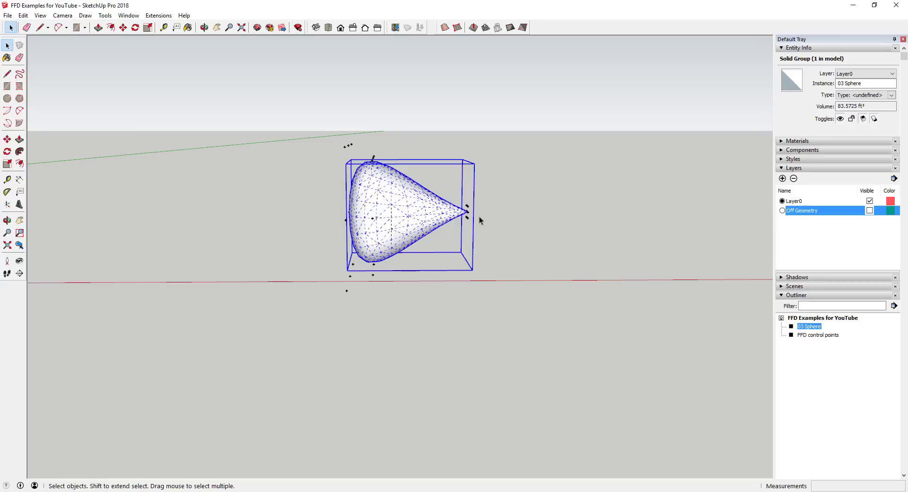
Make the Off Geometry layer visible and check the sphere group's layer in Entity Info.
scroll(420, 203, down, 2)
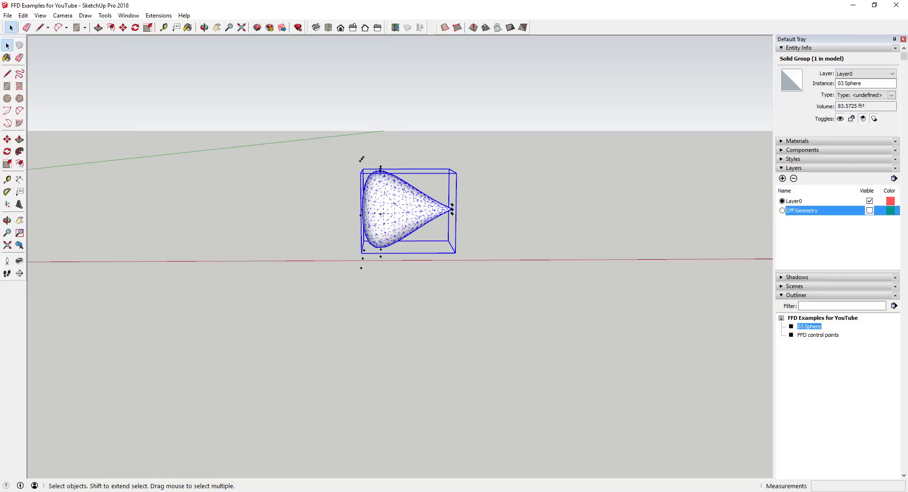
click(869, 210)
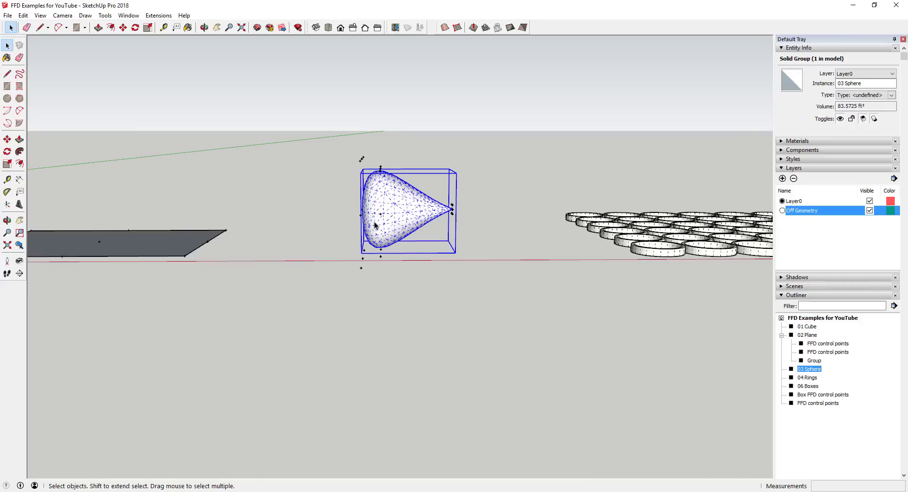
scroll(378, 223, down, 3)
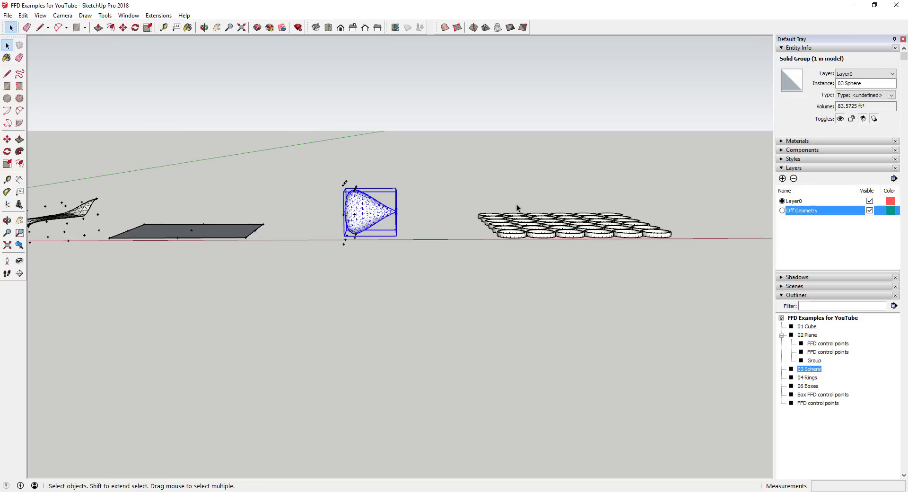
right_click(811, 372)
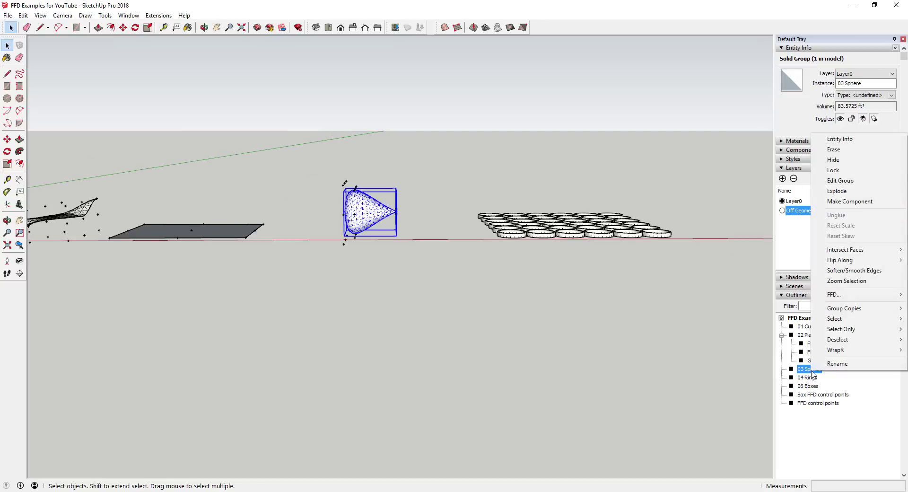
click(866, 78)
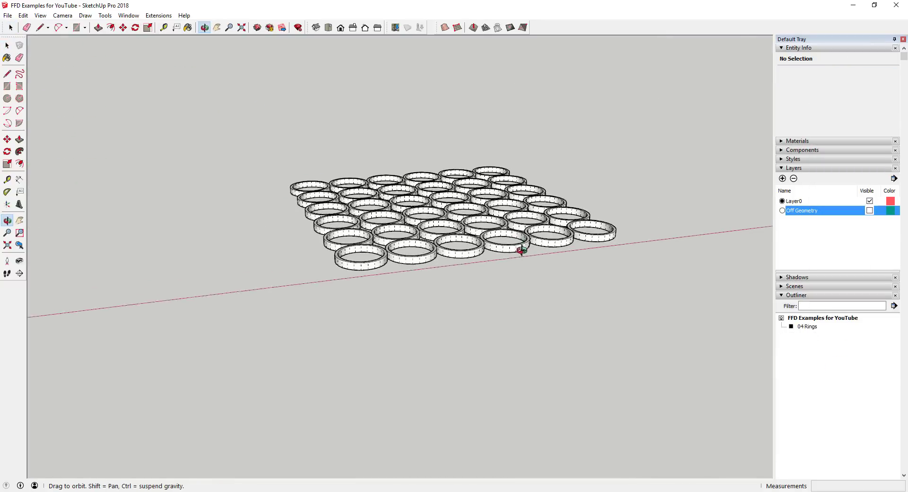
middle_drag(523, 250, 562, 244)
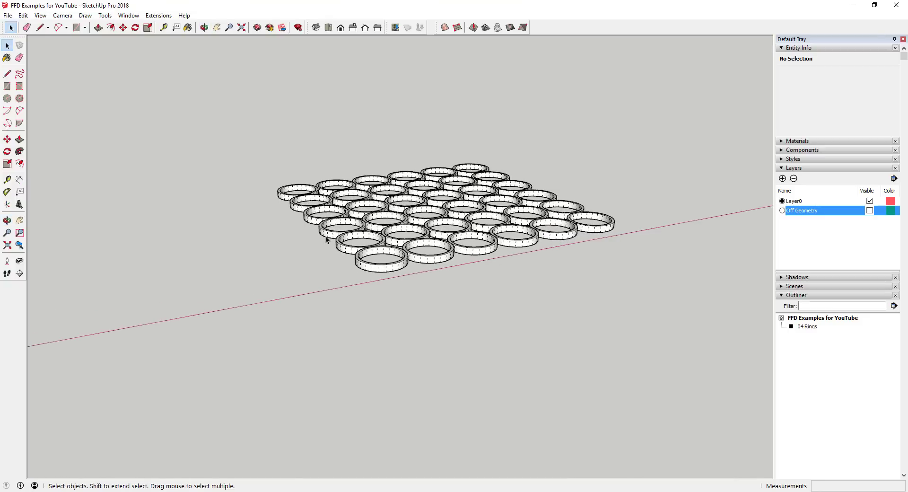
Select the 04 Rings group and apply FFD > 3x3 FFD to it.
scroll(526, 197, up, 3)
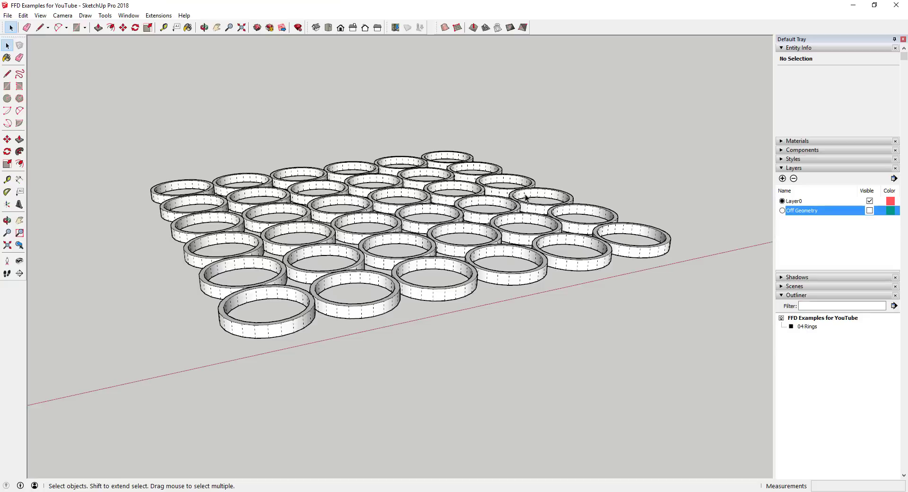
scroll(497, 280, up, 2)
click(463, 270)
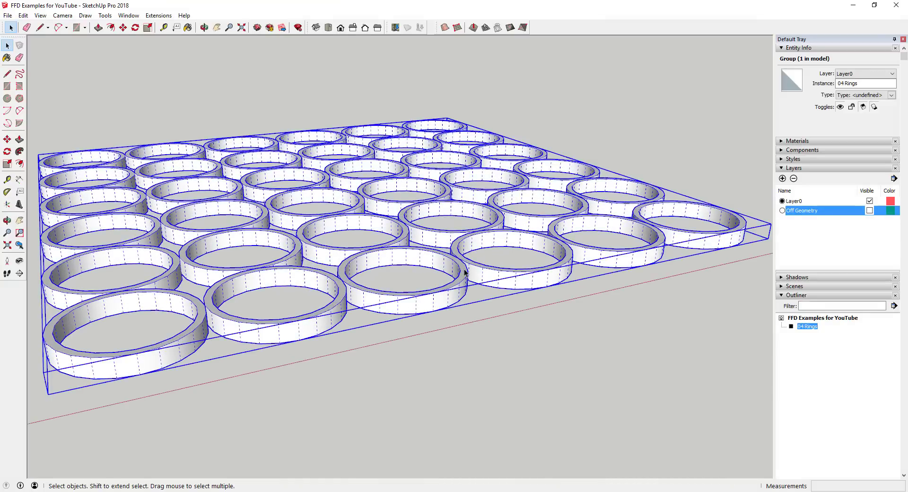
scroll(364, 305, up, 2)
middle_drag(360, 303, 350, 265)
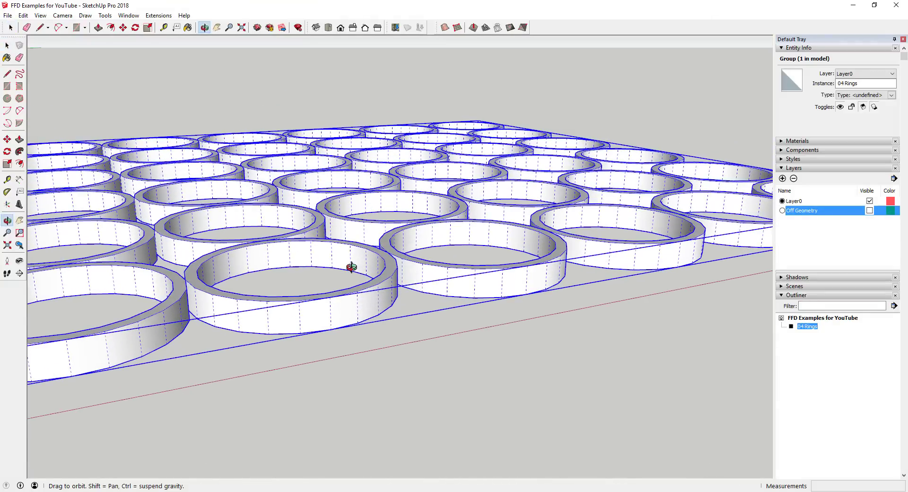
scroll(364, 304, down, 3)
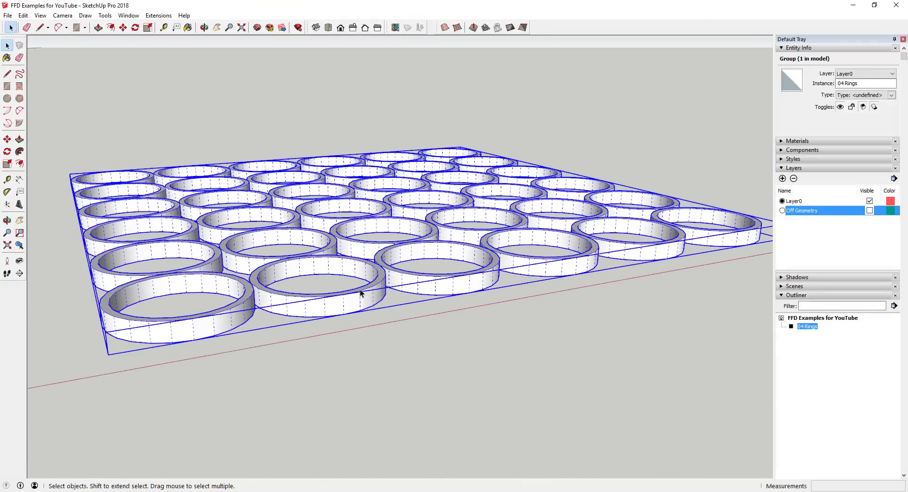
scroll(327, 263, down, 3)
right_click(334, 259)
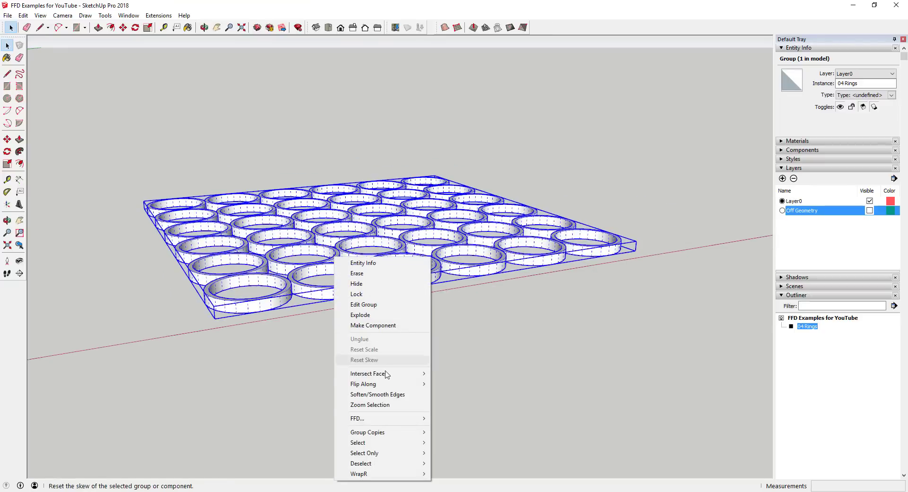
mouse_move(393, 419)
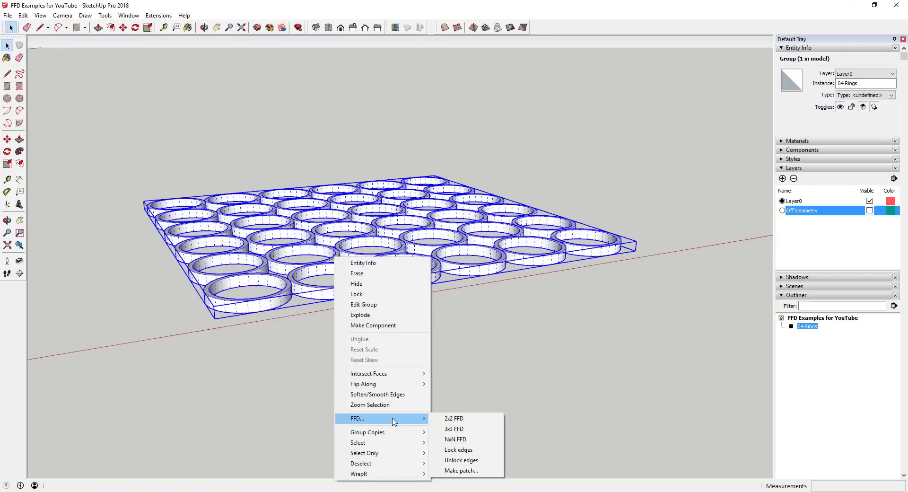
click(457, 429)
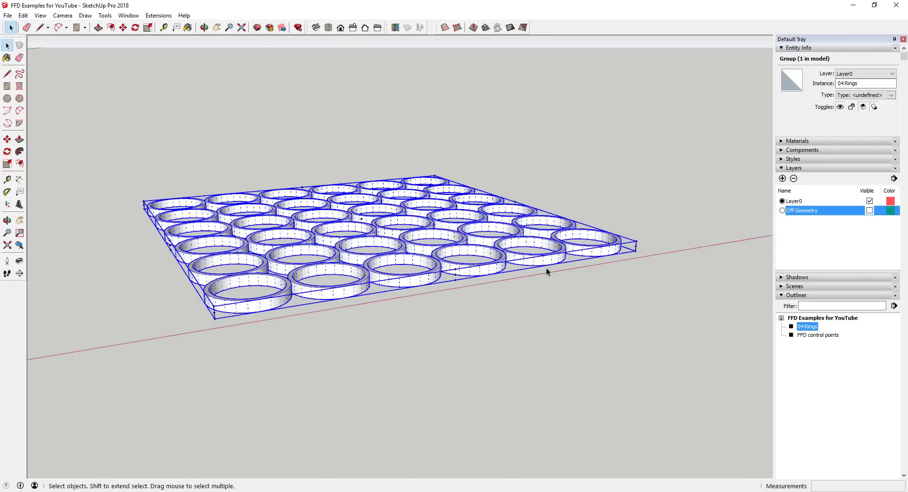
Scale up the right nine lattice points to raise that side of the ring grid.
middle_drag(546, 268, 525, 173)
click(812, 334)
drag(520, 168, 583, 279)
scroll(610, 260, down, 3)
middle_drag(620, 232, 560, 252)
key(s)
drag(542, 220, 545, 139)
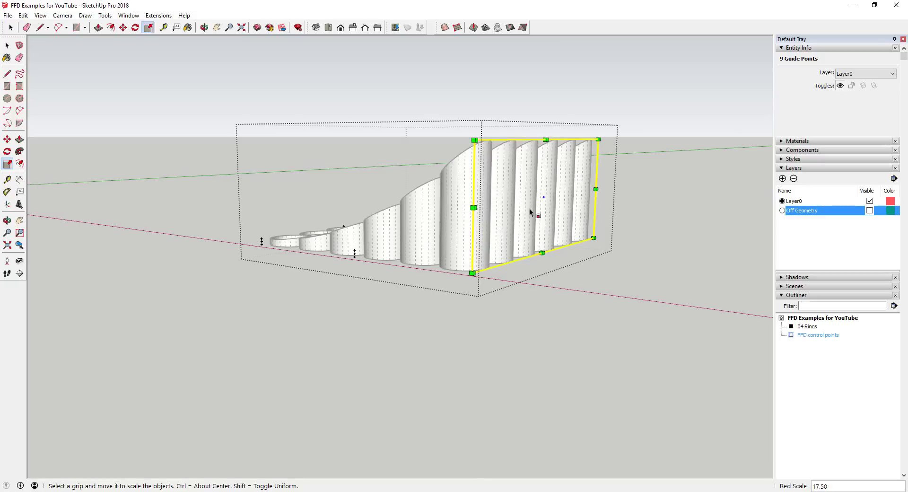
Stretch the raised lattice side 1.5 times wider and inspect the slanted ring tubes.
middle_drag(328, 236, 376, 265)
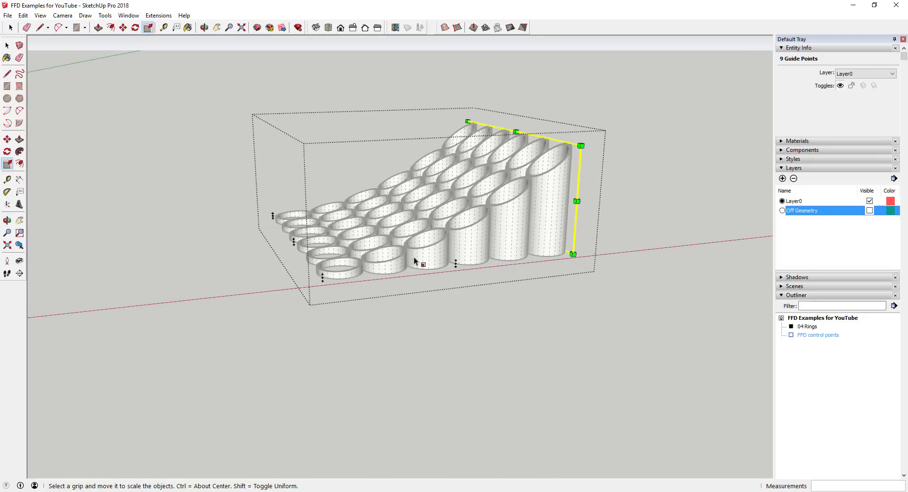
scroll(414, 260, up, 5)
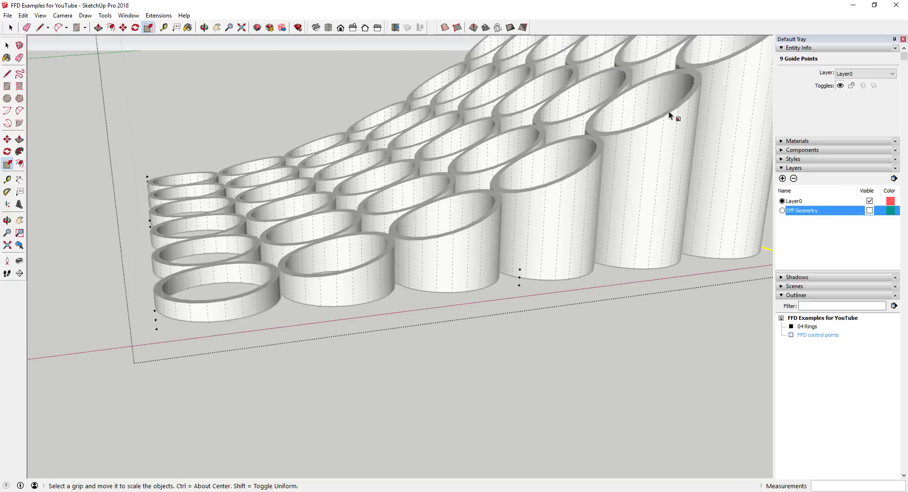
scroll(572, 166, down, 5)
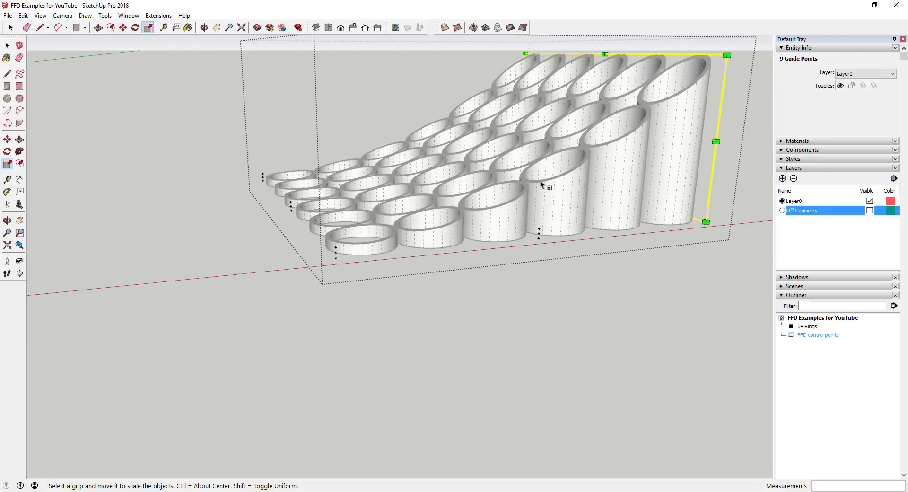
middle_drag(547, 186, 665, 134)
drag(615, 122, 682, 130)
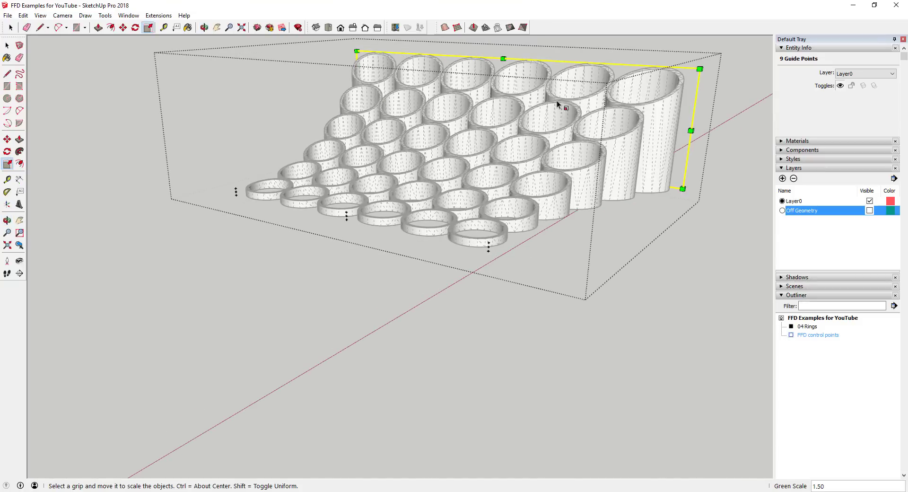
middle_drag(659, 161, 634, 146)
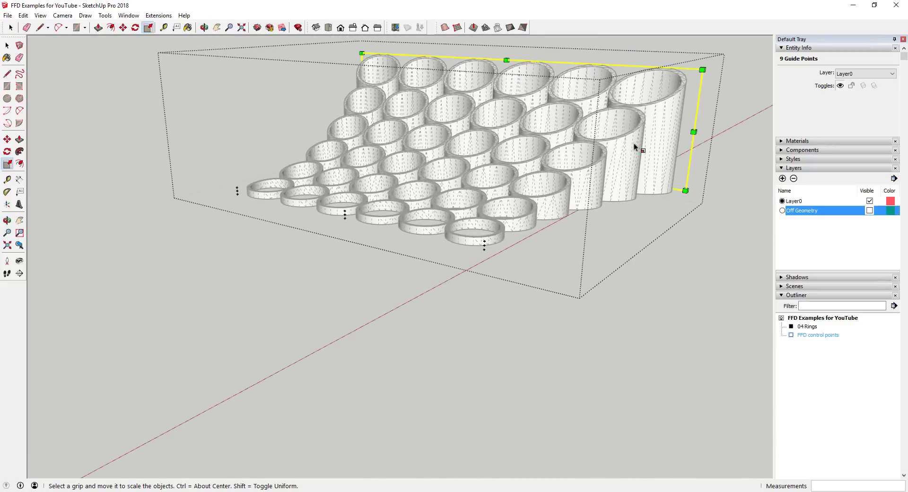
scroll(605, 152, down, 3)
scroll(594, 136, up, 3)
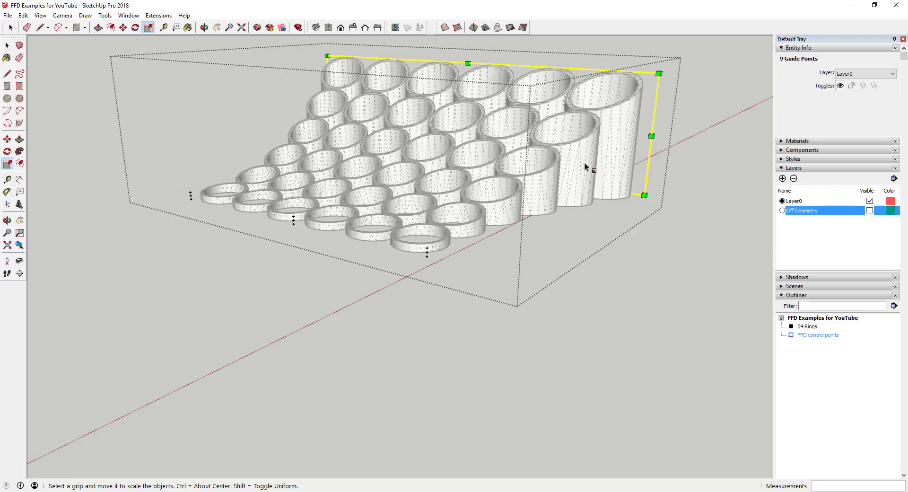
middle_drag(630, 190, 626, 102)
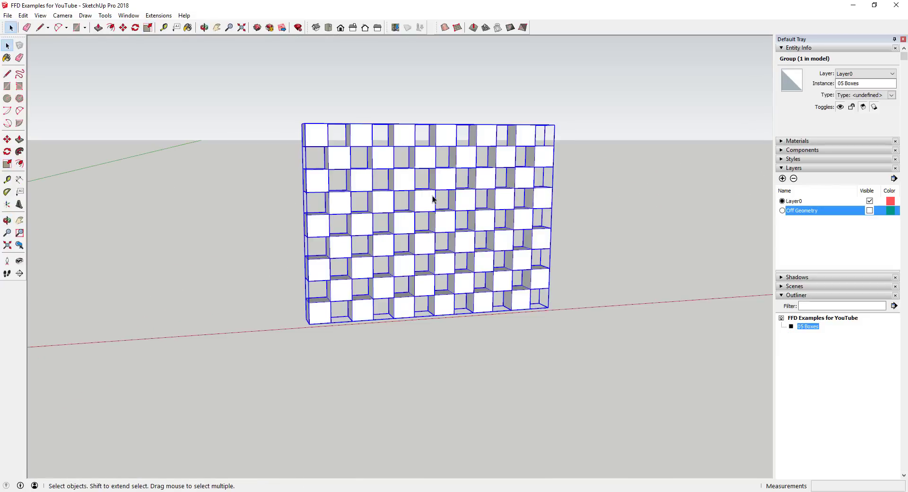
Apply FFD > 3x3 FFD to the 05 Boxes wall group.
scroll(432, 198, up, 4)
scroll(442, 166, down, 3)
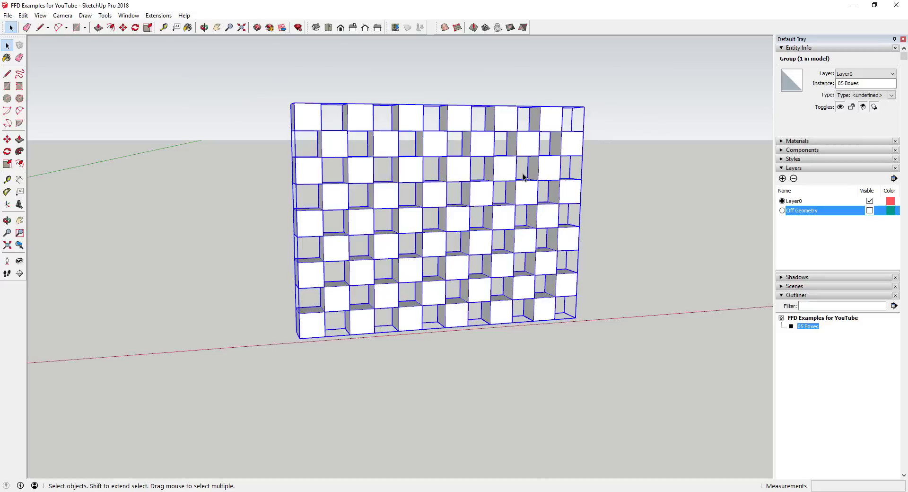
scroll(497, 175, up, 2)
scroll(437, 170, down, 2)
scroll(437, 170, up, 1)
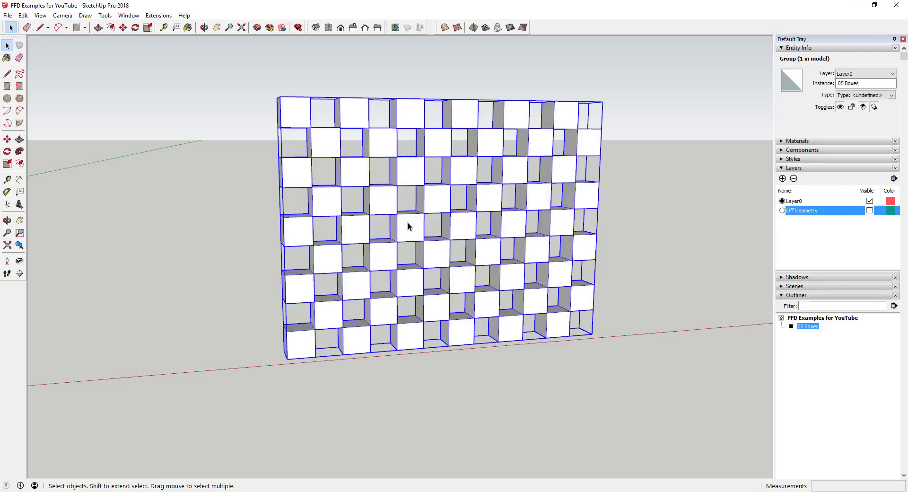
right_click(433, 202)
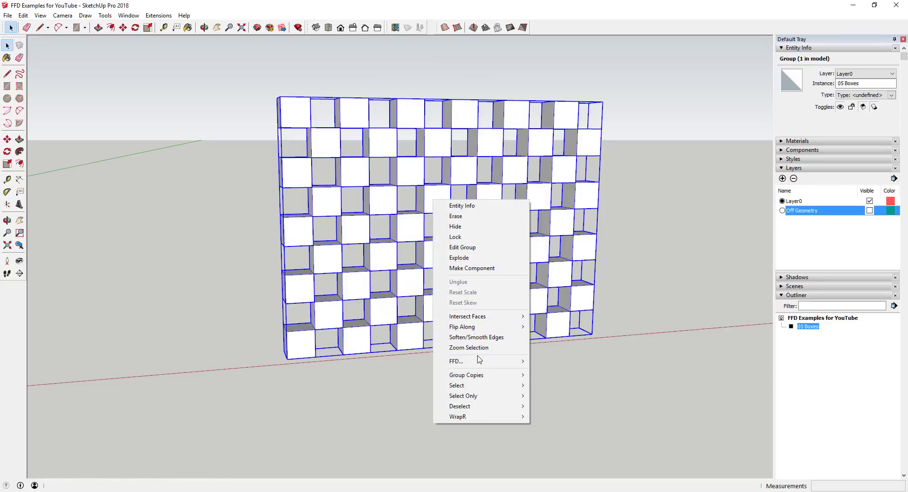
mouse_move(513, 365)
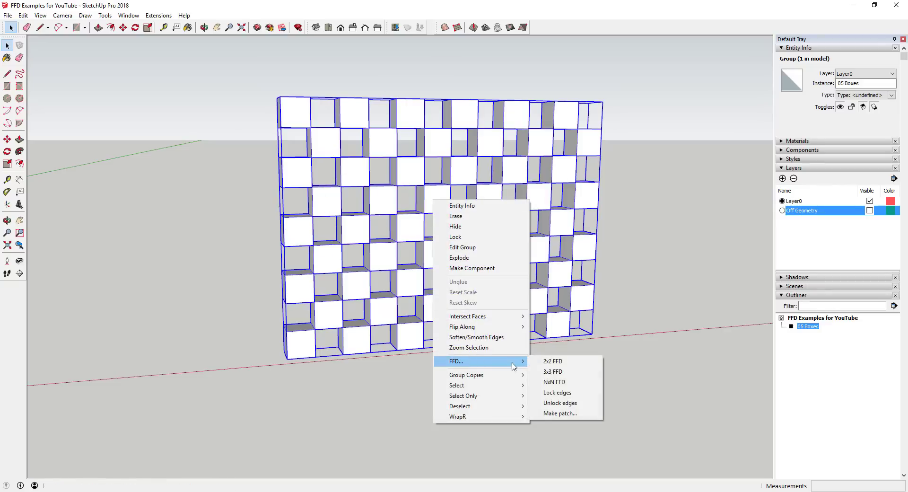
click(565, 371)
middle_drag(427, 219, 318, 245)
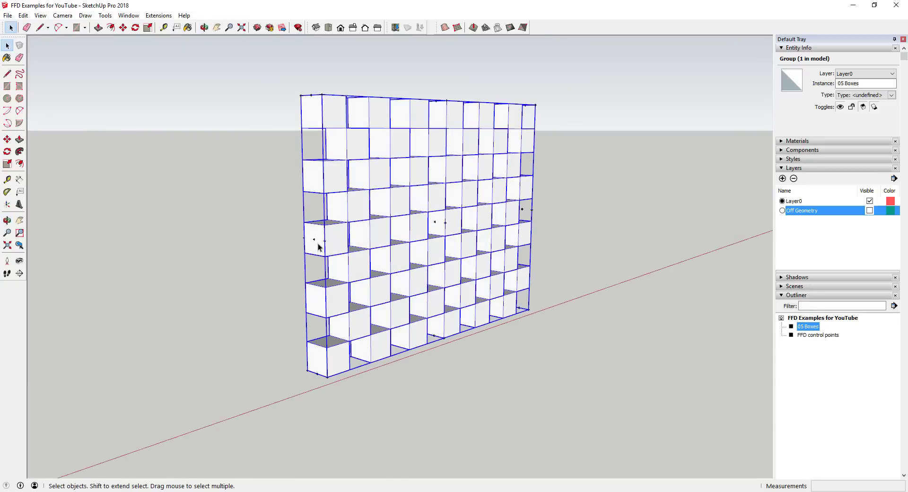
scroll(316, 244, up, 3)
Edit the lattice control points and shrink the left column of points to 0.60.
double_click(817, 334)
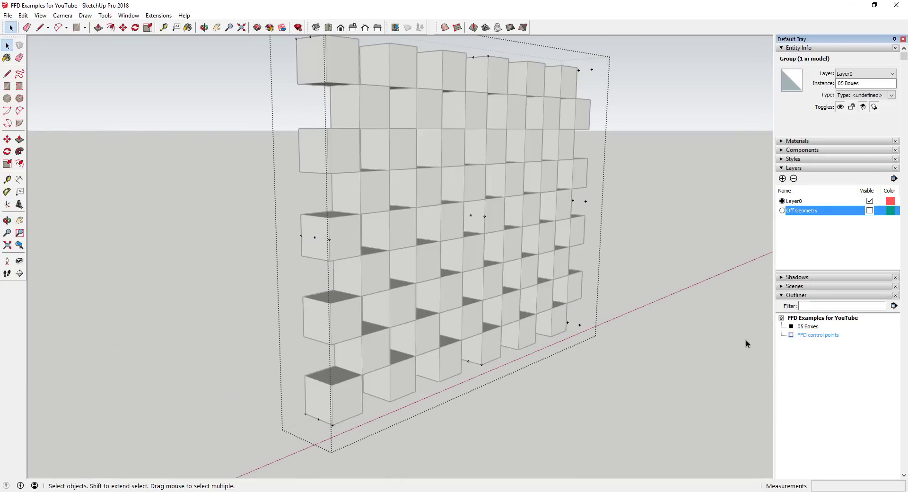
middle_drag(746, 341, 316, 85)
mouse_move(312, 73)
mouse_down()
mouse_move(342, 262)
mouse_move(390, 404)
mouse_up()
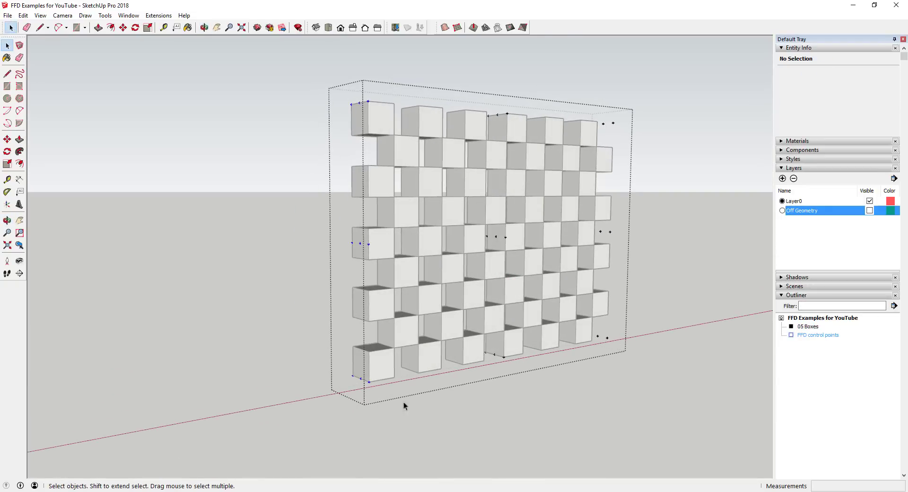
mouse_move(404, 401)
middle_down()
mouse_move(370, 432)
mouse_move(377, 255)
mouse_move(416, 156)
middle_up()
key(s)
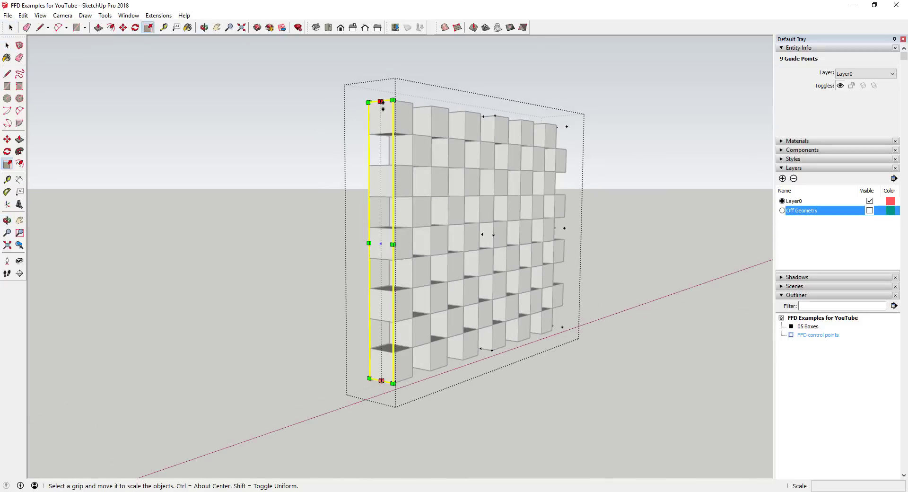
ctrl+drag(382, 101, 377, 157)
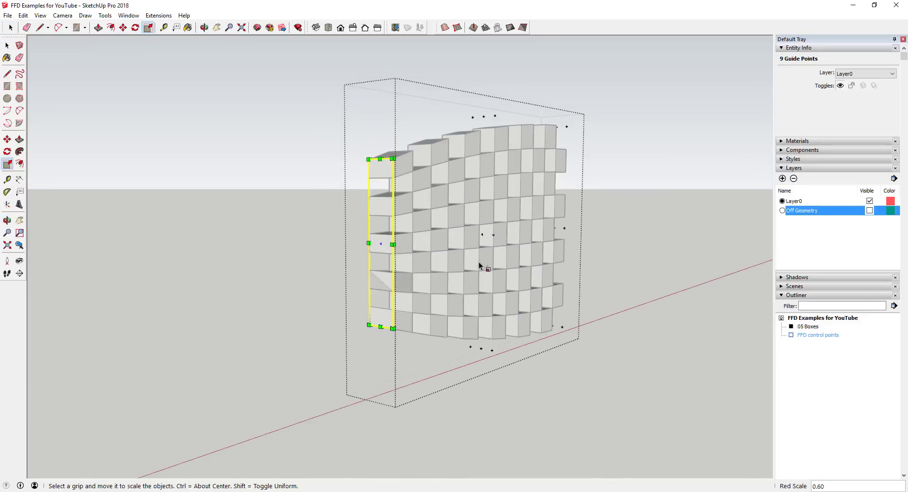
middle_drag(483, 264, 404, 259)
key(m)
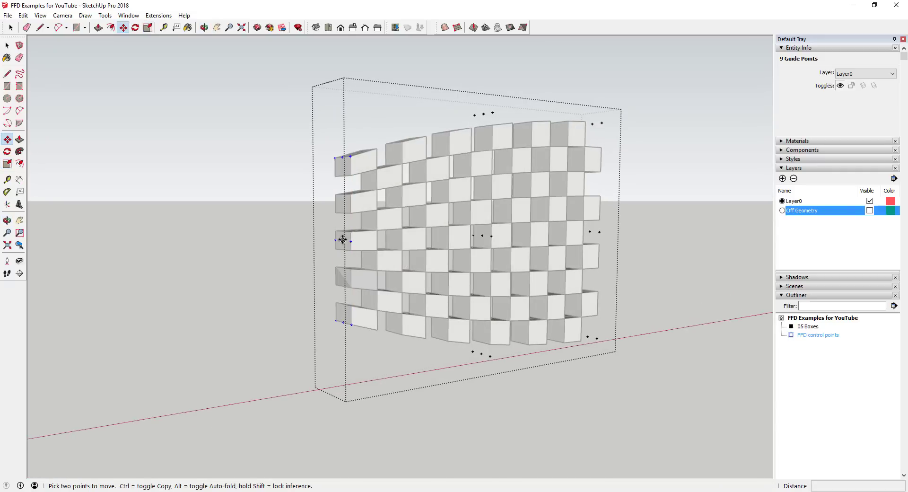
middle_drag(284, 243, 440, 244)
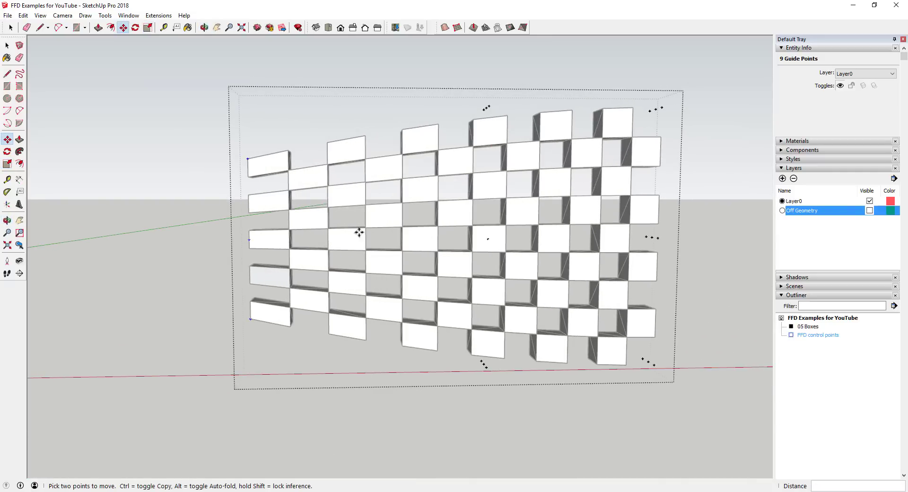
scroll(450, 229, down, 3)
Select the right lattice points and stretch them by 1.45.
key(space)
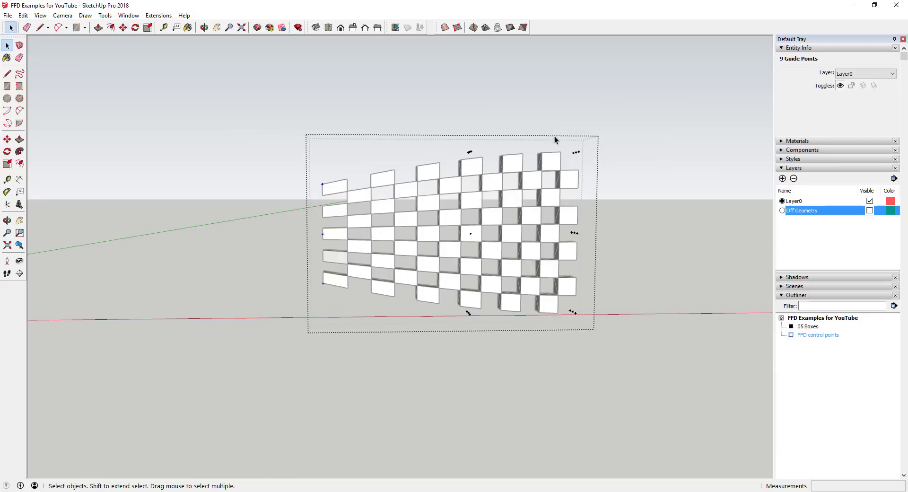
drag(551, 121, 620, 373)
key(s)
drag(579, 150, 619, 122)
mouse_move(636, 219)
middle_down()
mouse_move(453, 204)
mouse_move(463, 242)
middle_up()
Rotate the selected lattice points 90° to twist the boxes.
key(q)
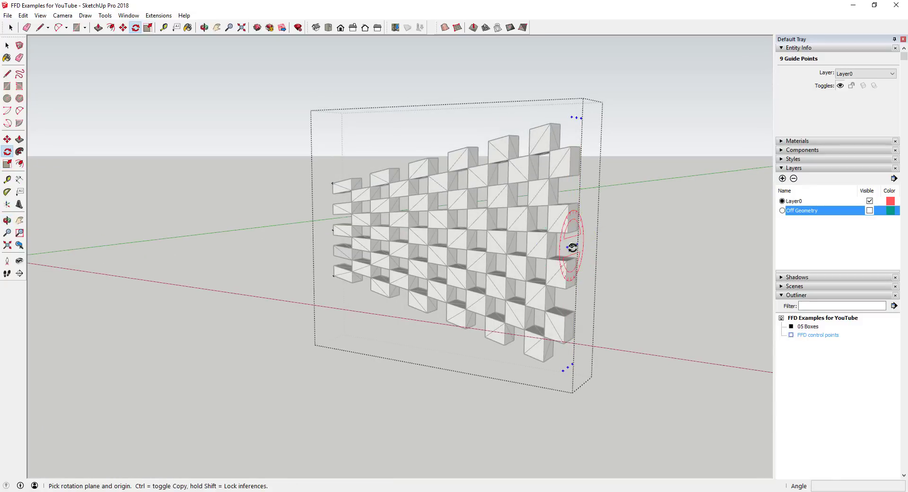
drag(572, 245, 551, 249)
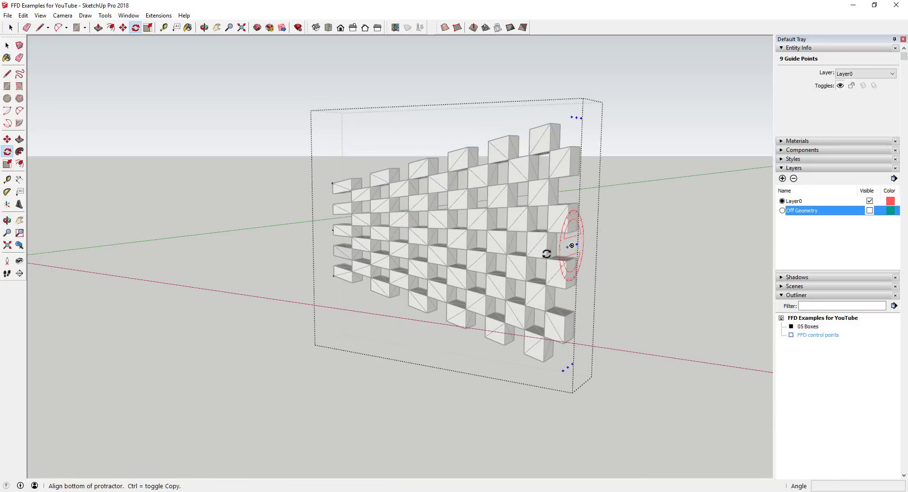
click(582, 97)
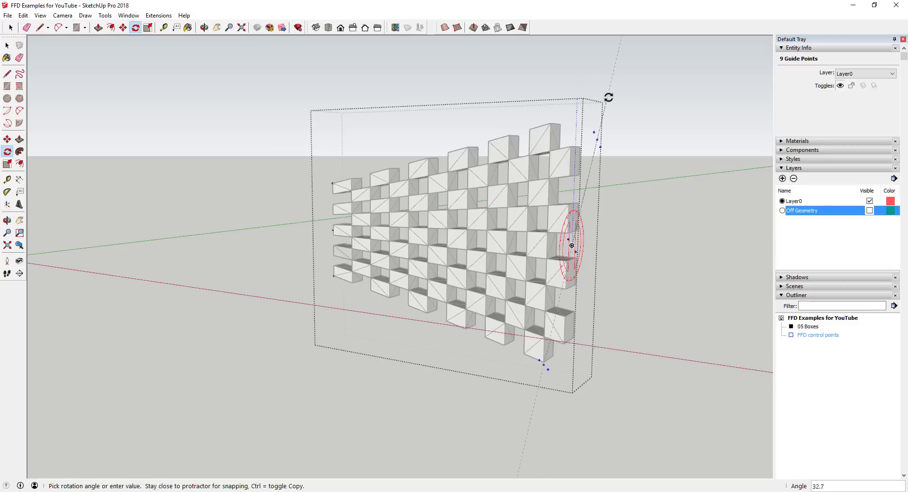
click(701, 207)
key(o)
drag(665, 241, 500, 301)
key(q)
middle_drag(569, 308, 483, 186)
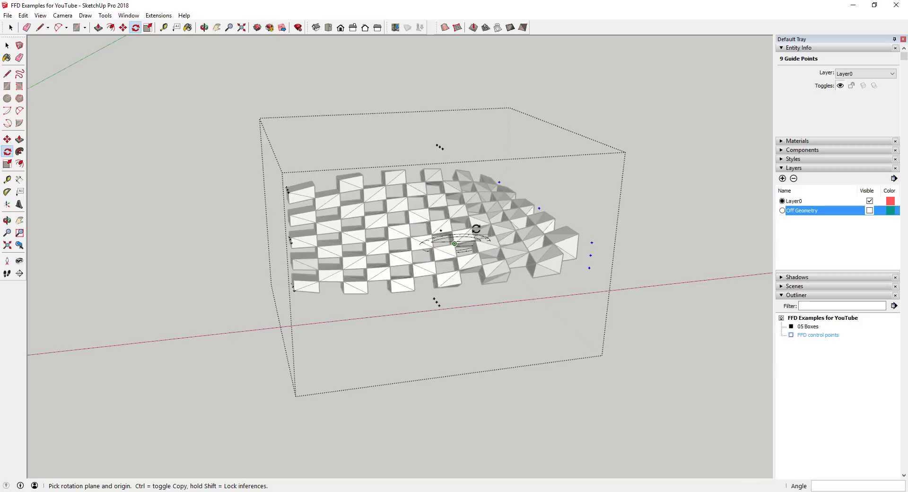
Squash the selected lattice points to 0.50 height.
middle_drag(476, 228, 617, 237)
key(space)
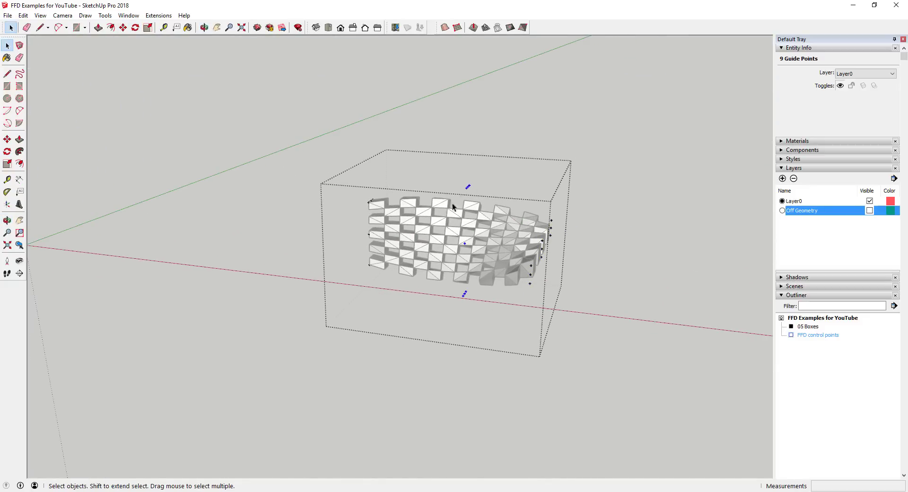
key(s)
drag(467, 187, 478, 222)
middle_drag(483, 231, 463, 216)
Rotate the squashed points to twist the wall further, then deselect them.
key(q)
scroll(462, 215, up, 4)
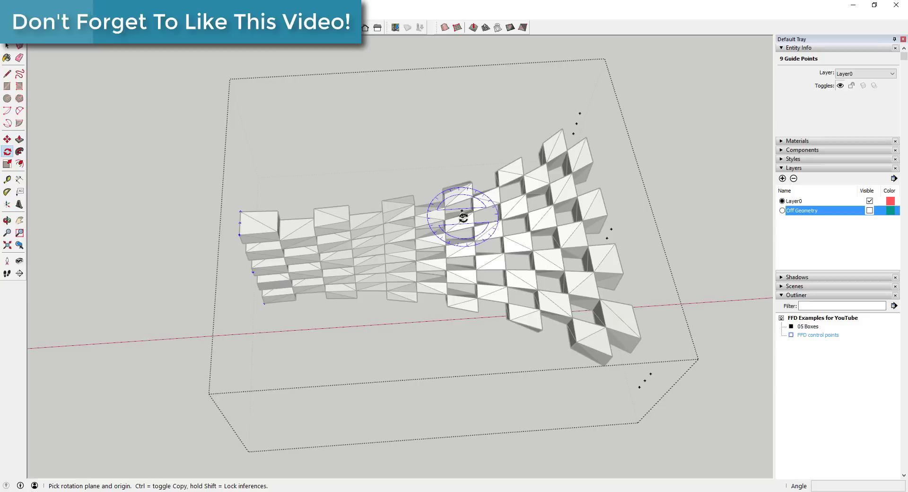
drag(463, 216, 212, 227)
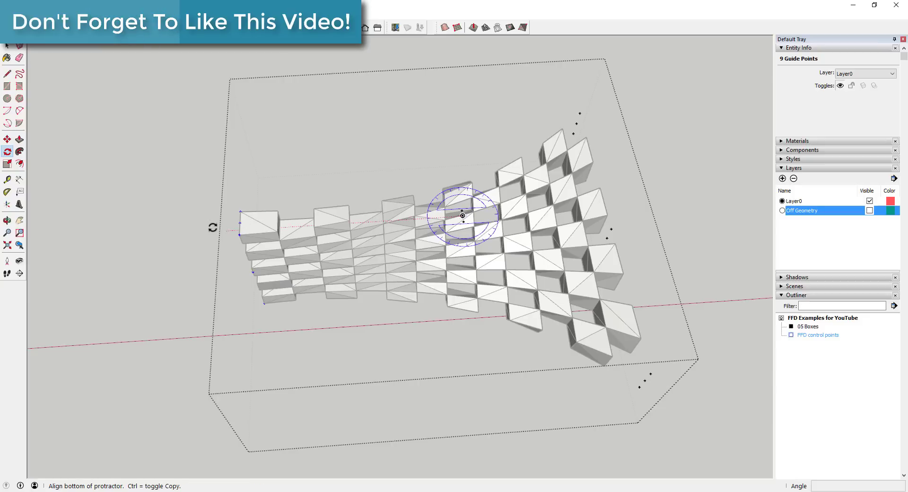
click(187, 233)
click(184, 340)
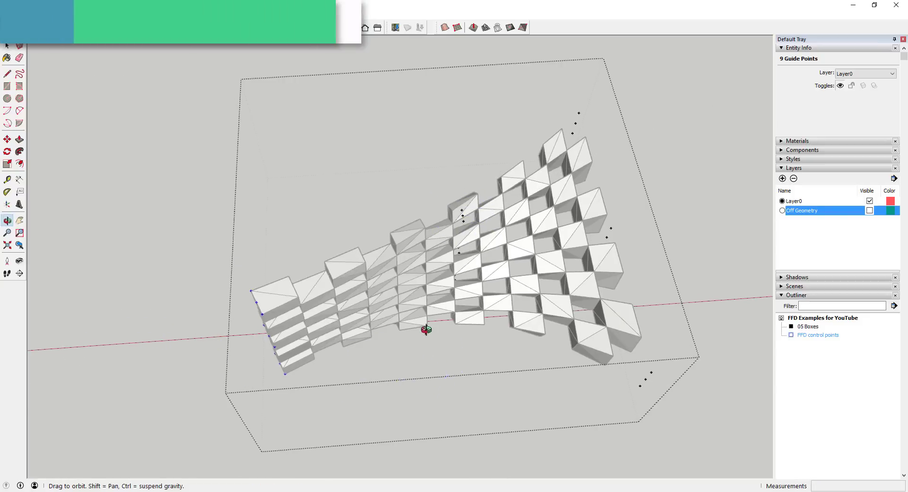
middle_drag(425, 331, 468, 195)
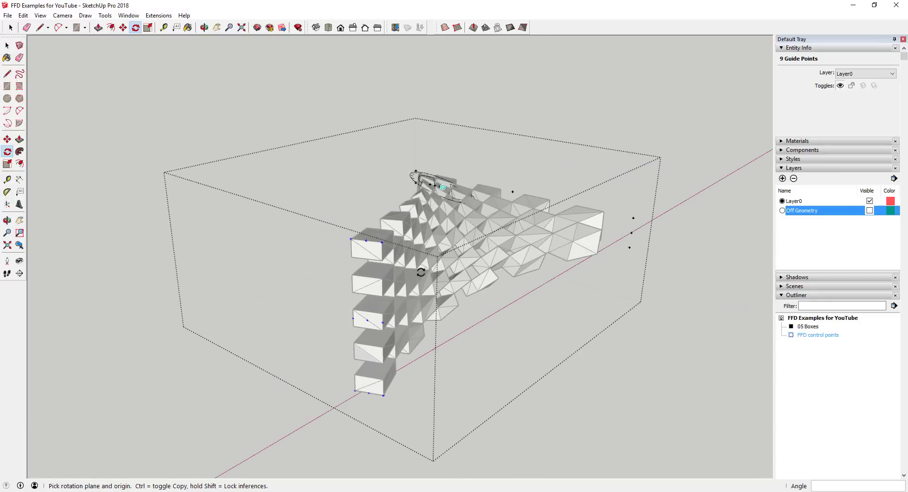
middle_drag(473, 260, 426, 276)
key(space)
click(617, 258)
scroll(317, 289, up, 1)
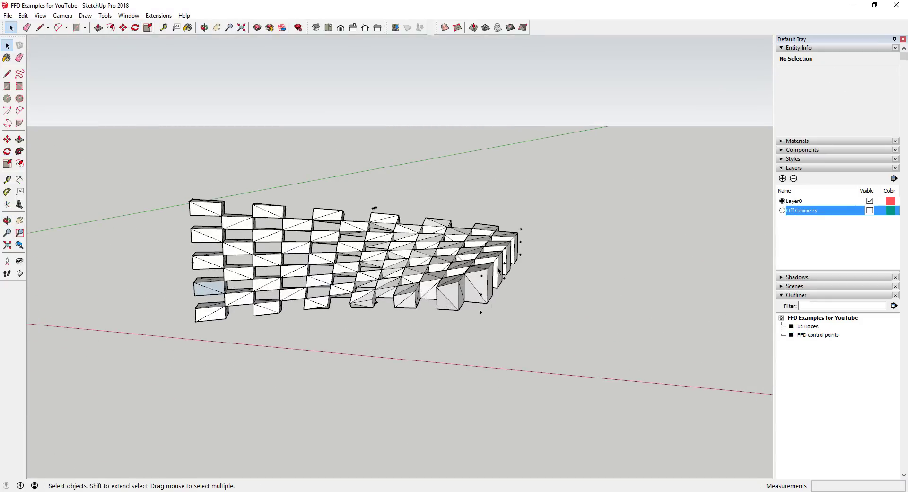
Exit the box grid's control points and bring empty ground into view.
middle_drag(497, 270, 538, 274)
double_click(474, 272)
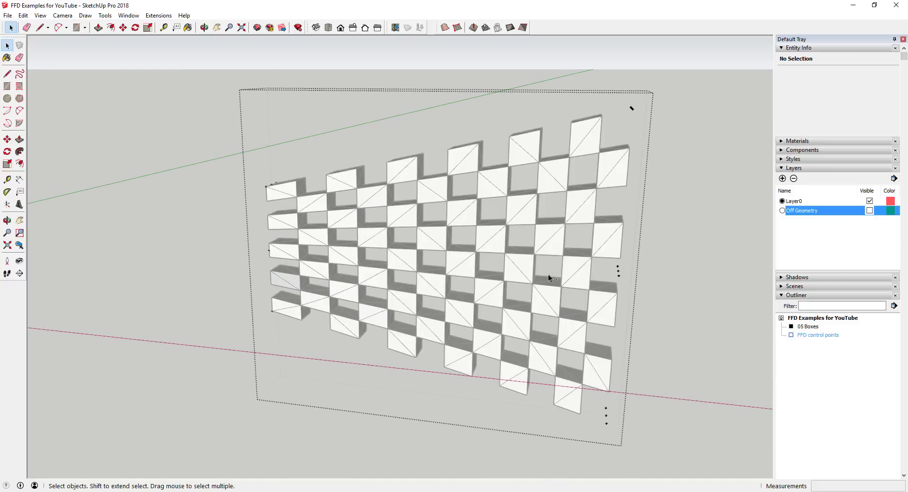
scroll(478, 239, down, 6)
click(605, 281)
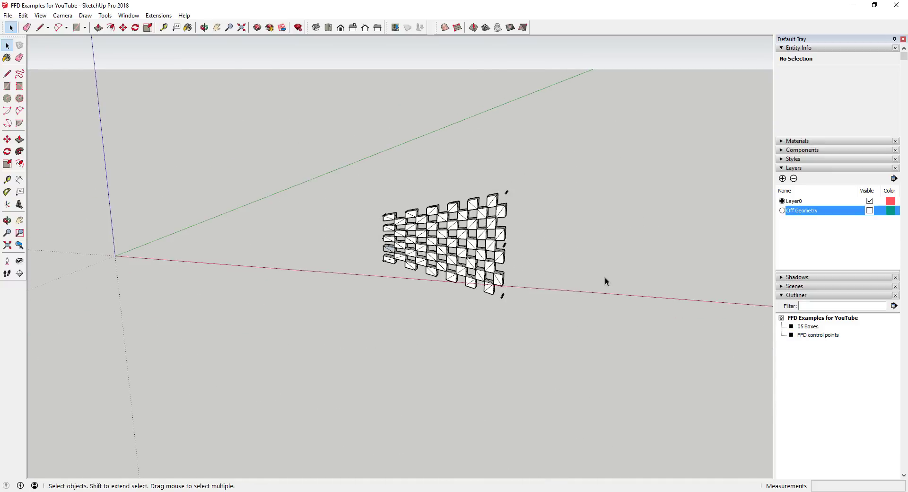
middle_drag(605, 281, 365, 349)
Draw a 12-sided circle on the ground and push/pull it up into a short cylinder.
key(c)
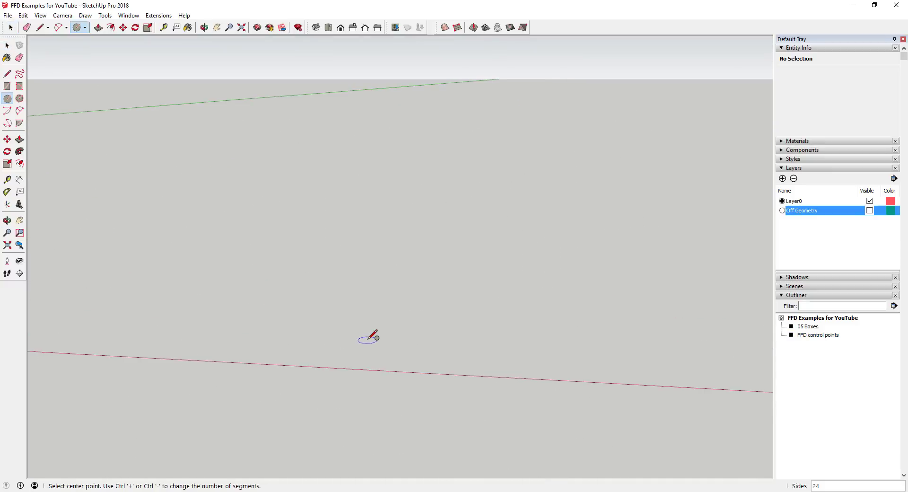
click(385, 350)
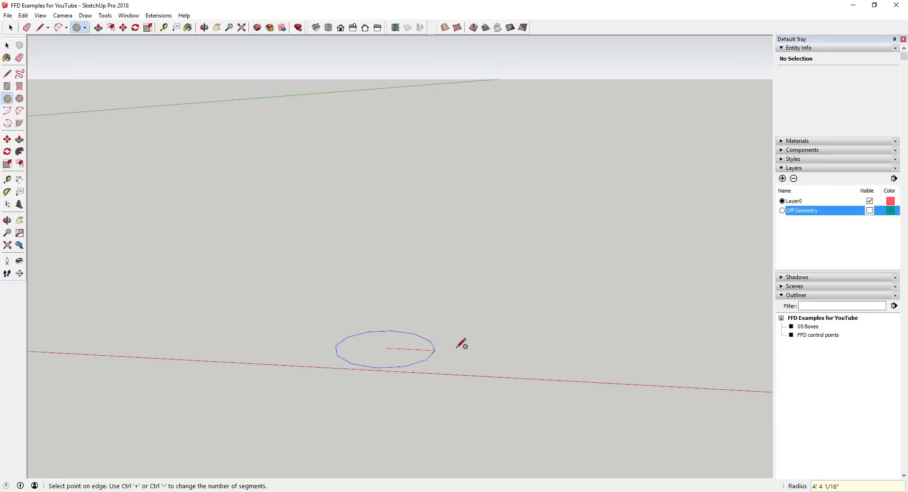
click(502, 354)
key(space)
key(p)
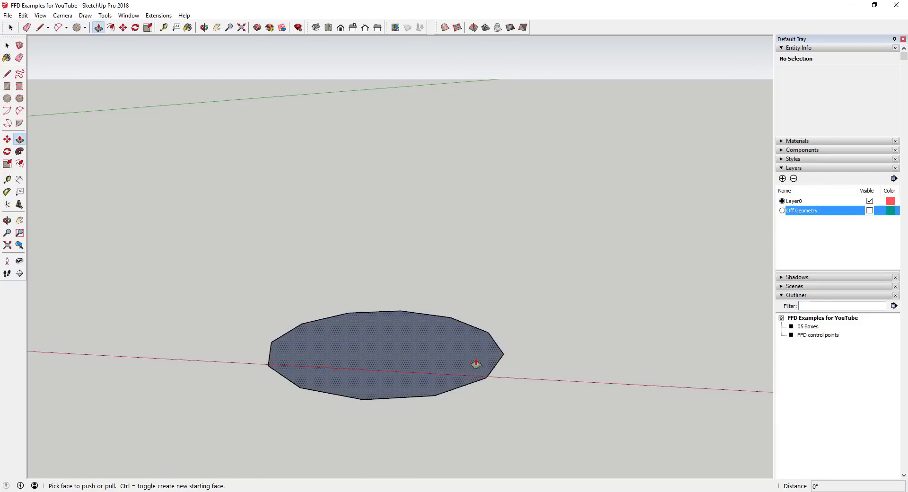
click(474, 365)
click(474, 325)
Delete the cylinder's top face to leave an open-topped ring.
key(space)
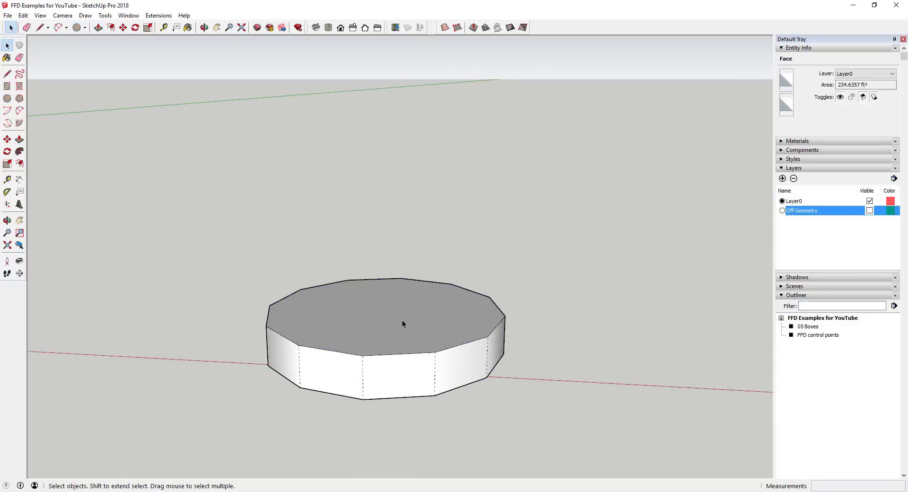
click(402, 321)
key(Delete)
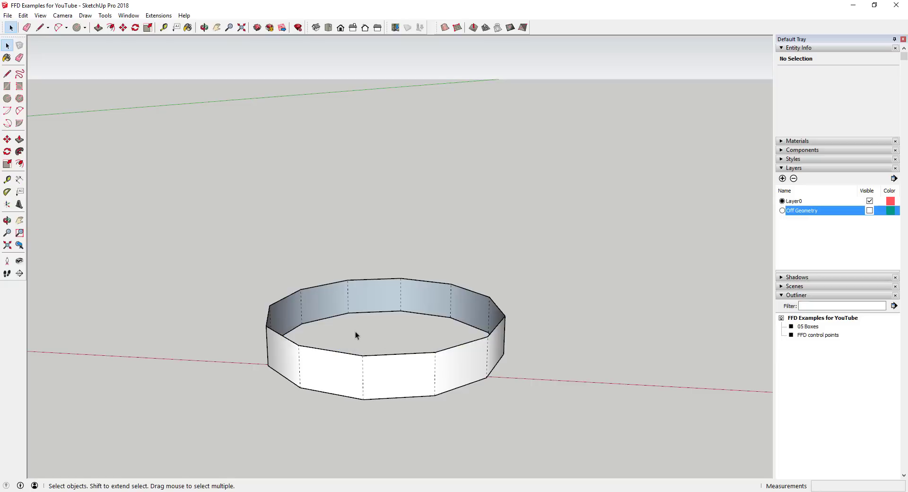
middle_drag(356, 334, 398, 318)
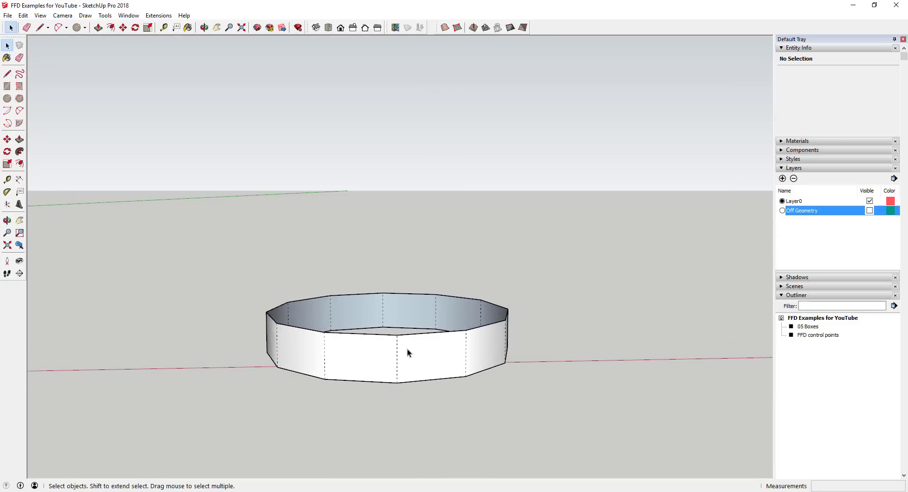
click(40, 15)
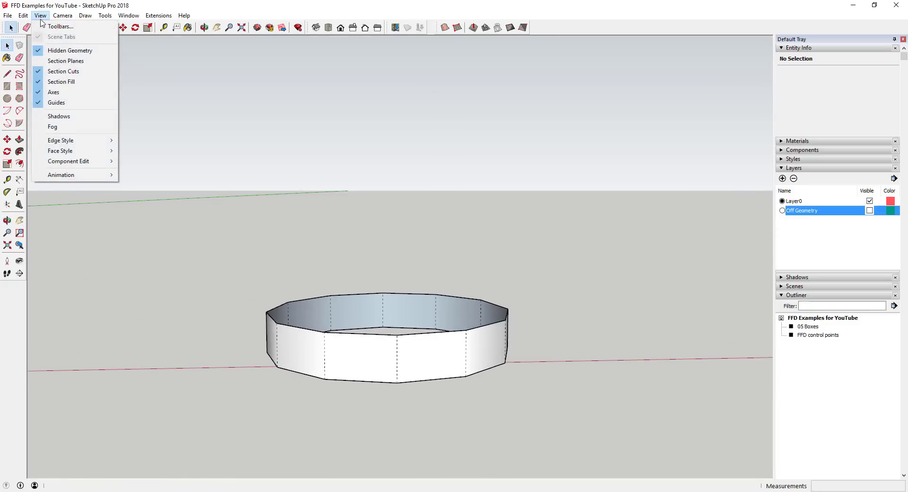
Turn off Hidden Geometry and copy the ring upward six times into a stack.
click(65, 52)
triple_click(435, 354)
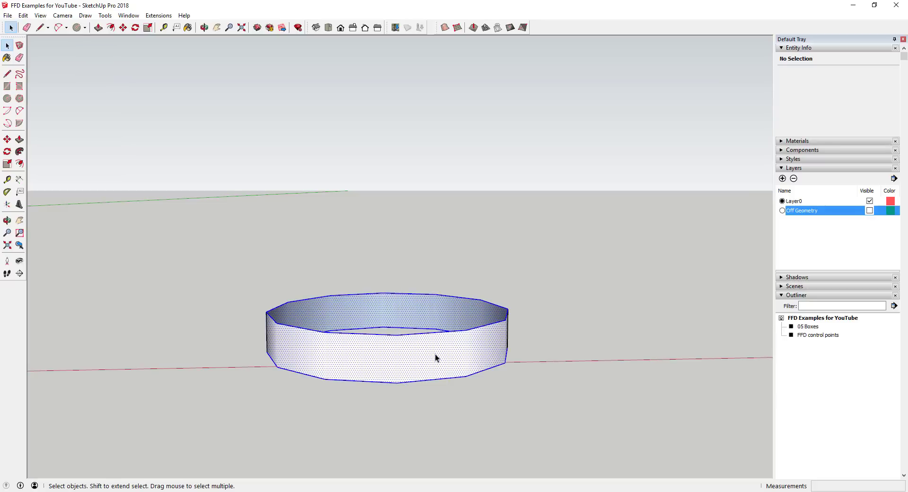
key(m)
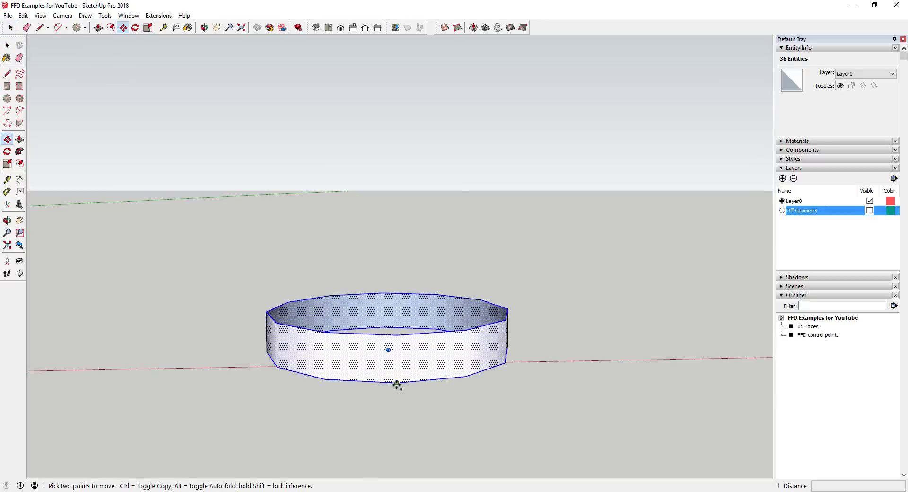
click(397, 384)
key(ctrl)
click(395, 334)
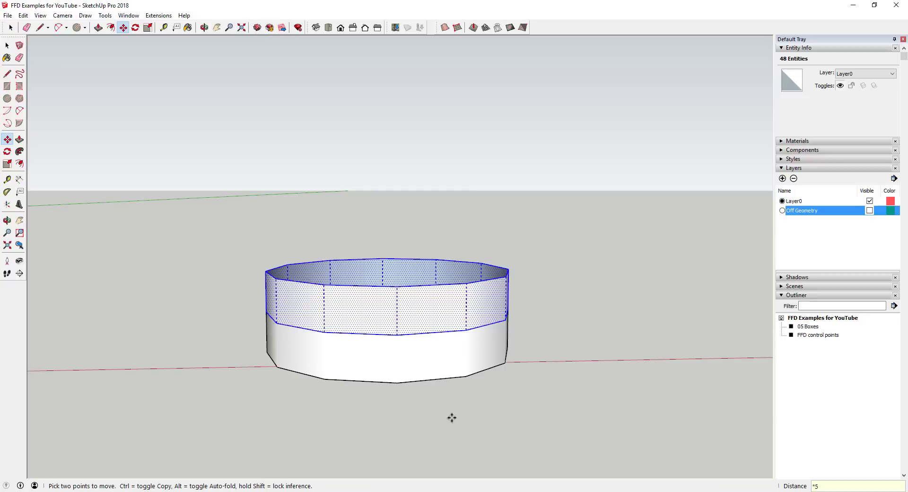
key(Return)
Clear the selection, then window-select the whole stacked cylinder.
key(space)
click(451, 417)
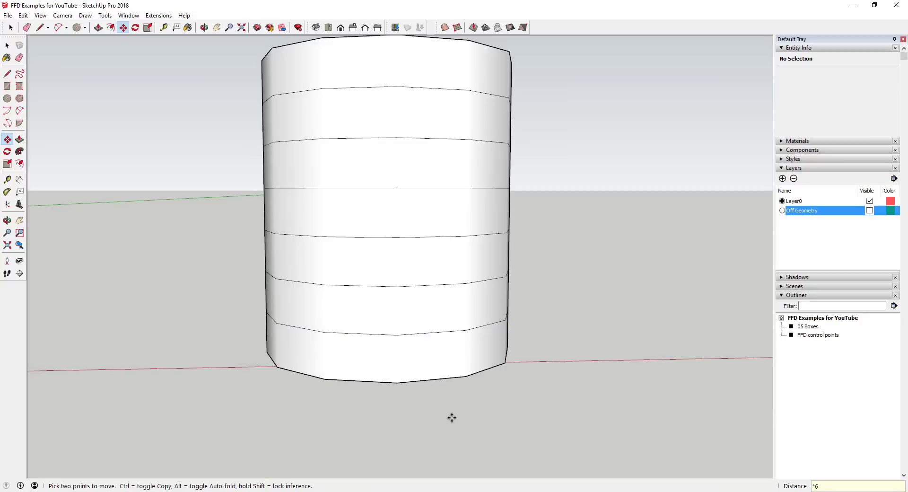
scroll(422, 254, down, 2)
scroll(294, 127, up, 3)
drag(254, 93, 547, 427)
Group the stacked cylinder and give it a 3 × 3 × 7 NxN FFD lattice.
right_click(431, 209)
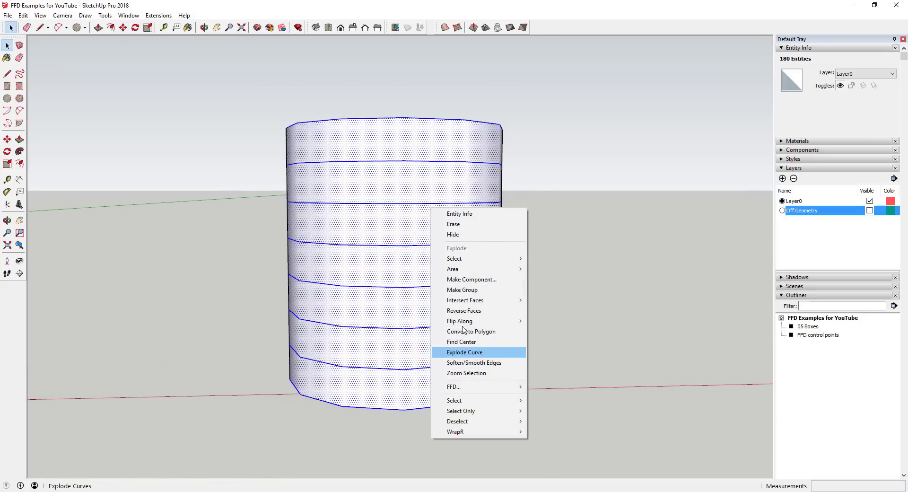
click(471, 290)
right_click(424, 229)
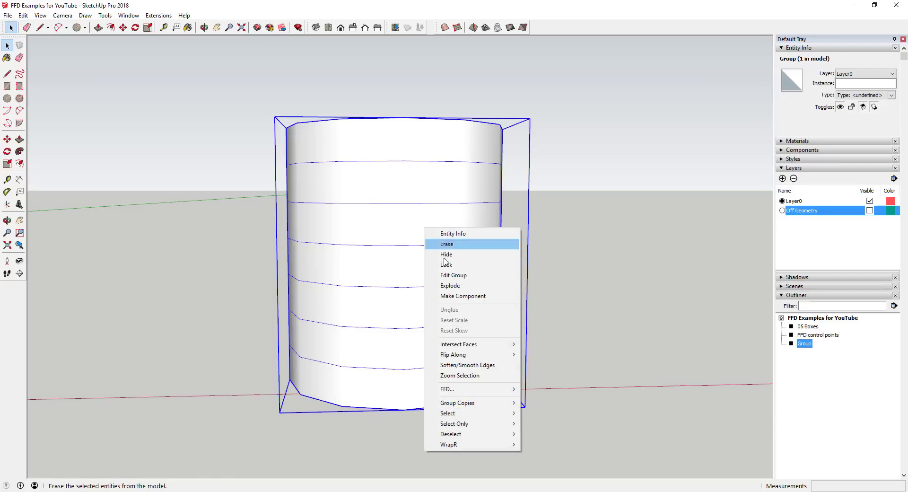
mouse_move(470, 388)
click(544, 409)
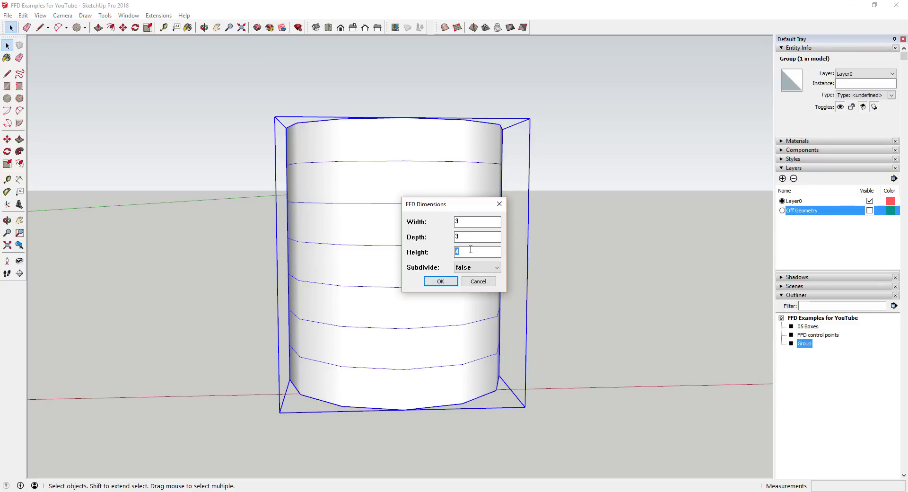
text(7)
key(Return)
middle_drag(661, 282, 636, 255)
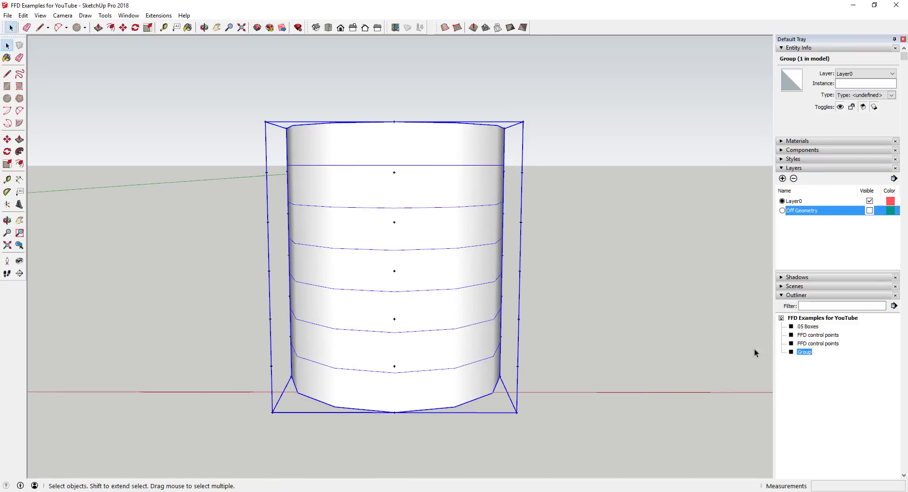
Open the cylinder group and its FFD control points group from a level front view.
double_click(804, 352)
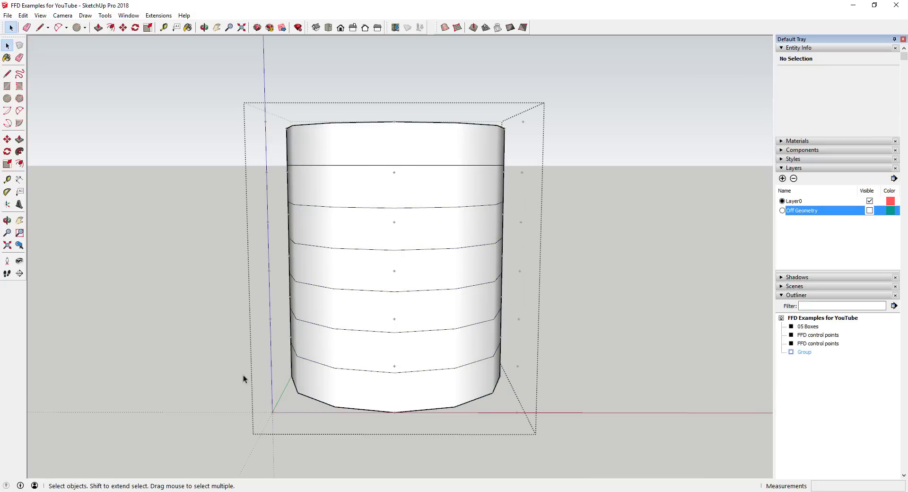
middle_drag(335, 403, 349, 364)
click(805, 344)
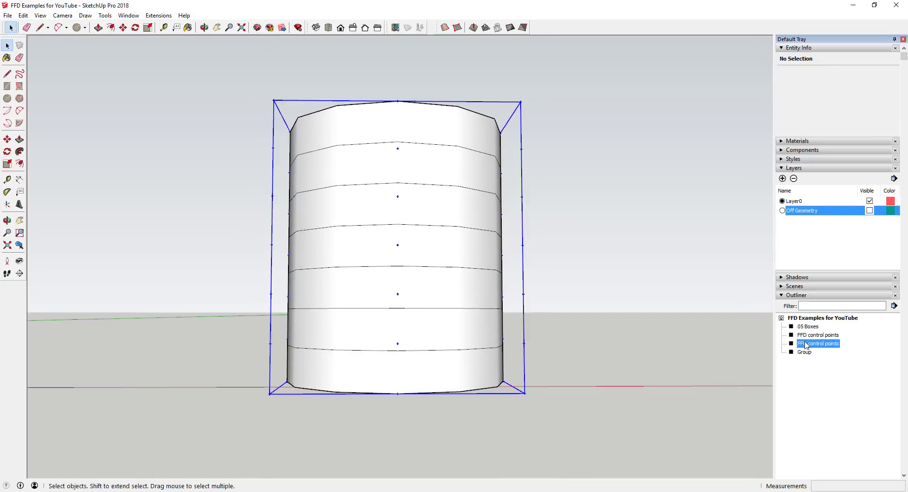
double_click(808, 343)
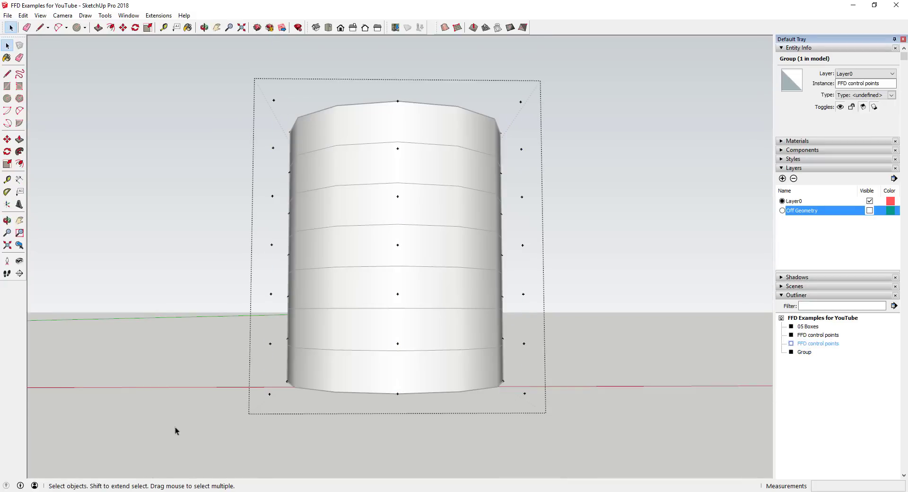
Scale the bottom row of control points about its centre to 0.29 to taper the base.
drag(216, 366, 589, 433)
key(s)
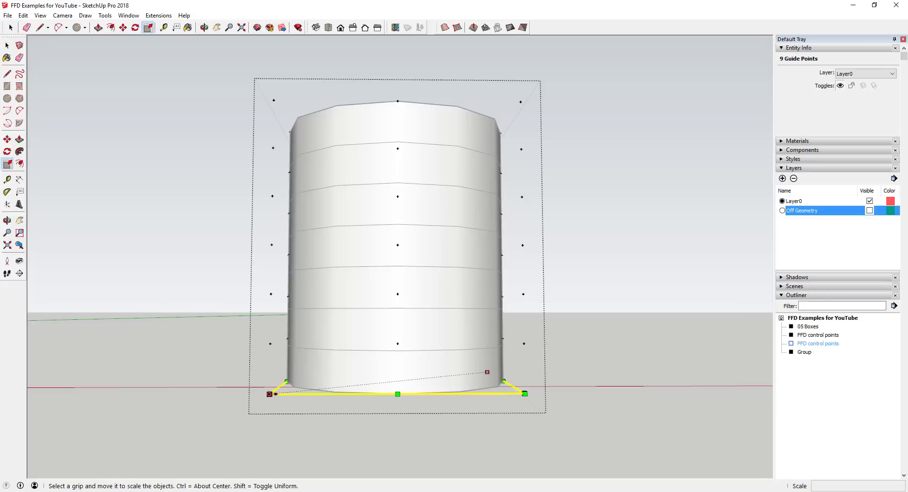
ctrl+drag(269, 393, 373, 384)
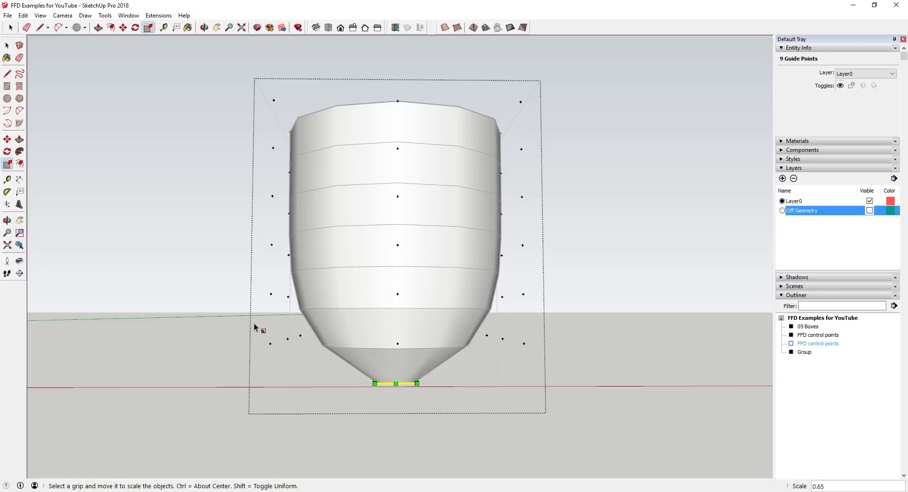
key(space)
Scale the second-lowest row of control points inward, then select the row above it.
drag(249, 321, 492, 345)
key(s)
key(space)
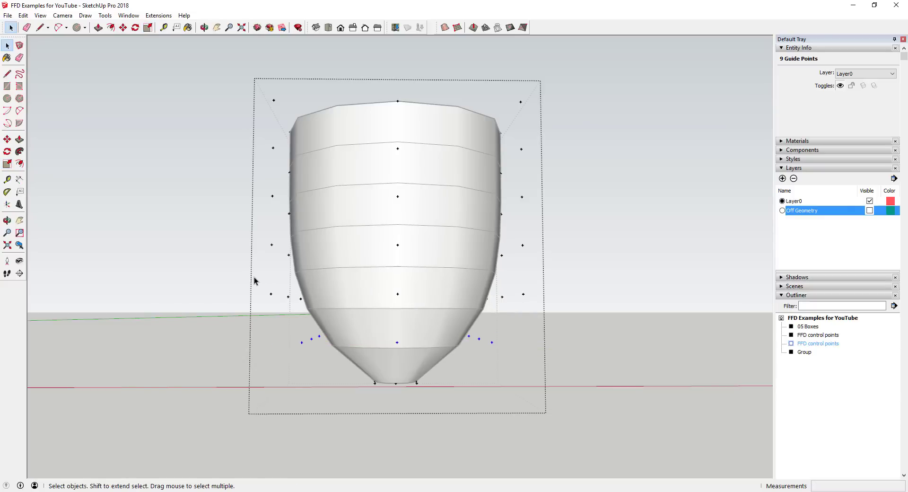
drag(263, 286, 544, 310)
click(40, 15)
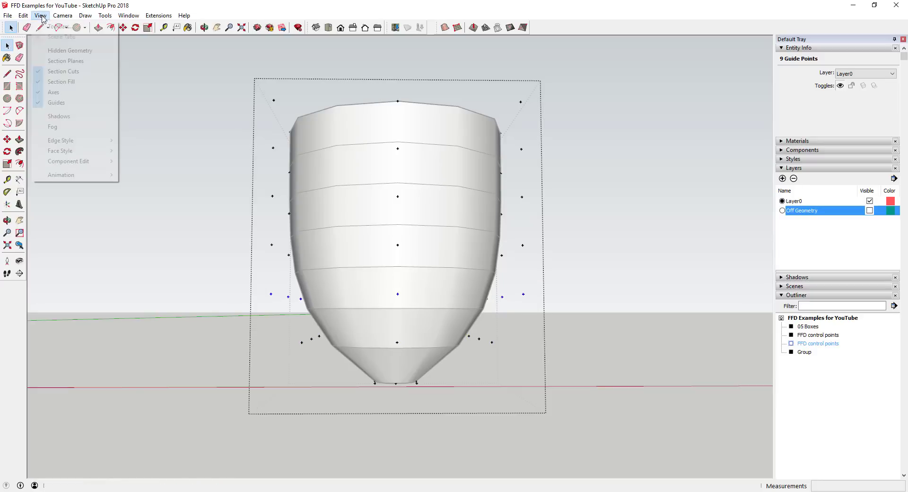
Show hidden geometry and scale the selected lattice row to 0.88.
click(70, 50)
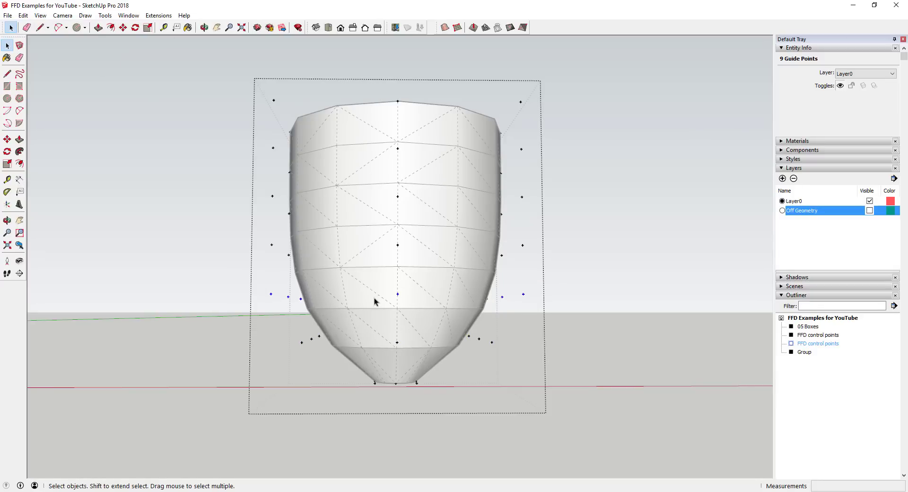
scroll(438, 294, up, 3)
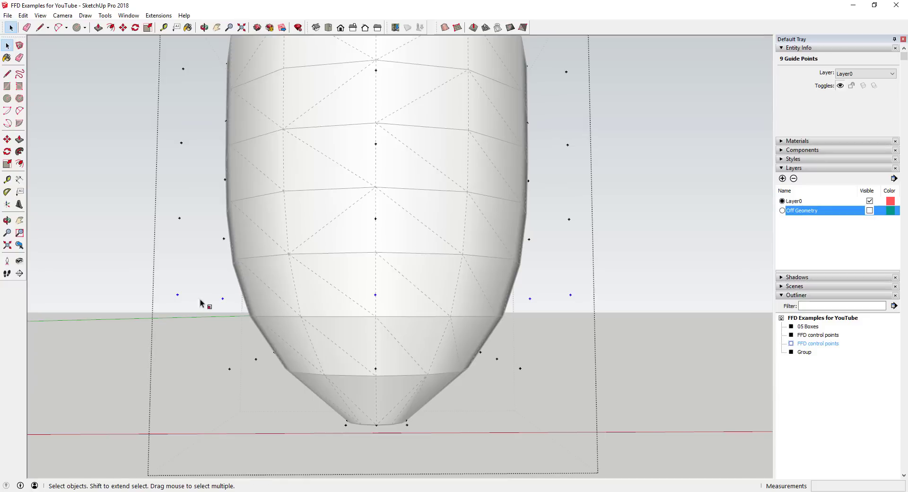
key(s)
drag(178, 294, 215, 300)
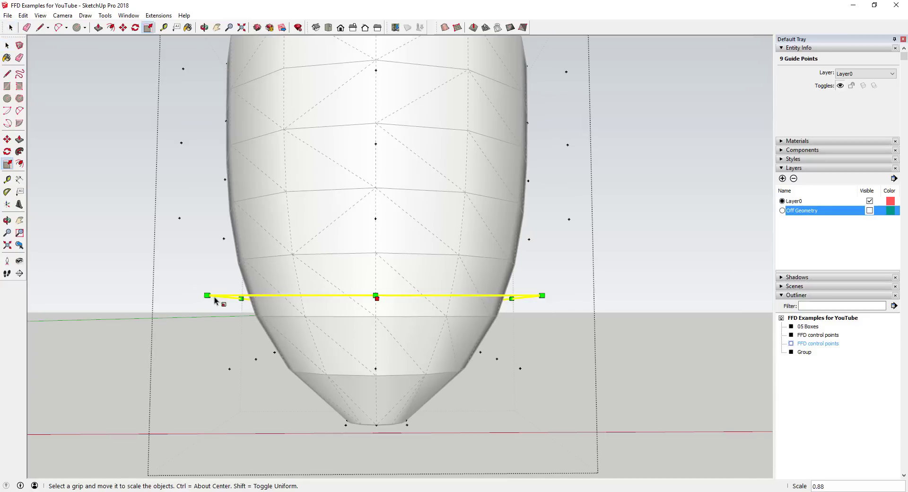
key(space)
Select and scale further rows of control points, checking the vase shape from other angles.
drag(595, 262, 594, 262)
middle_drag(572, 259, 459, 285)
drag(85, 223, 588, 281)
key(s)
key(space)
middle_drag(589, 280, 689, 198)
Flare the top row of control points outward and rotate the top points.
key(s)
drag(540, 174, 567, 175)
middle_drag(567, 174, 333, 101)
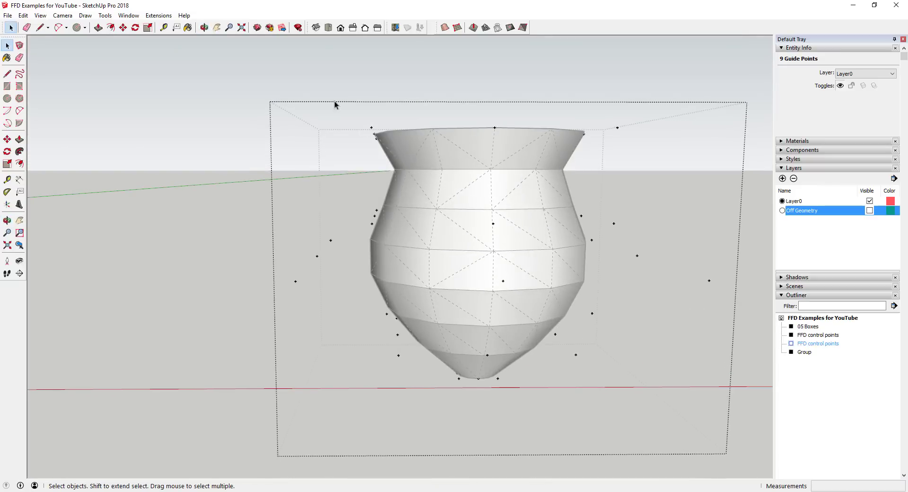
drag(330, 97, 609, 220)
key(q)
middle_drag(609, 220, 477, 250)
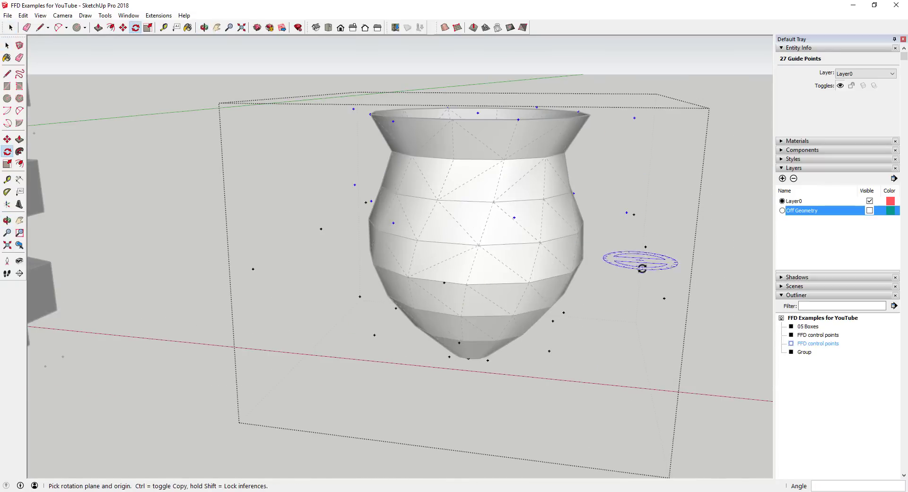
key(space)
Clear the selection, leave the control points group and view the vase from the side.
click(651, 397)
click(650, 397)
middle_drag(628, 350, 684, 261)
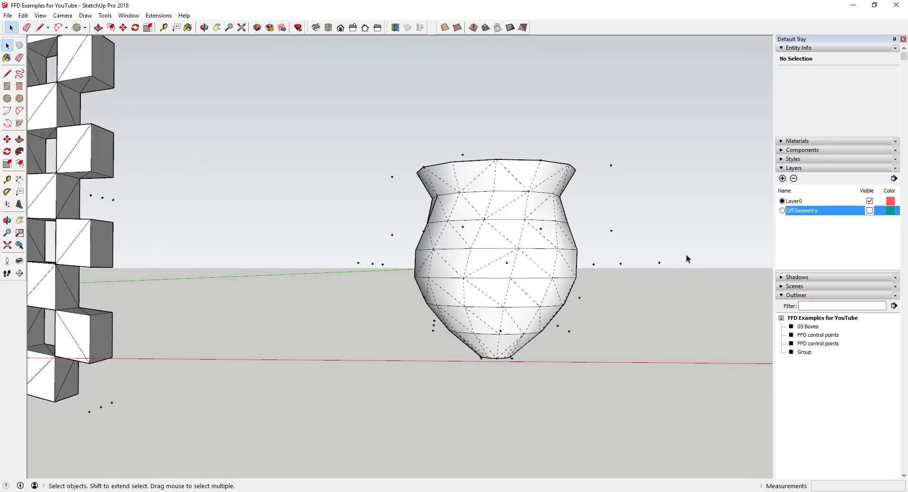